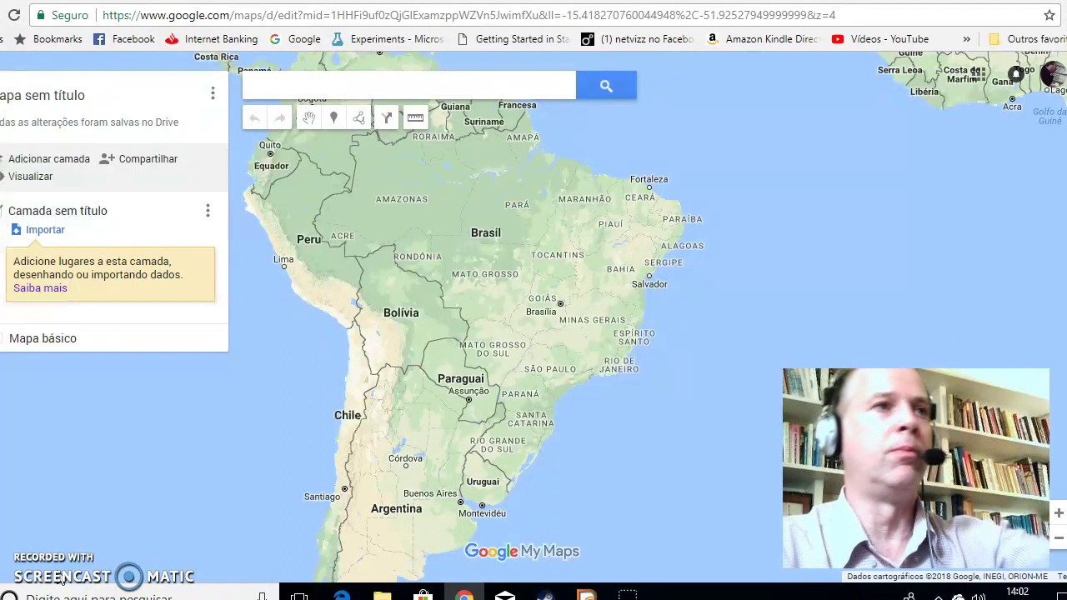
Import the spreadsheet DadosBO_2017_11(MORTE DECORRENTE DE INTERVENÇÃO POLICIAL) into the untitled layer, accepting the 50-column limit.
click(50, 231)
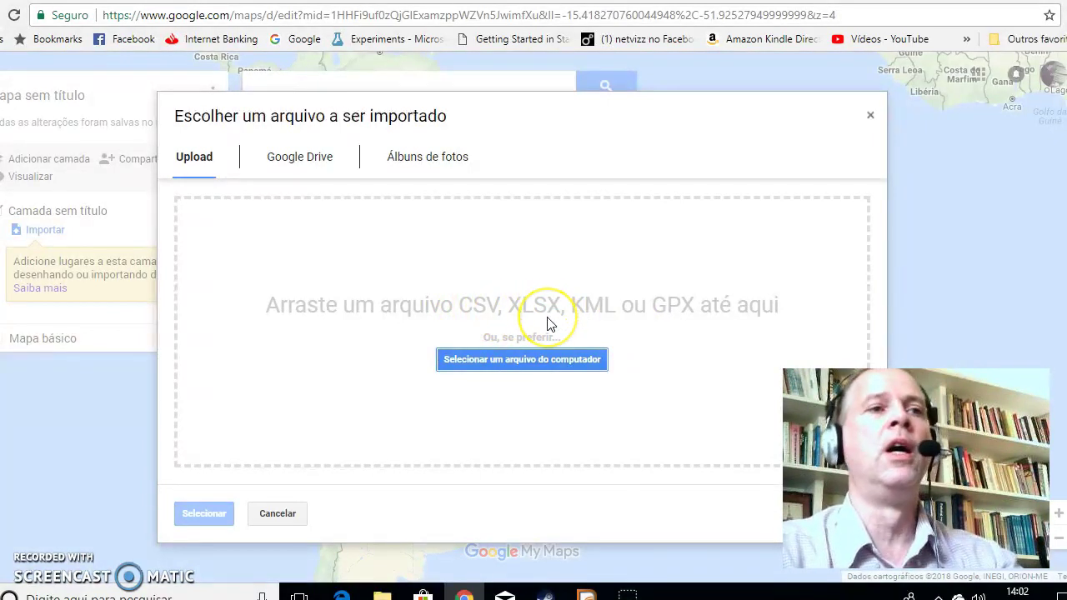
click(550, 370)
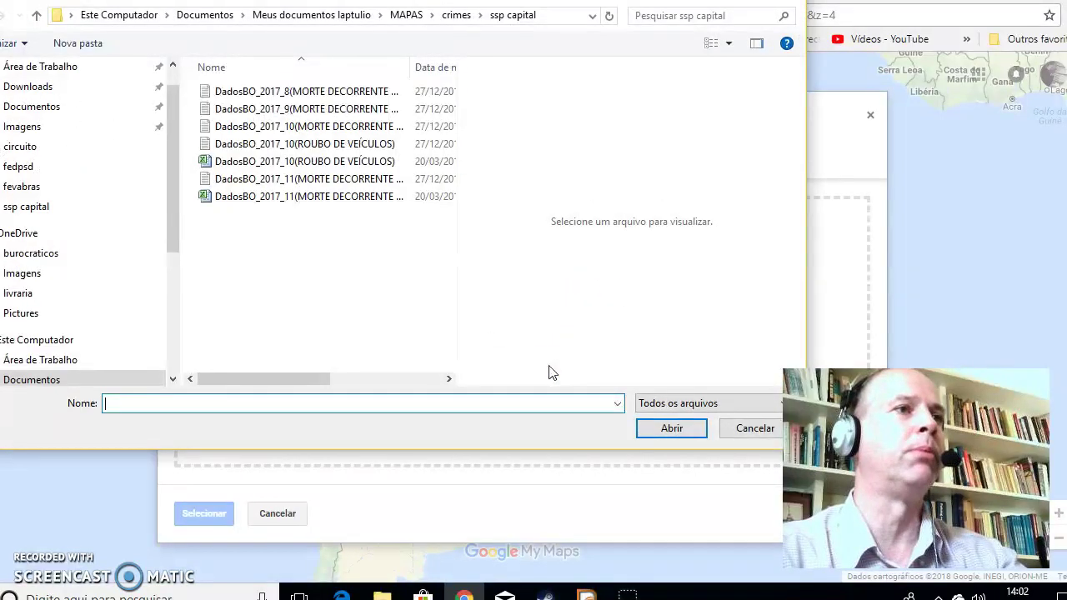
click(315, 193)
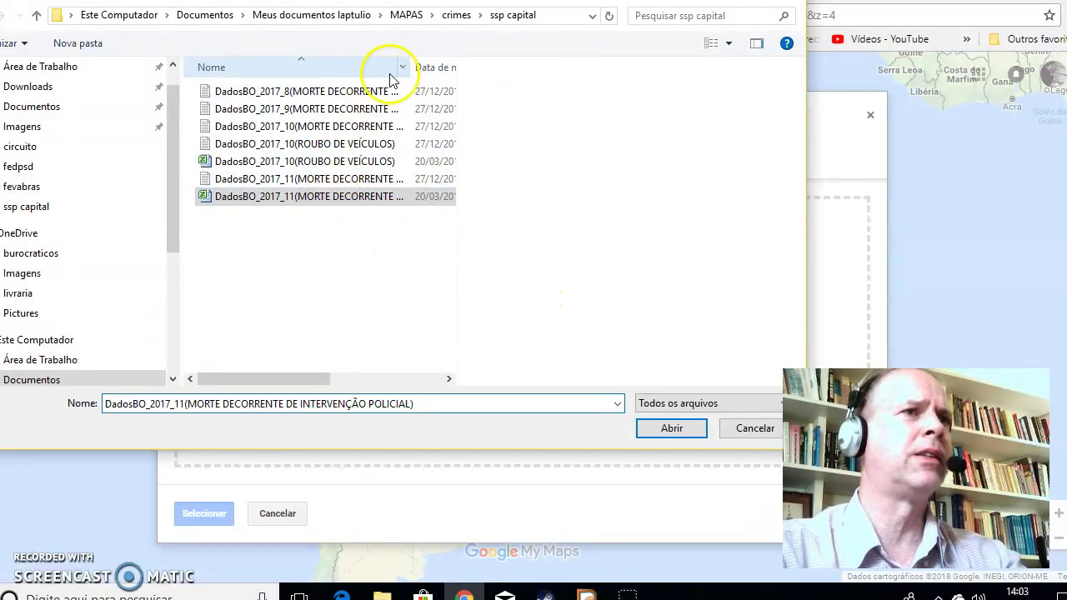
click(672, 430)
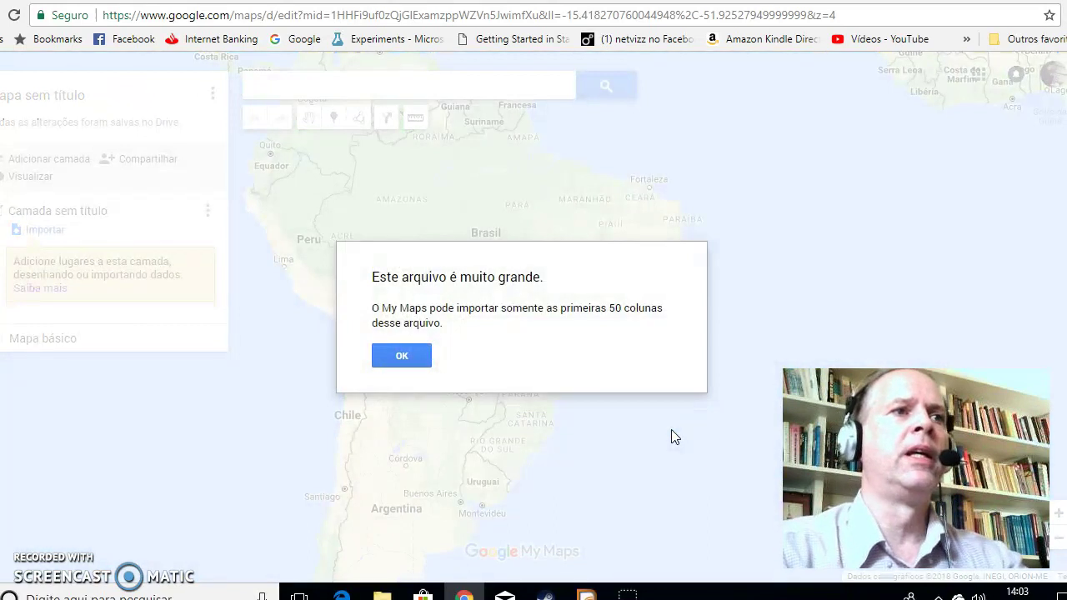
click(407, 356)
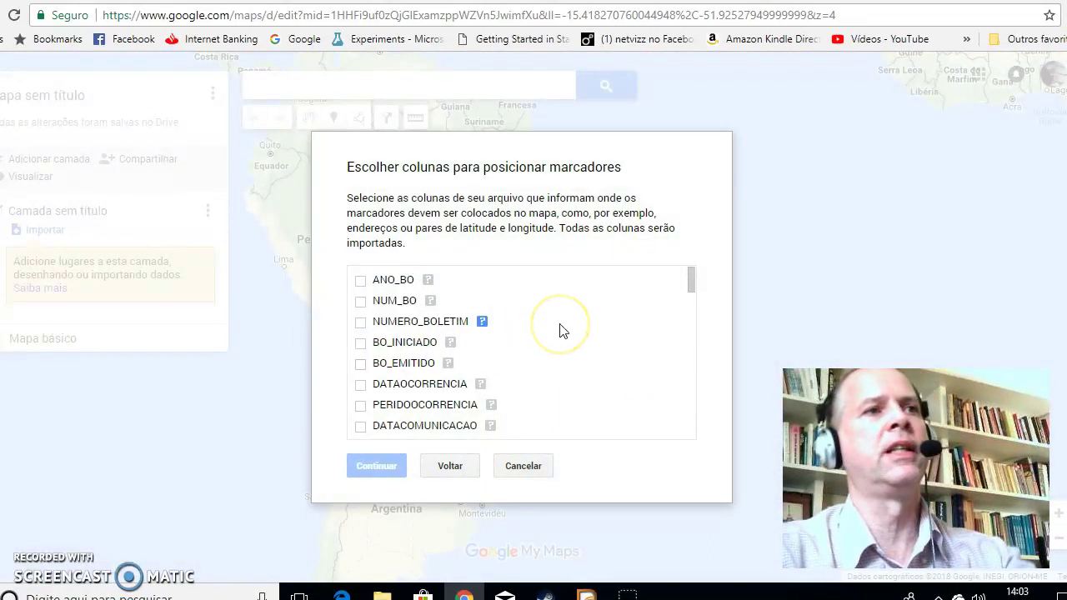
Position the imported markers by the LATITUDE and LONGITUDE columns and use NUM_BO as the marker title.
scroll(562, 333, down, 4)
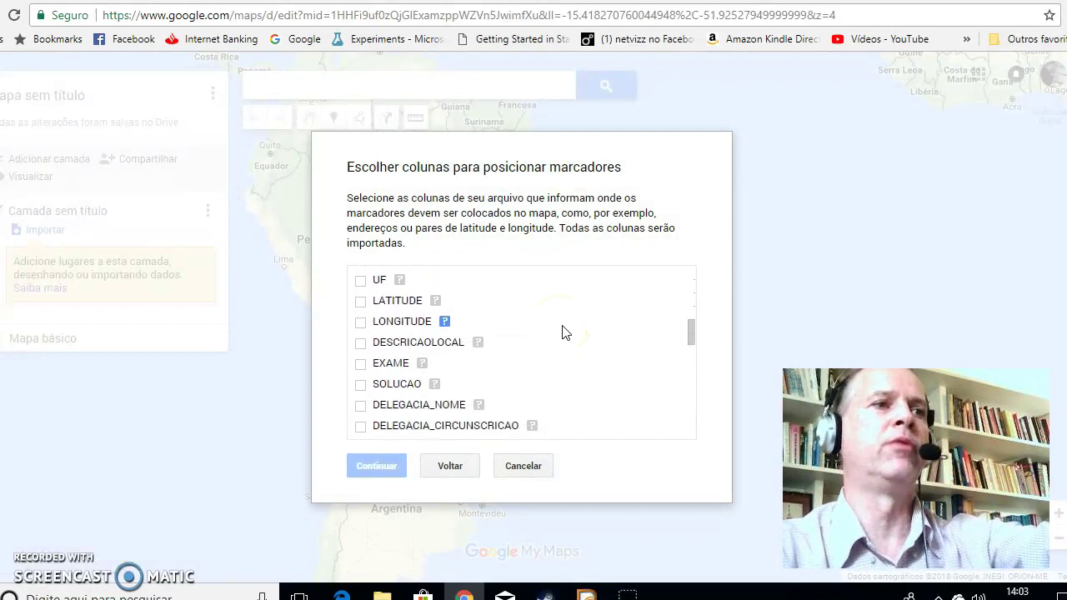
click(360, 301)
click(360, 322)
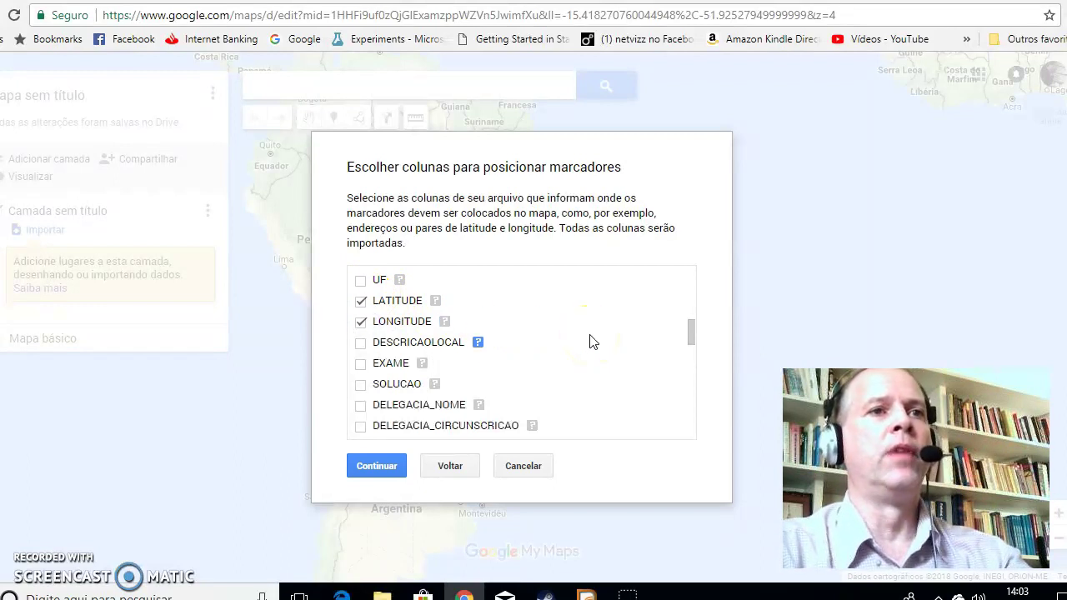
scroll(589, 342, up, 1)
scroll(589, 341, up, 1)
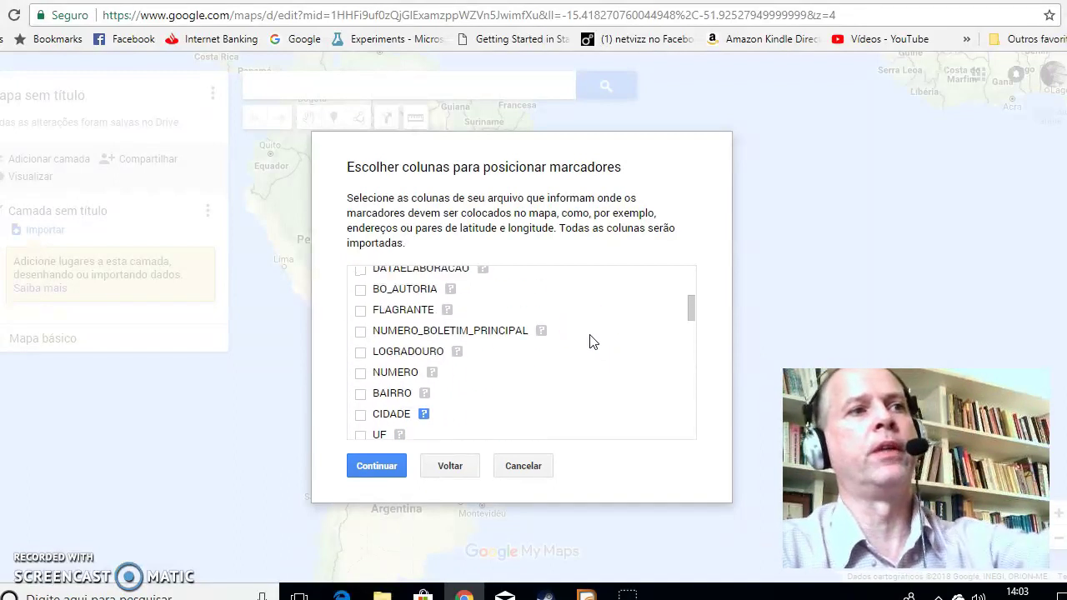
click(387, 464)
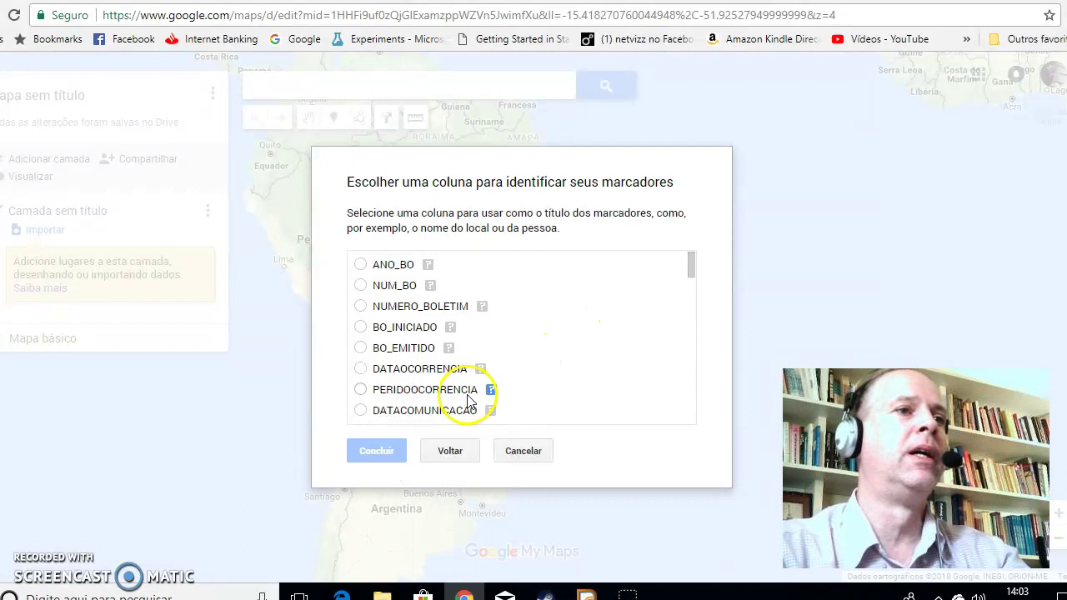
click(360, 286)
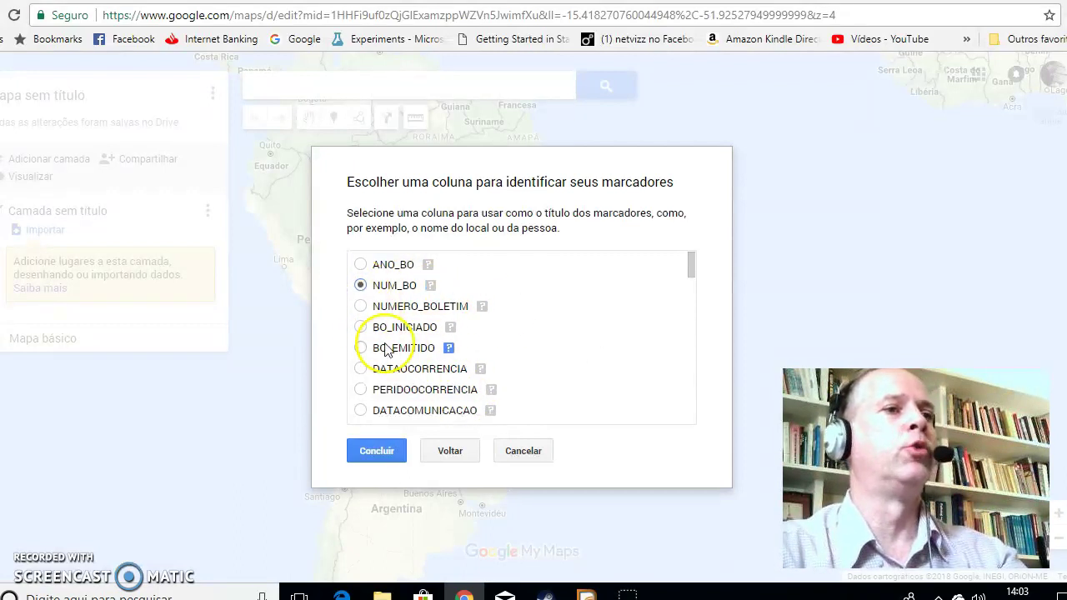
click(372, 461)
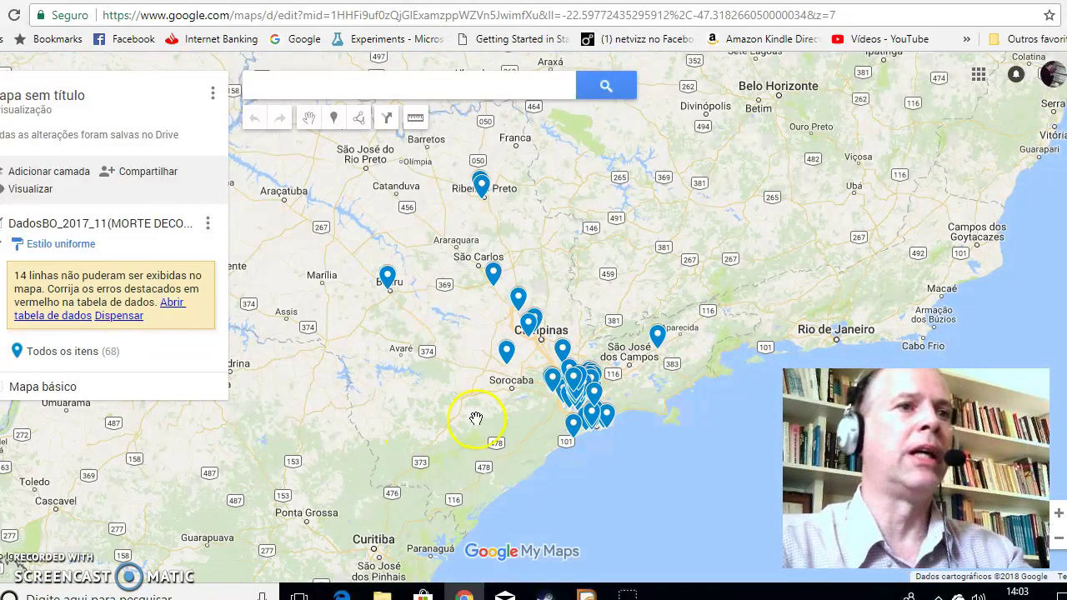
Dismiss the layer's warning about rows that could not be displayed on the map.
scroll(542, 421, up, 1)
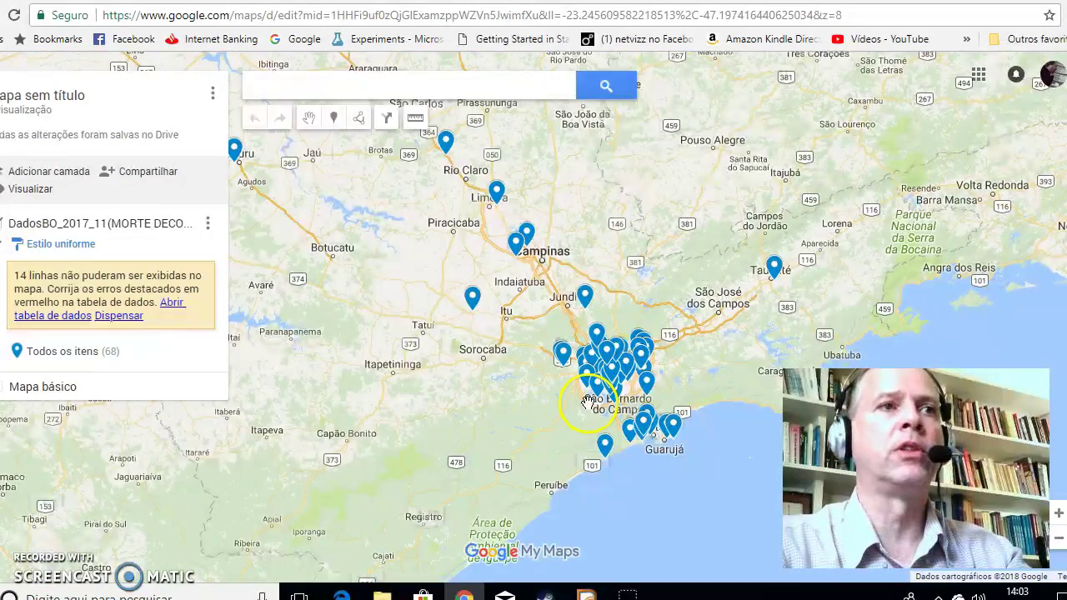
scroll(588, 403, up, 2)
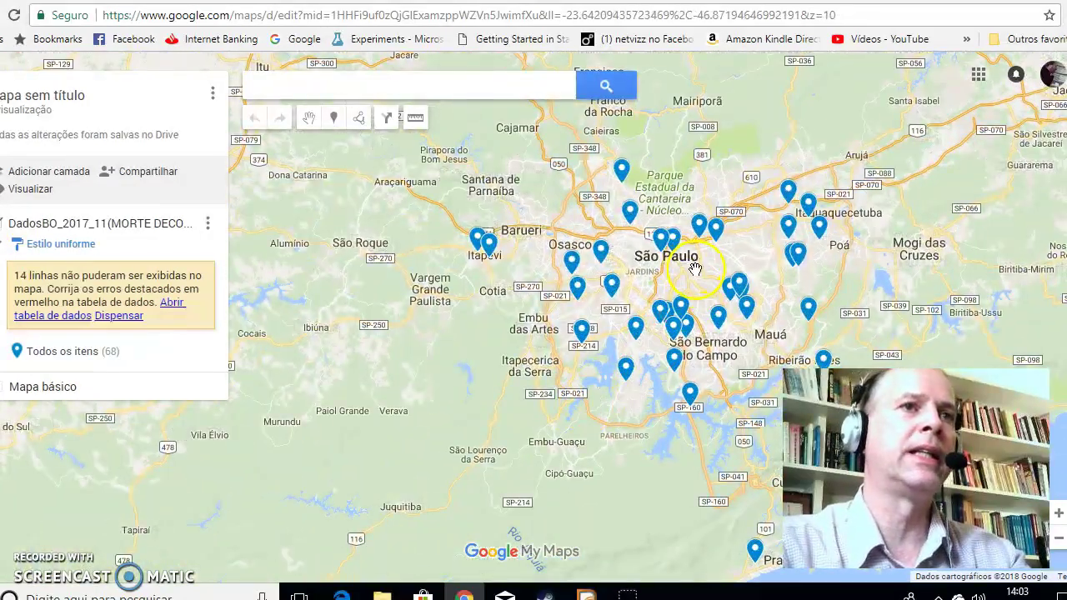
drag(693, 267, 586, 297)
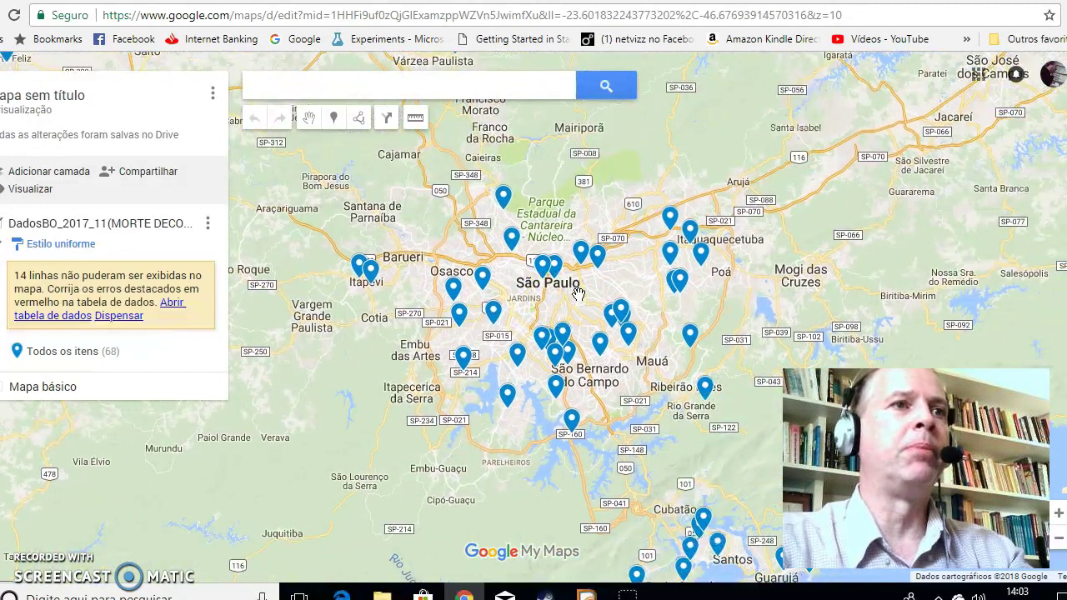
scroll(579, 294, up, 1)
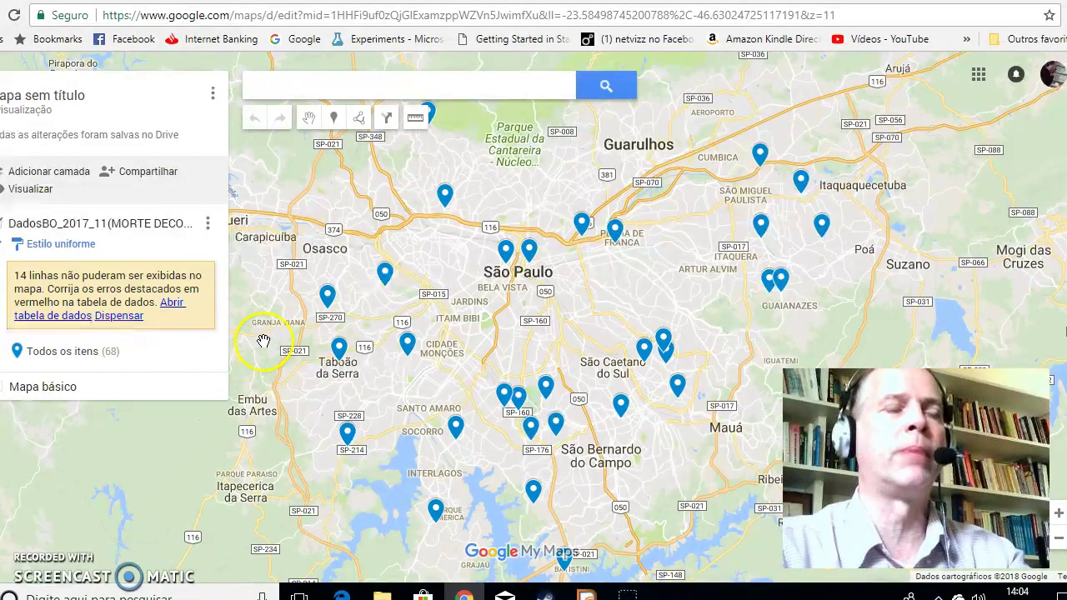
click(125, 322)
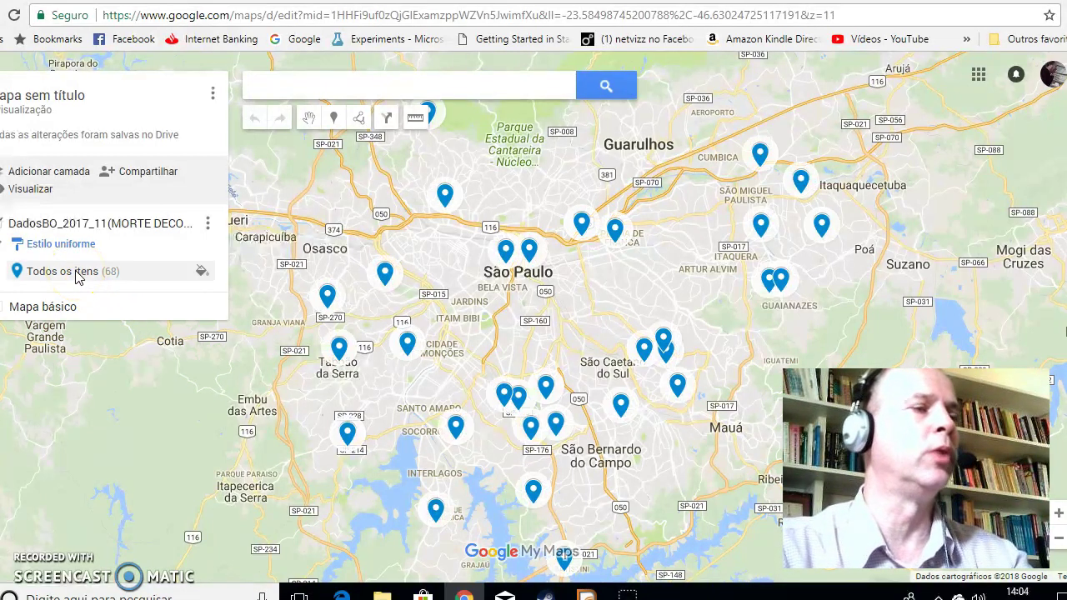
Group the layer's places by PERIDOOCORRENCIA and label the markers with the same column.
click(67, 245)
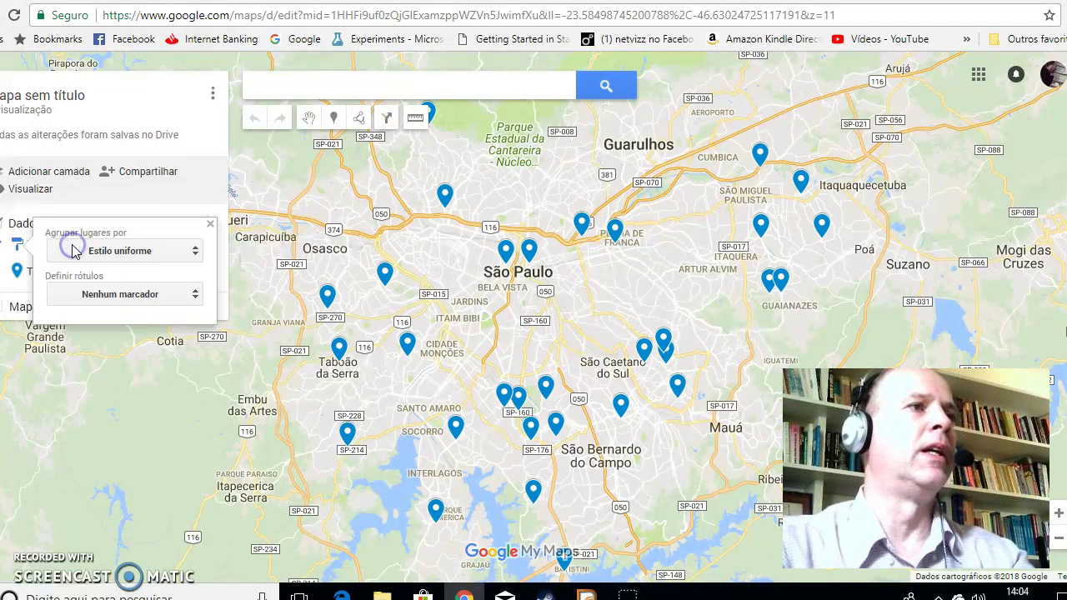
click(92, 250)
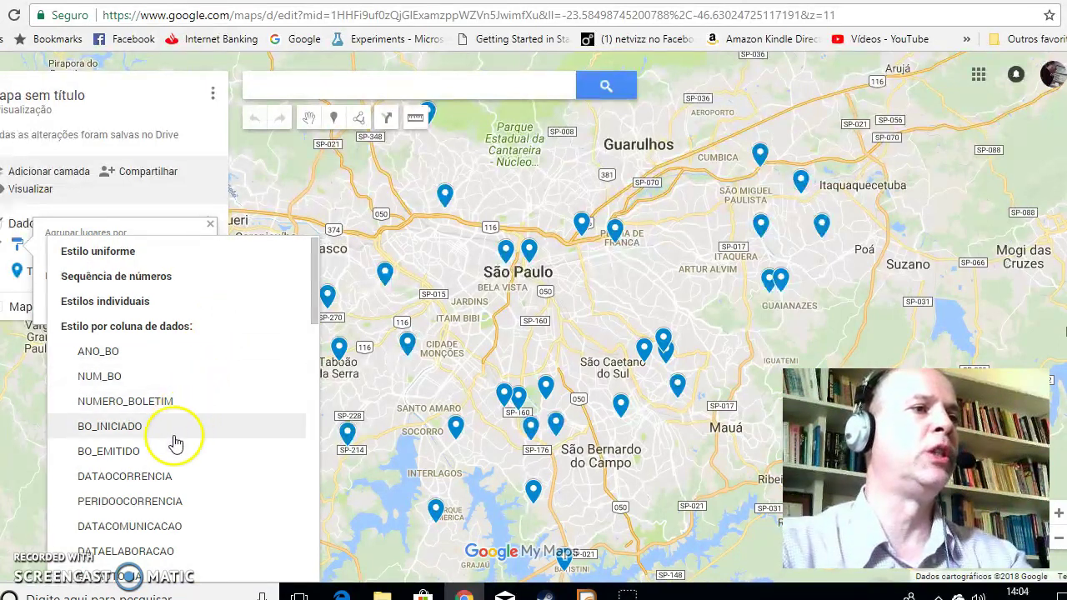
click(118, 505)
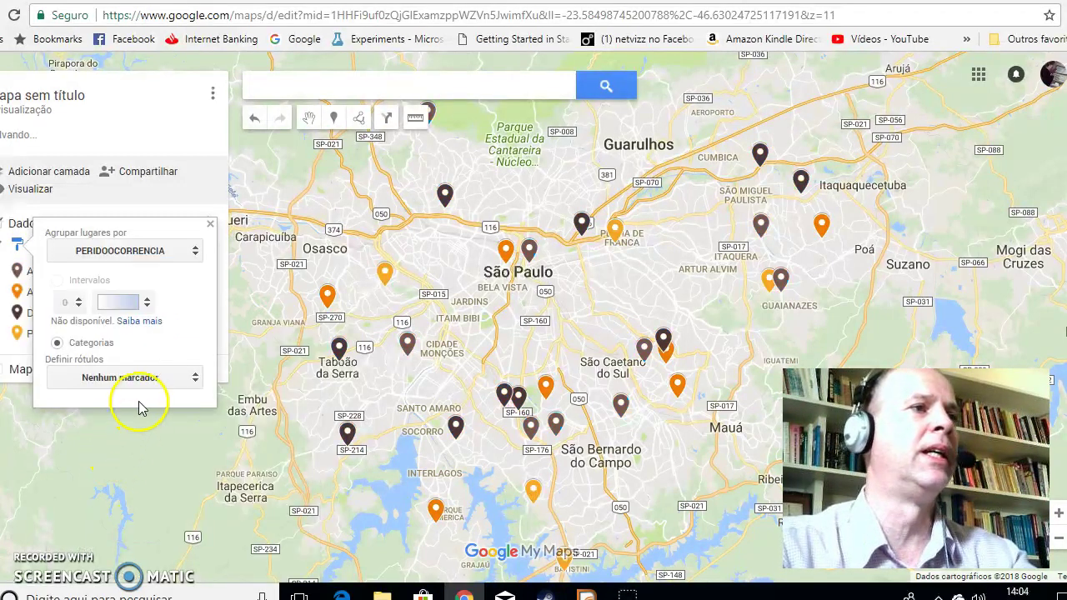
click(136, 384)
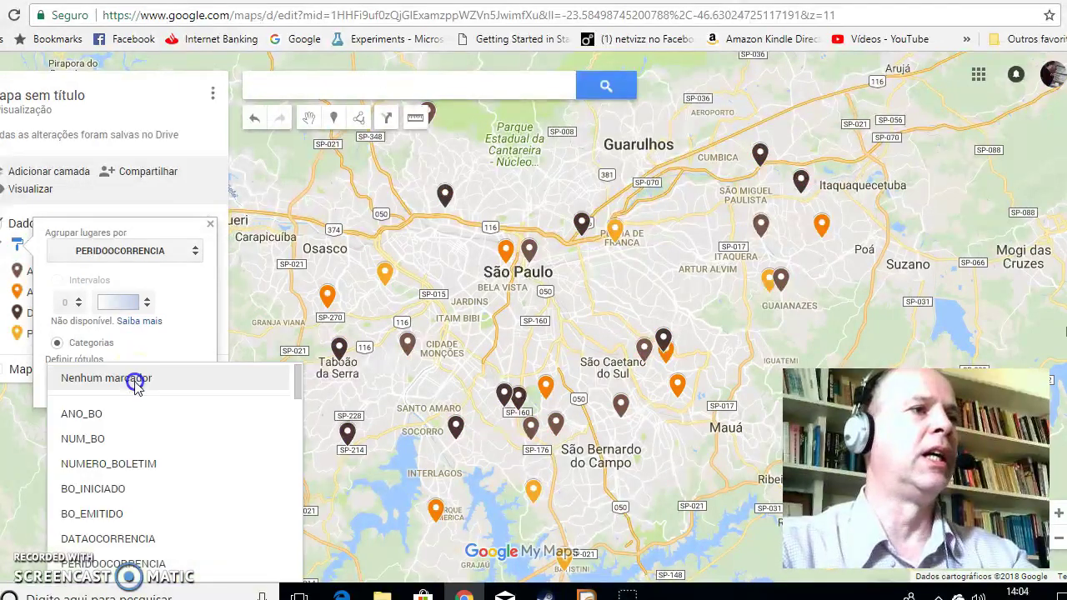
click(127, 560)
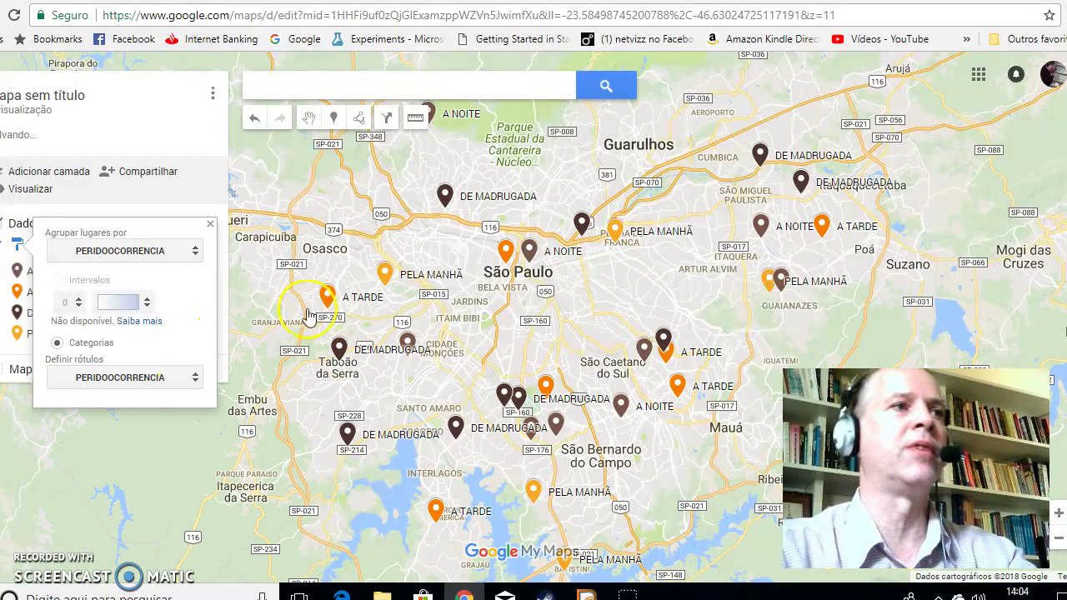
click(210, 223)
click(212, 451)
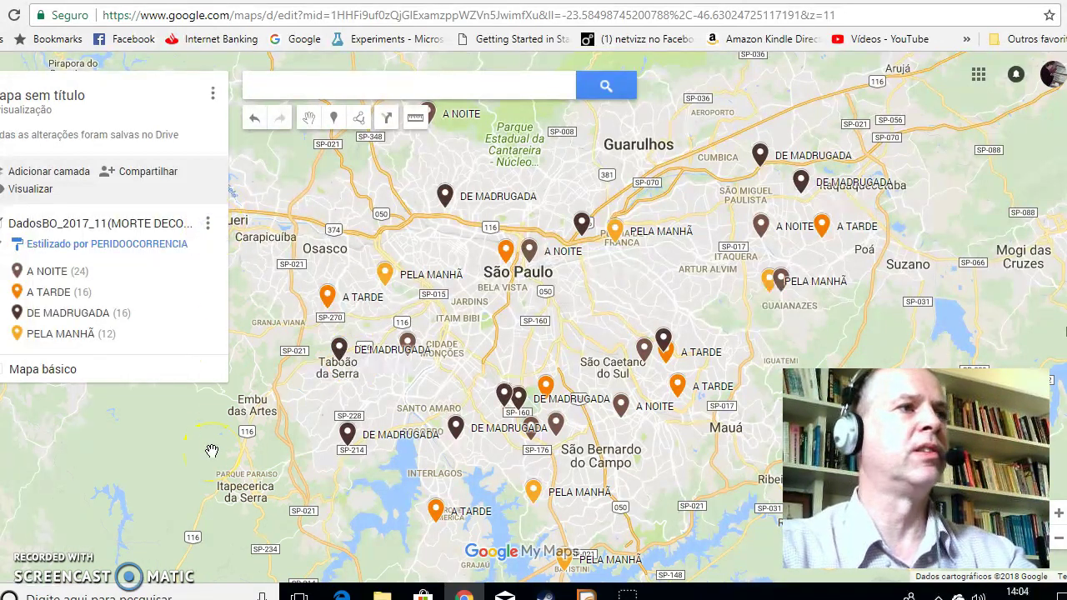
Highlight the A TARDE, A NOITE and PELA MANHÃ marker groups to see their locations on the map.
click(75, 292)
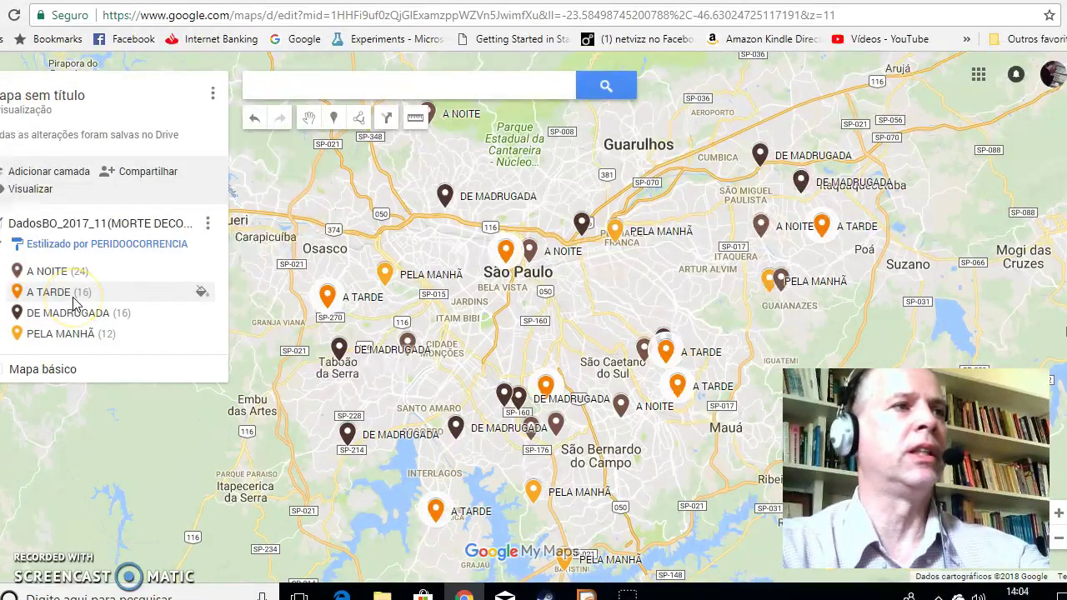
click(68, 274)
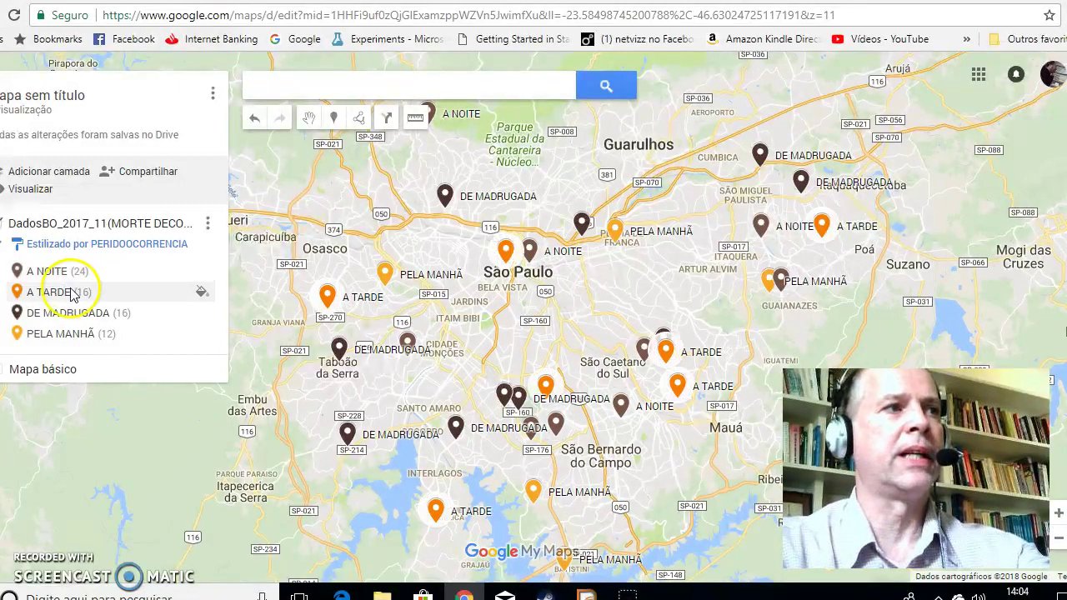
click(70, 337)
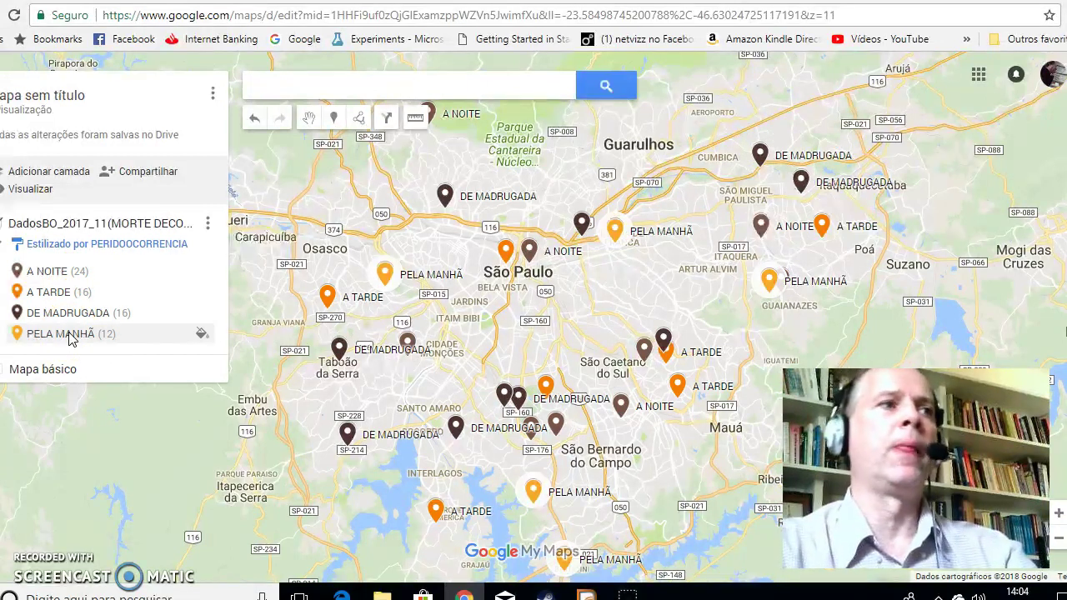
Open the layer's data table, examine its personal-detail, status and location columns, and close it.
click(209, 224)
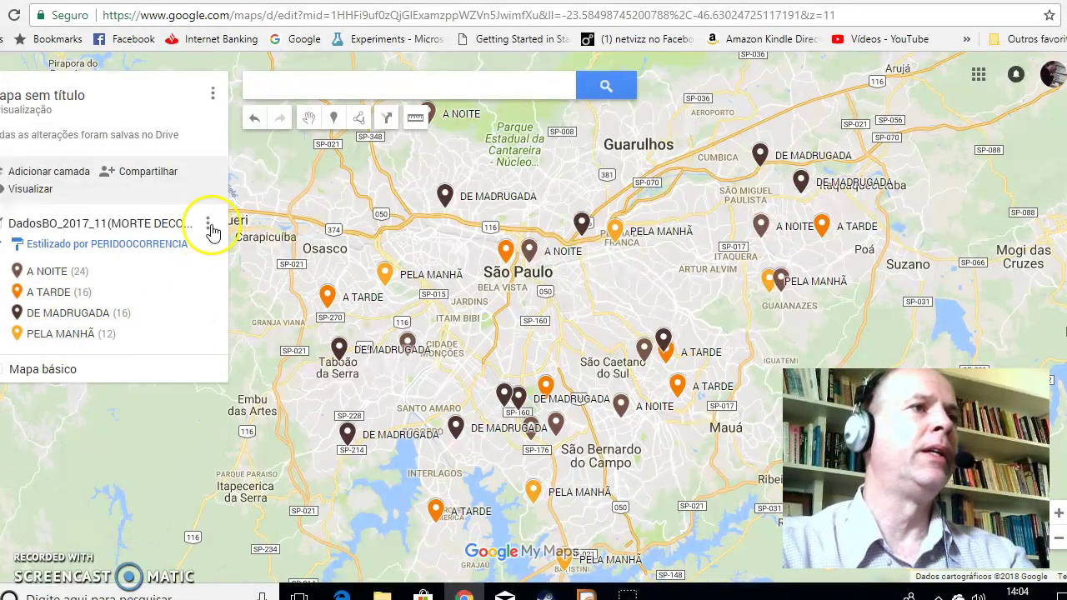
click(148, 298)
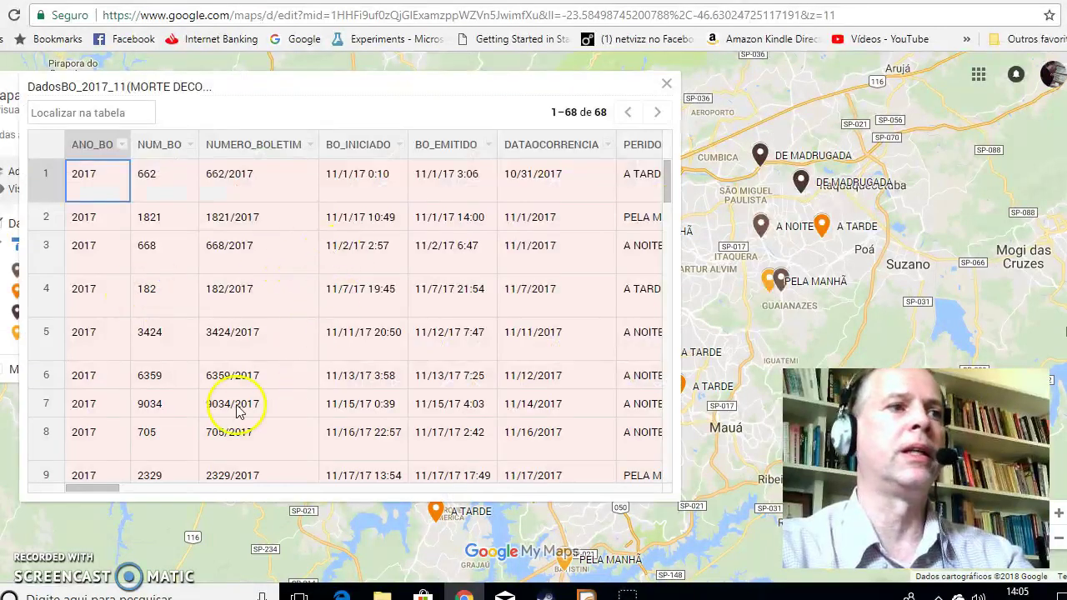
drag(95, 488, 463, 447)
scroll(554, 446, right, 6)
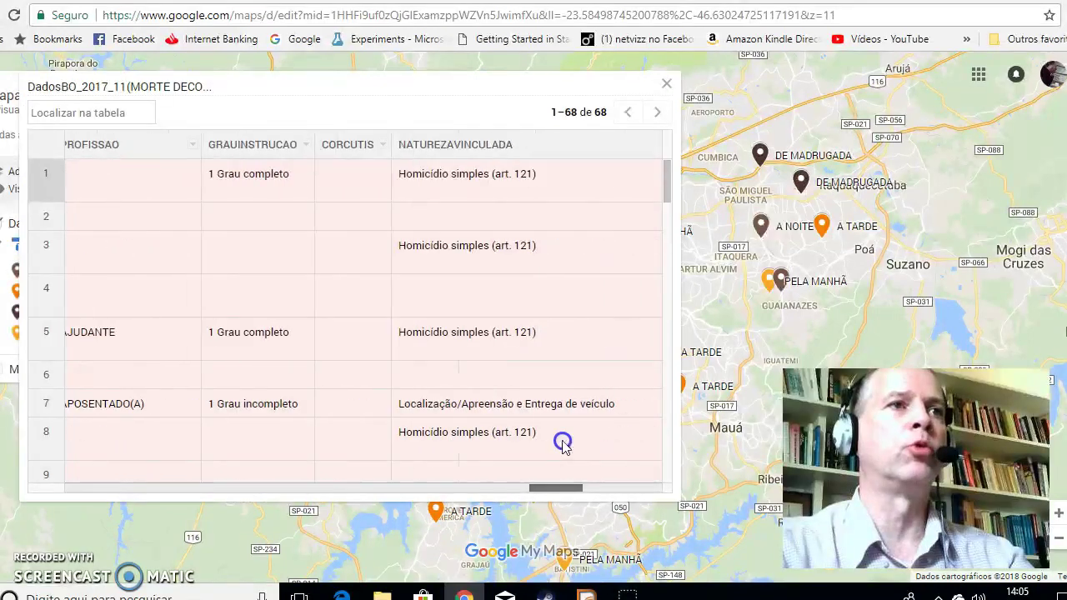
scroll(558, 456, left, 5)
scroll(558, 457, left, 5)
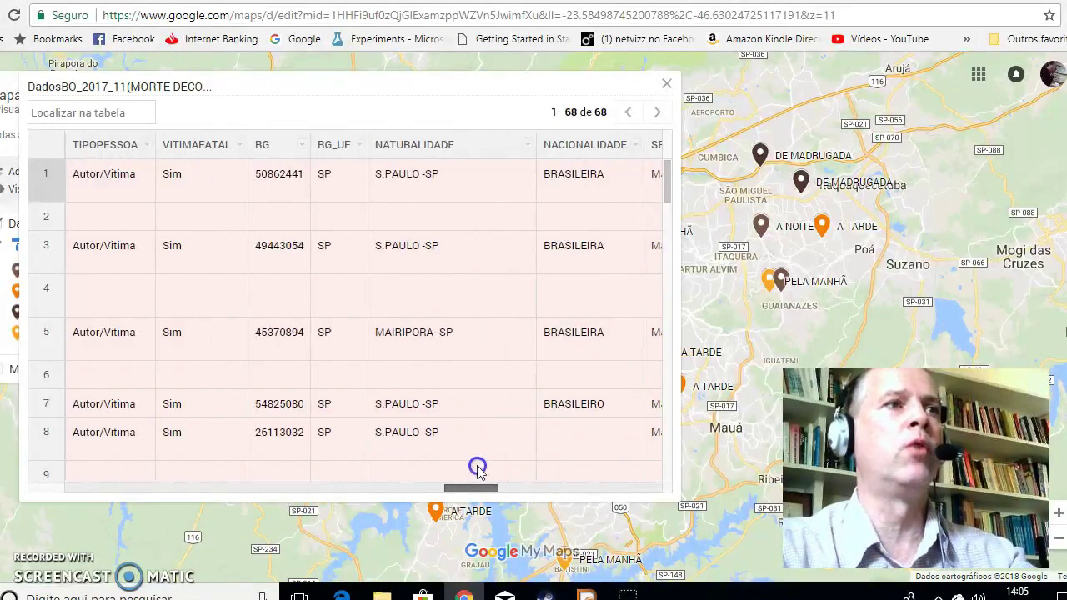
scroll(477, 469, right, 3)
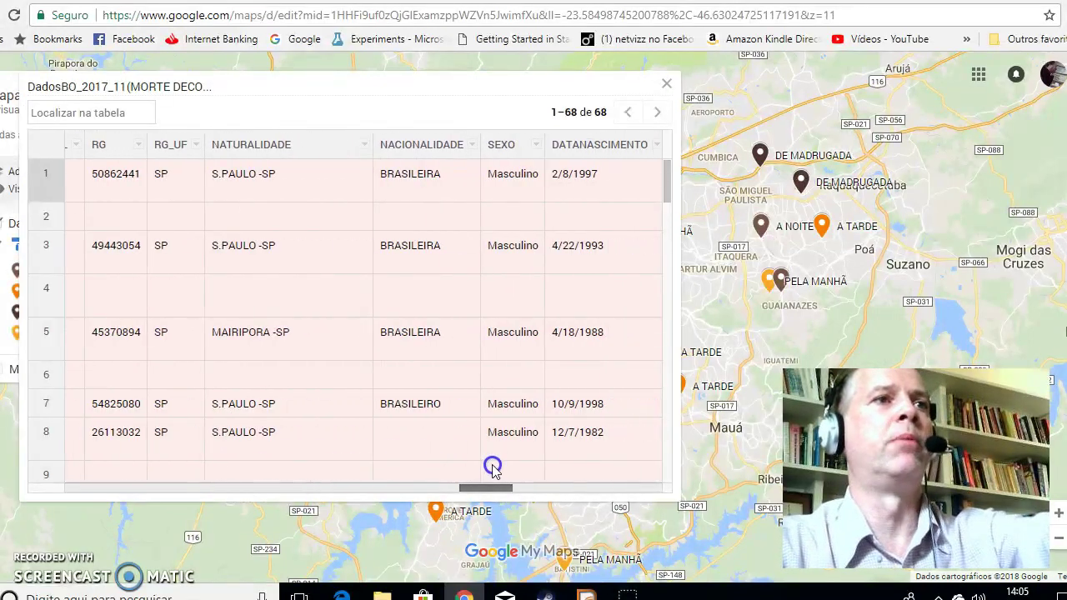
scroll(483, 469, left, 8)
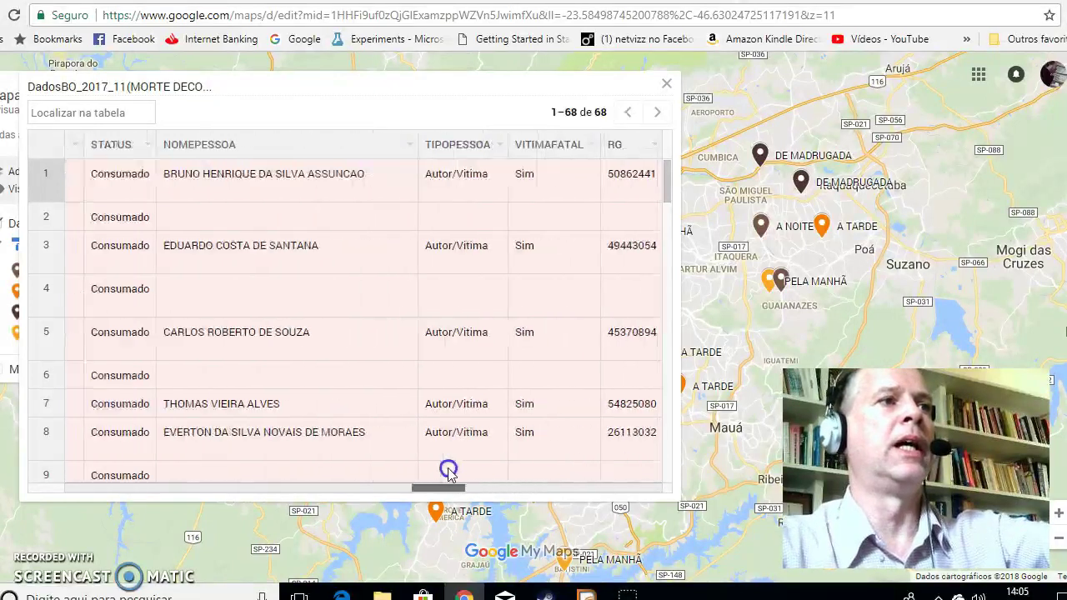
drag(360, 475, 282, 475)
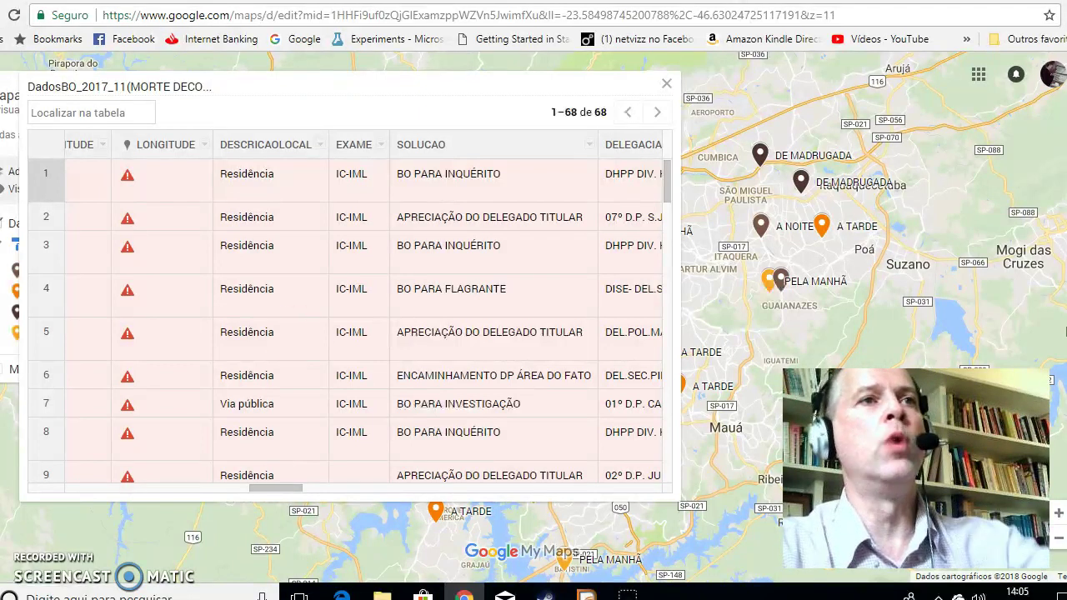
click(666, 83)
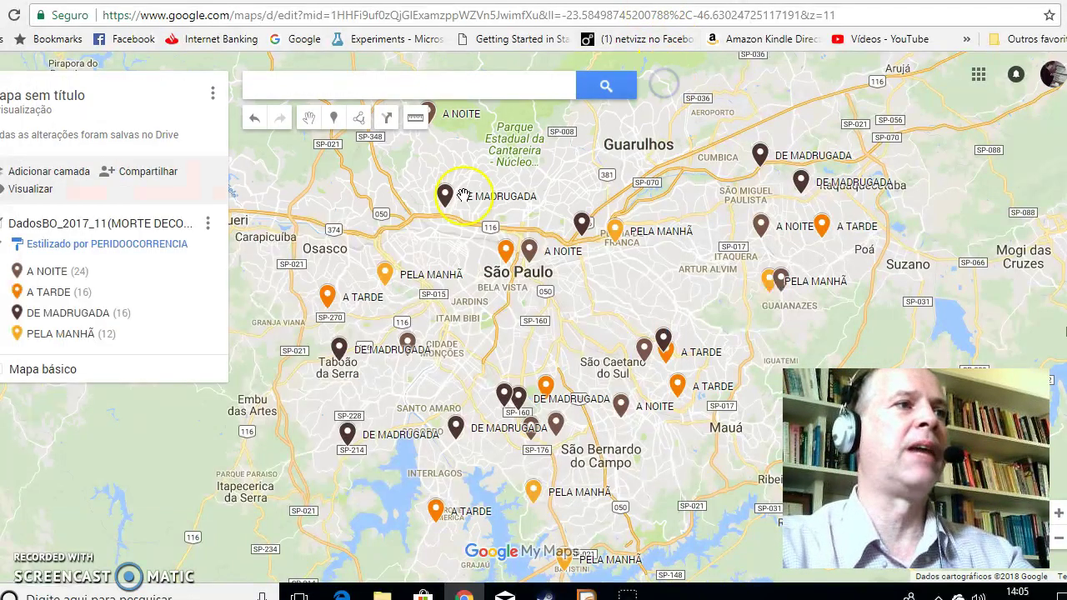
Group the layer's places by the SEXO column and examine the marker standing out south of central São Paulo.
click(142, 251)
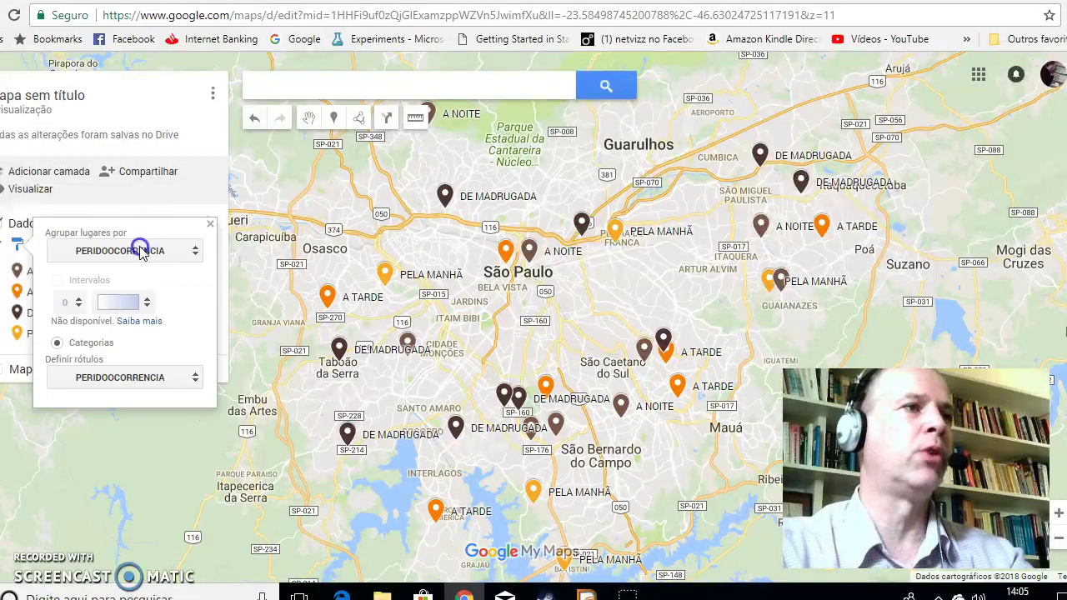
click(140, 249)
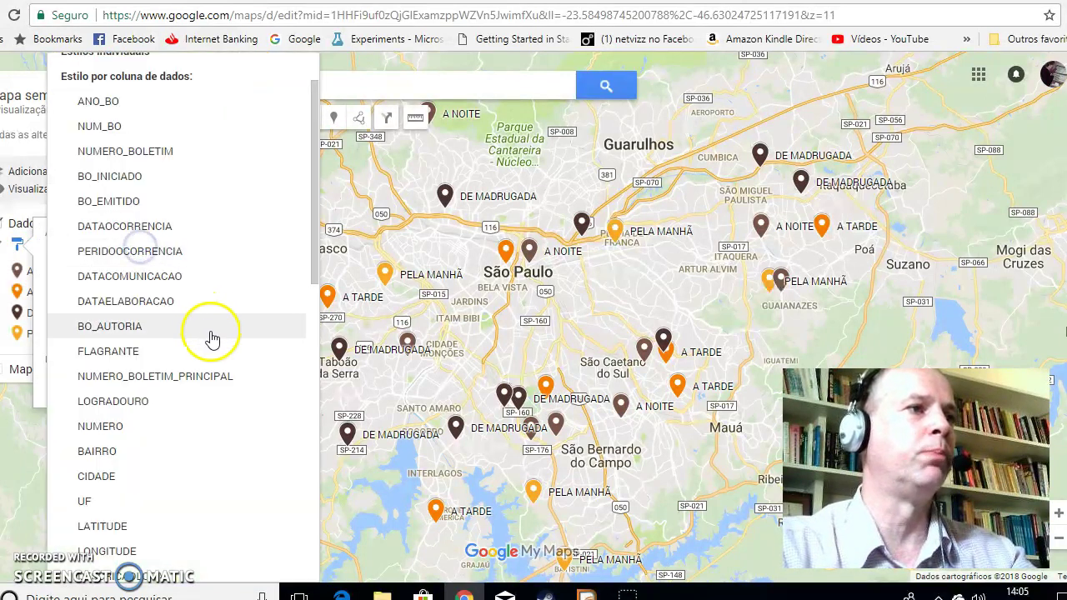
scroll(210, 344, down, 2)
scroll(215, 332, down, 2)
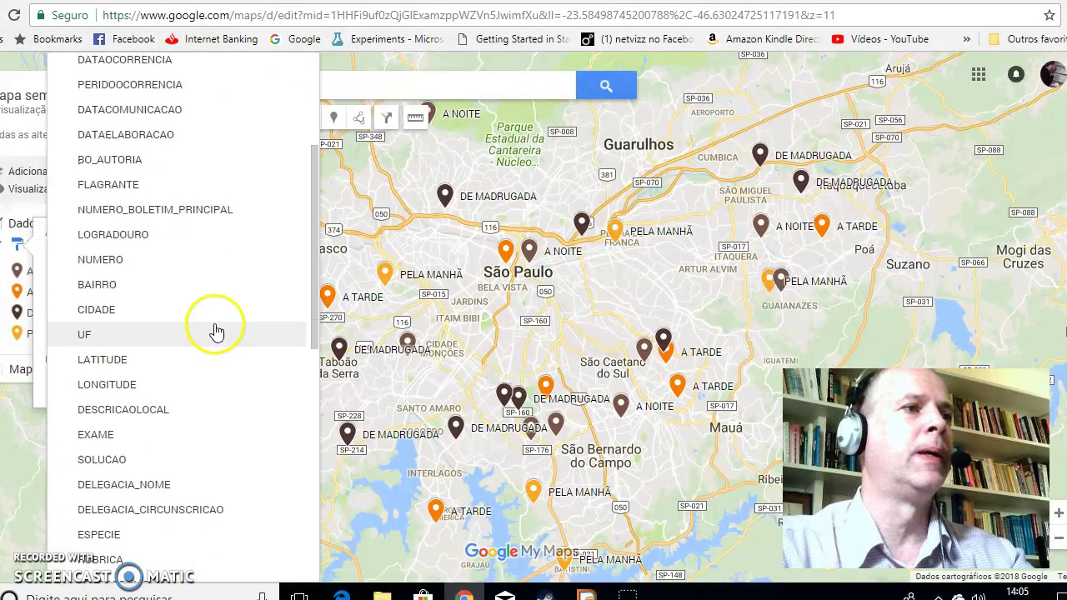
scroll(215, 328, down, 2)
scroll(216, 325, down, 2)
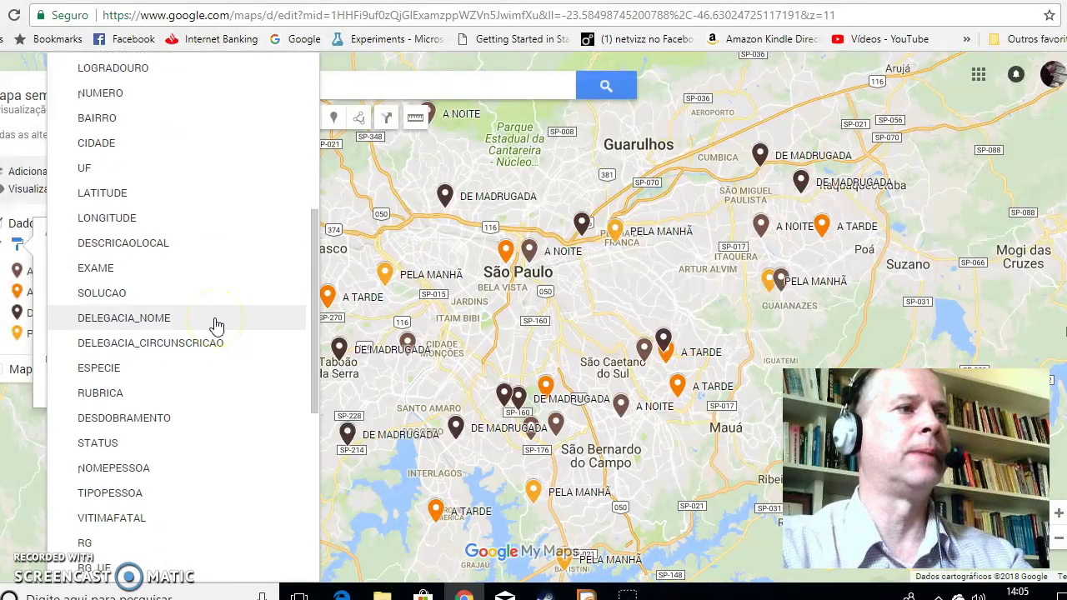
scroll(217, 323, down, 8)
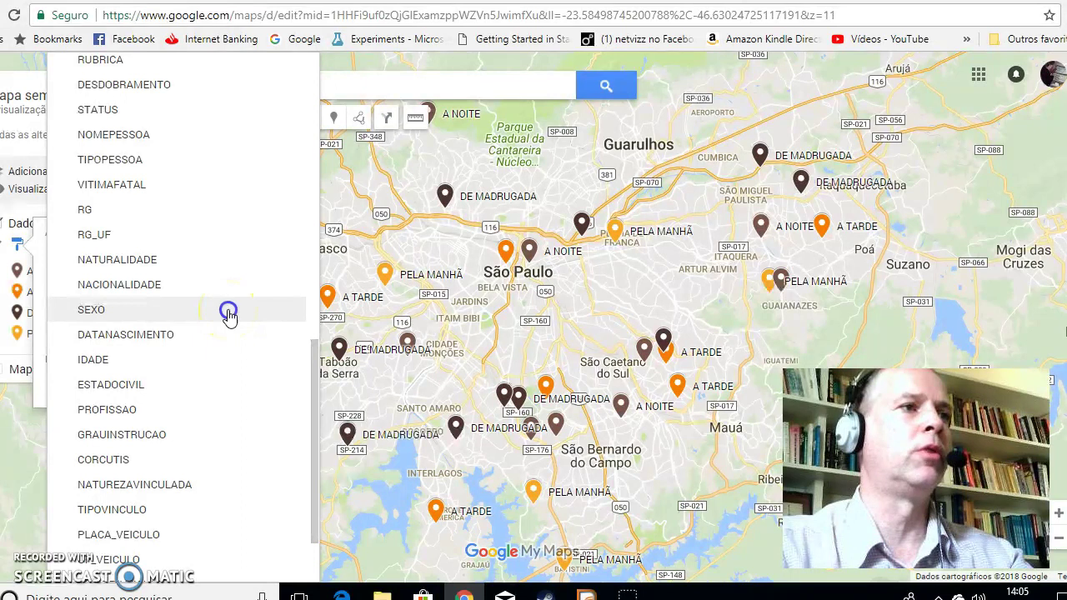
click(228, 315)
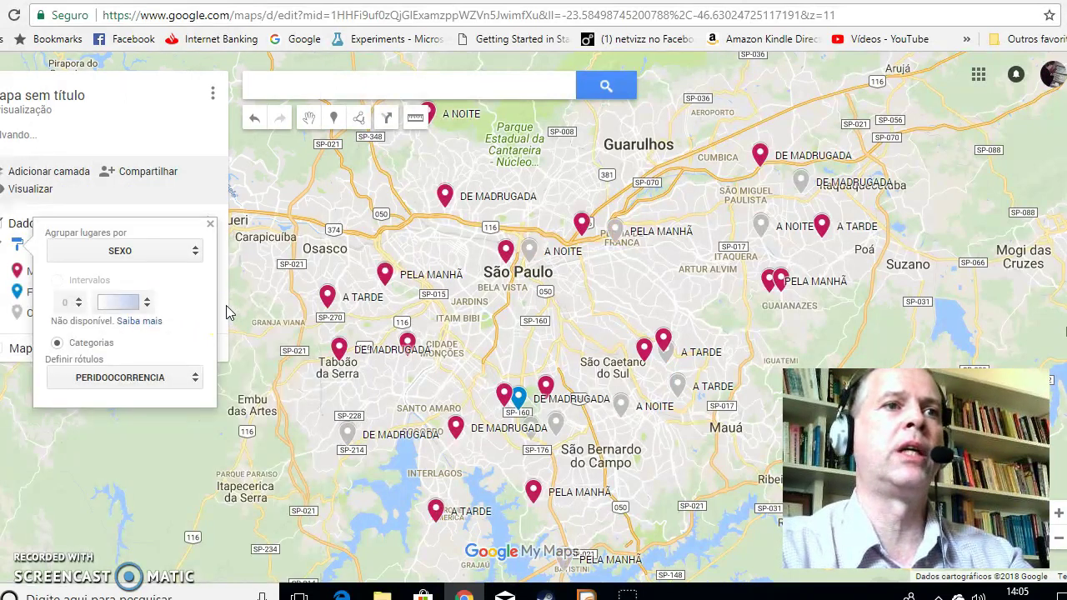
click(504, 402)
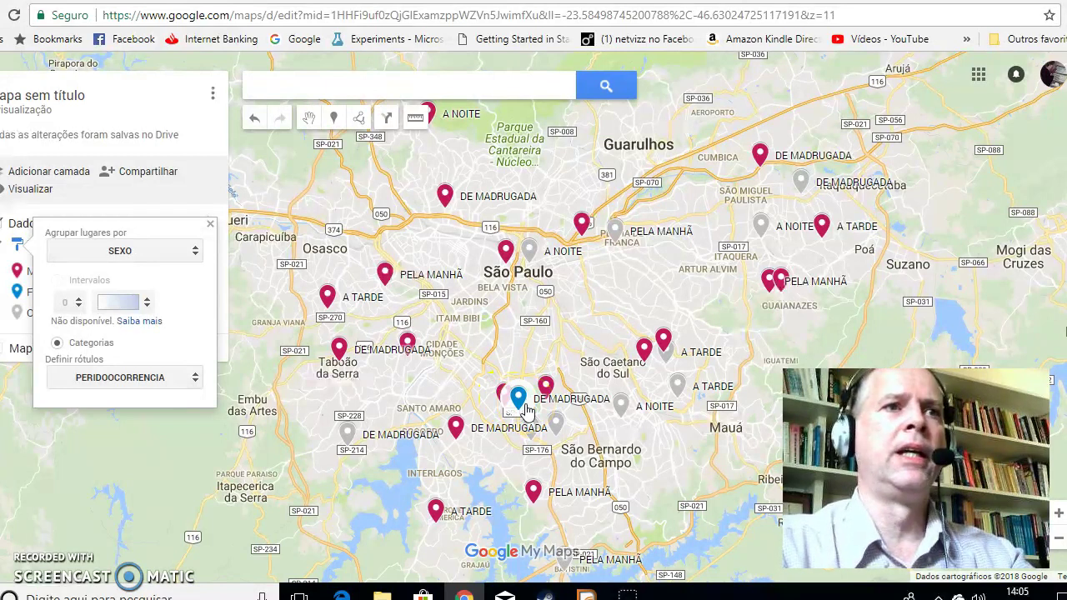
Group the layer's places by the BAIRRO column and close the style settings.
click(140, 252)
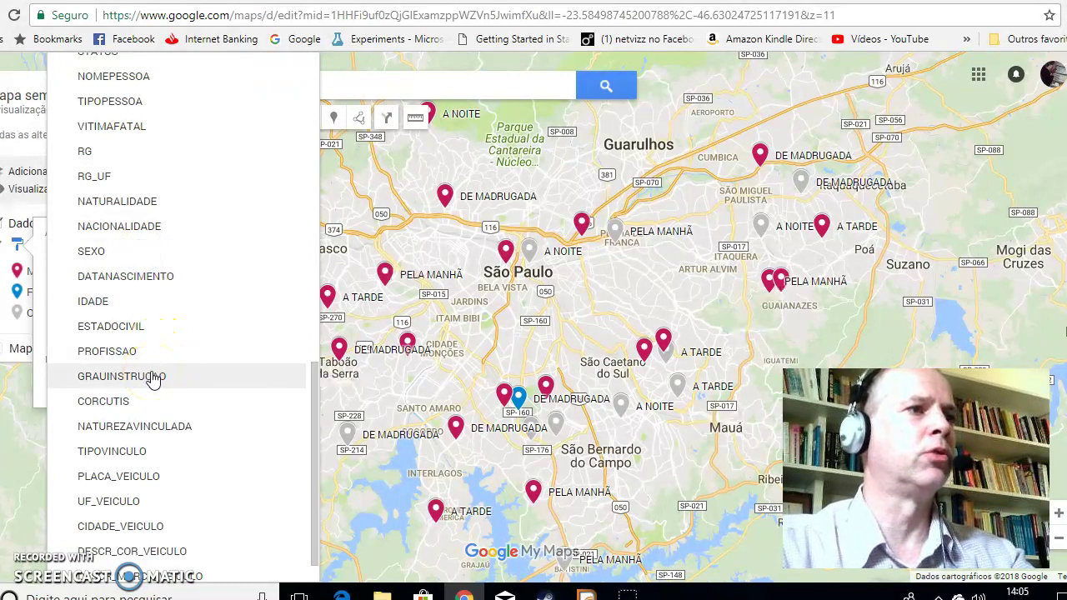
scroll(178, 326, up, 2)
scroll(179, 328, up, 3)
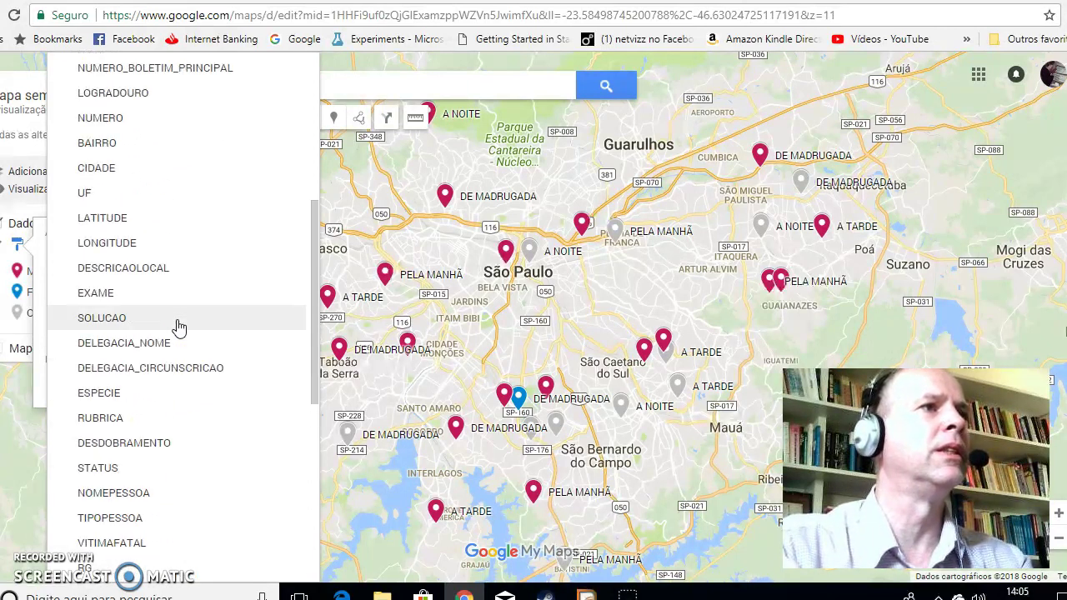
scroll(186, 266, up, 1)
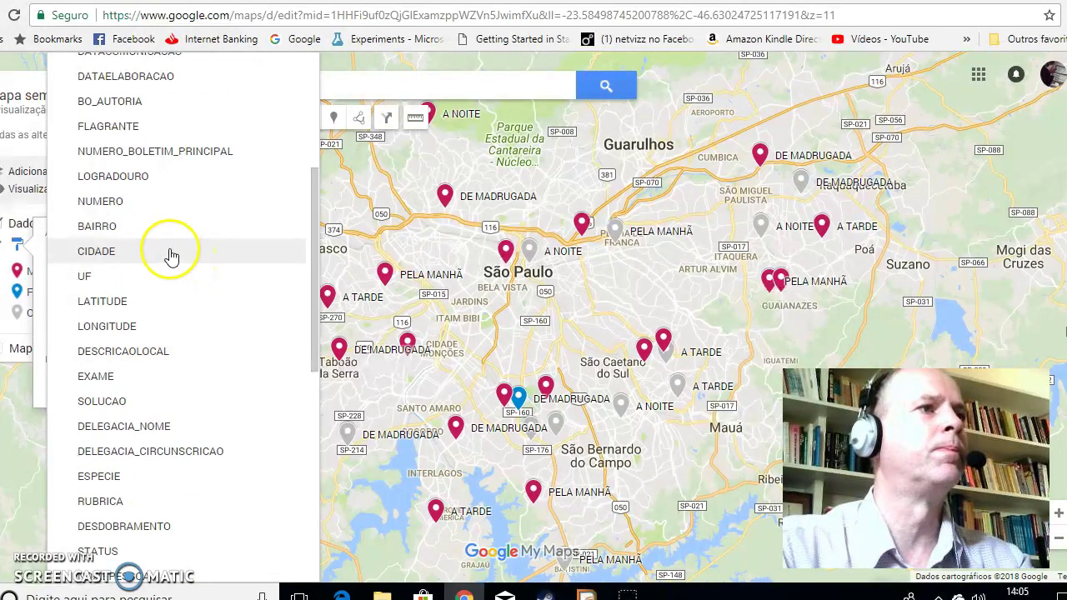
click(128, 229)
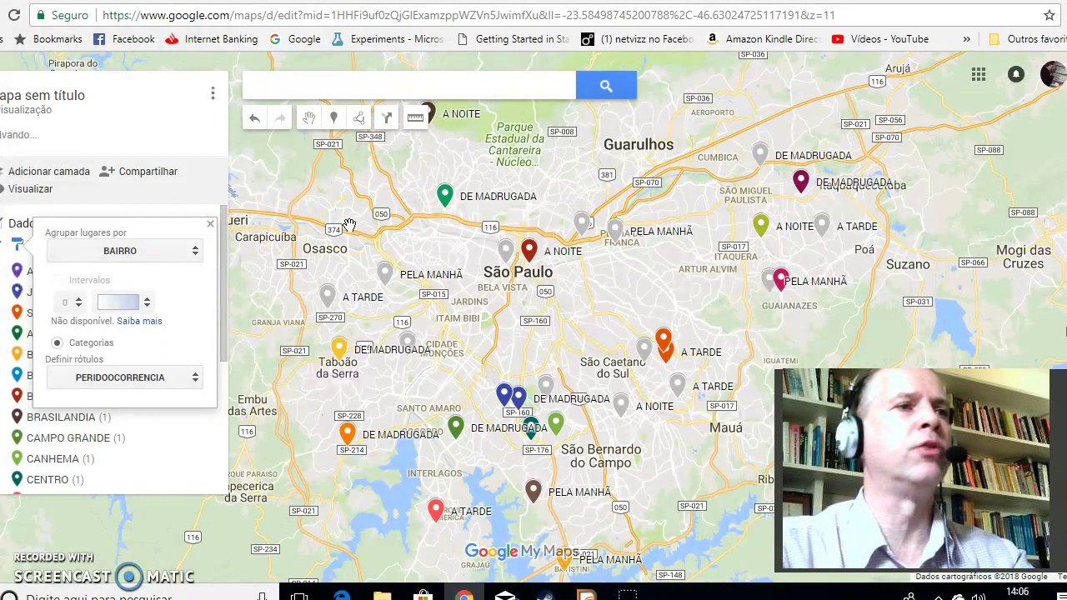
click(211, 224)
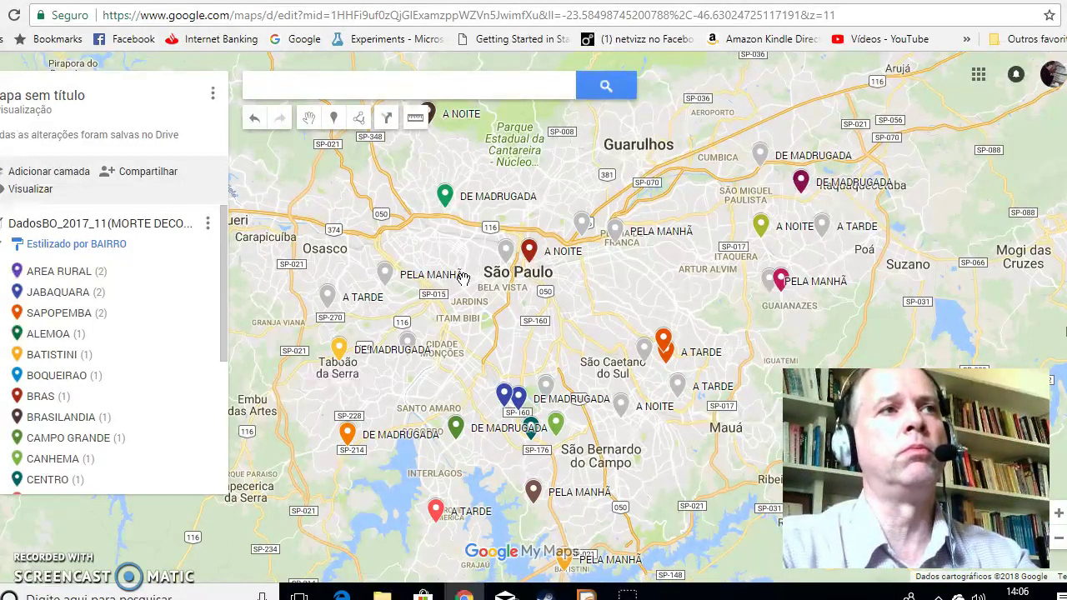
Search the map for "delegacias de policia civil".
click(457, 89)
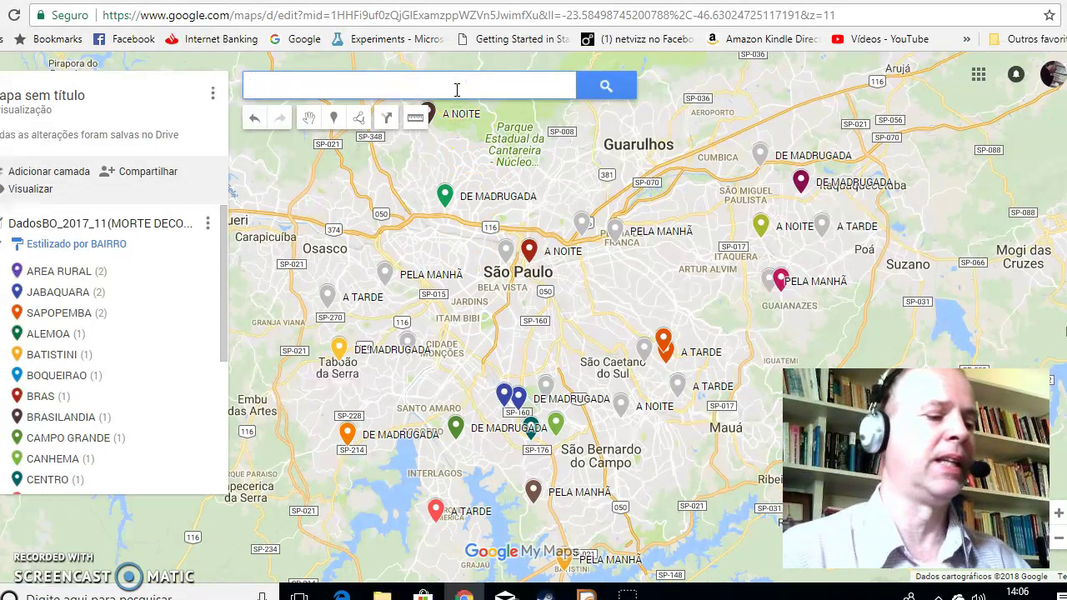
text(dlegacias)
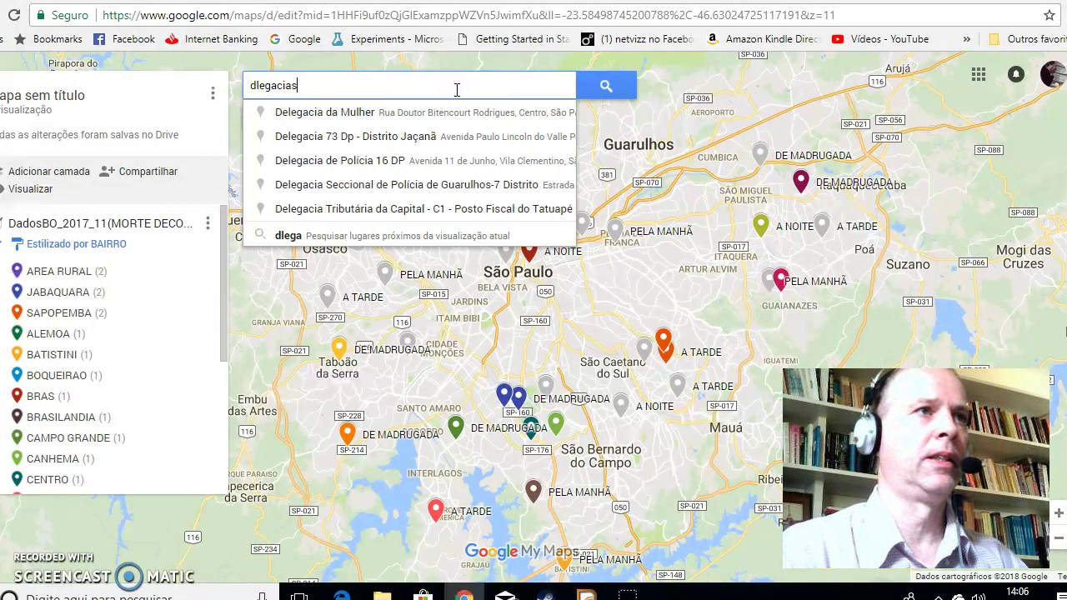
text( de)
key(BackSpace)
key(BackSpace)
key(BackSpace)
key(BackSpace)
key(BackSpace)
key(BackSpace)
key(BackSpace)
key(BackSpace)
key(BackSpace)
key(BackSpace)
key(BackSpace)
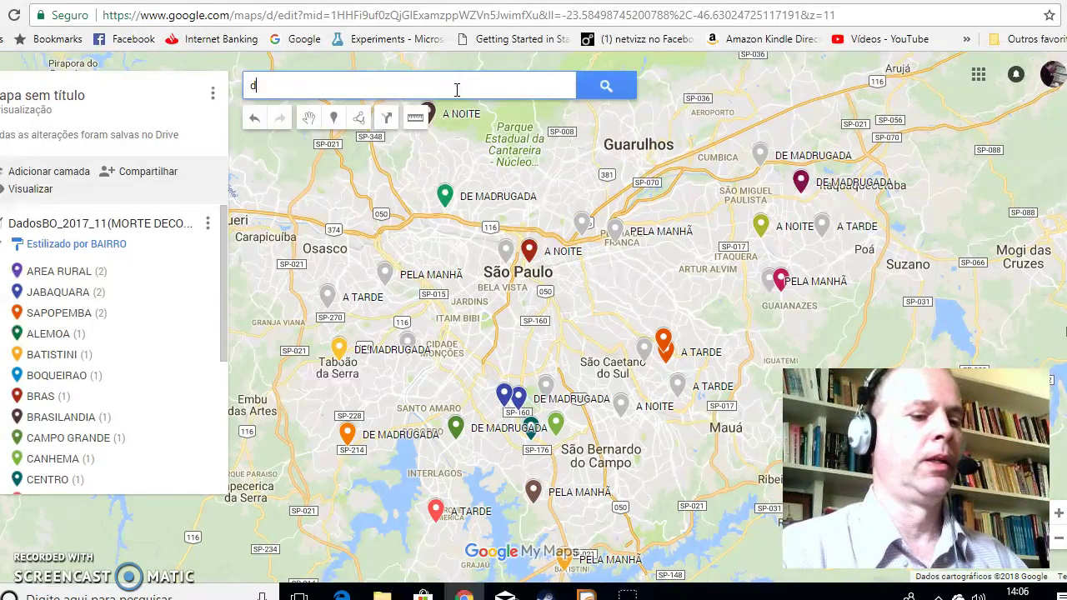
text(elegacia)
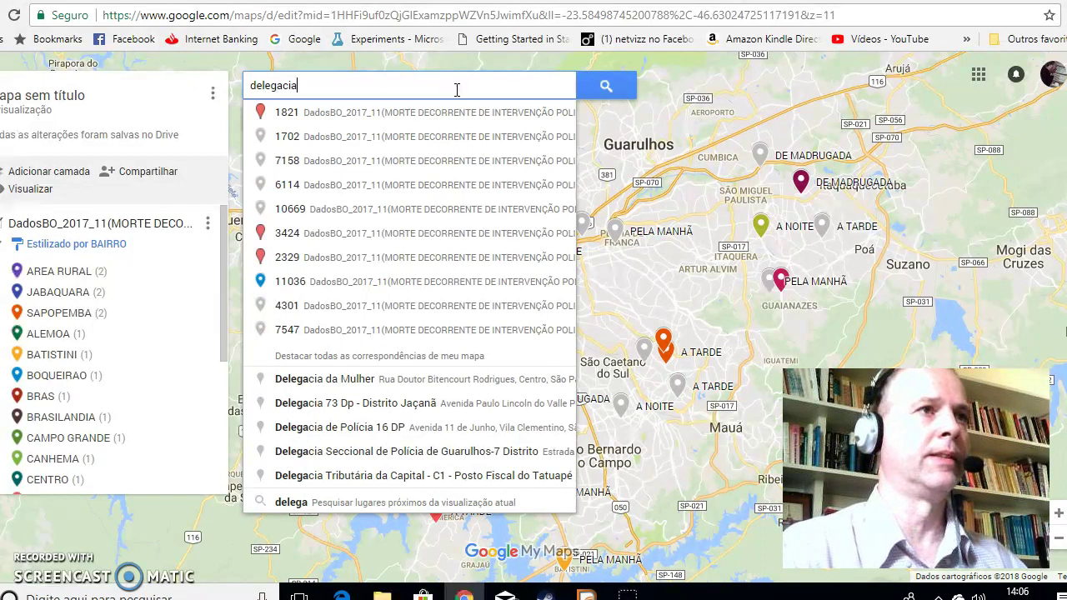
text(s de policia civil)
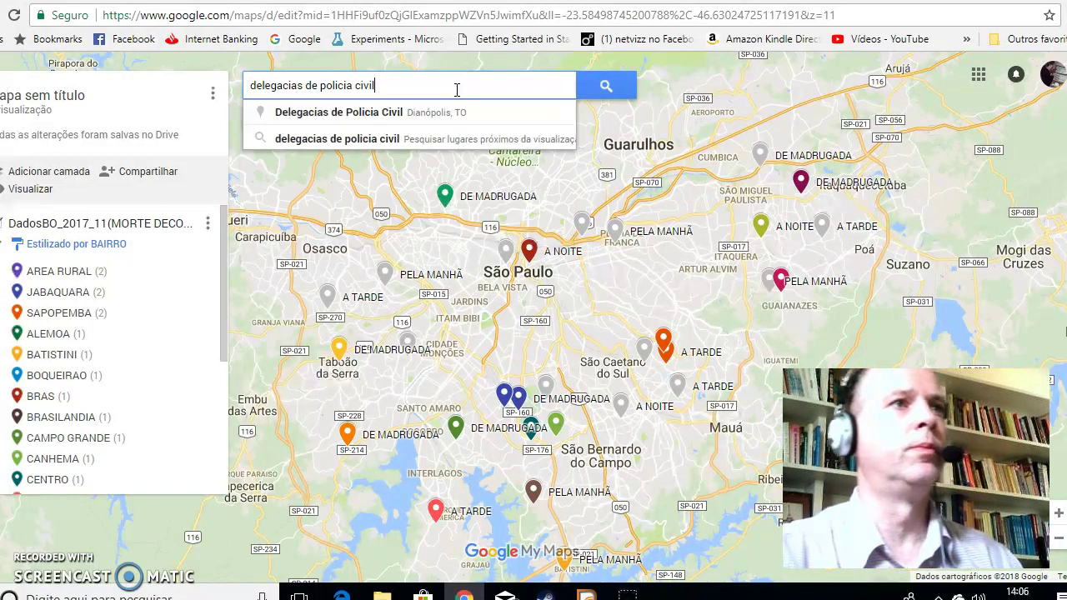
click(605, 86)
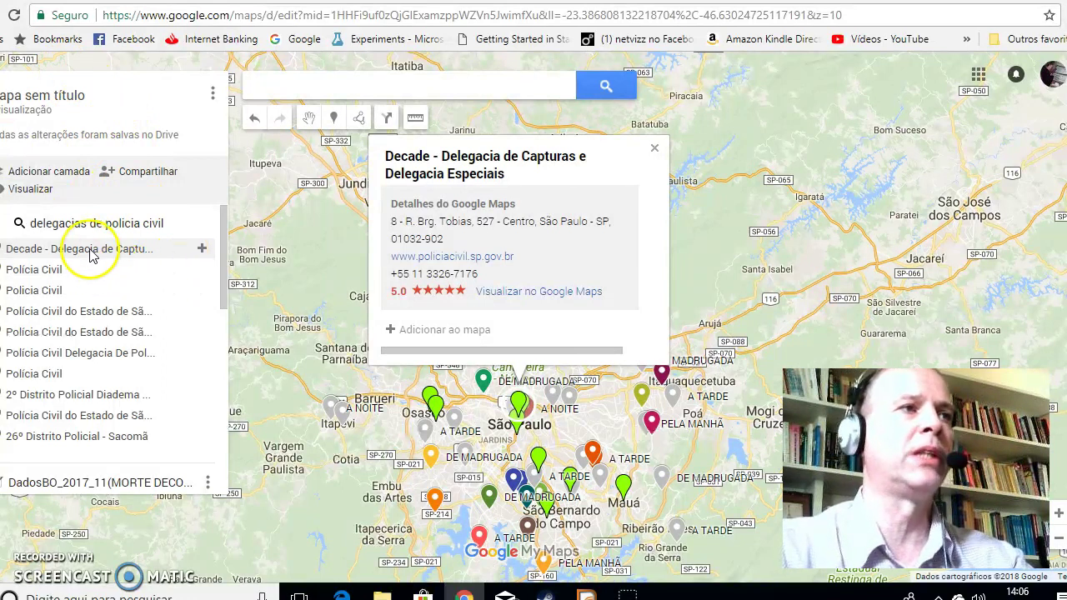
Add every listed police-station result to the map, from the Decade station down to 26º Distrito Policial - Sacomã.
click(203, 250)
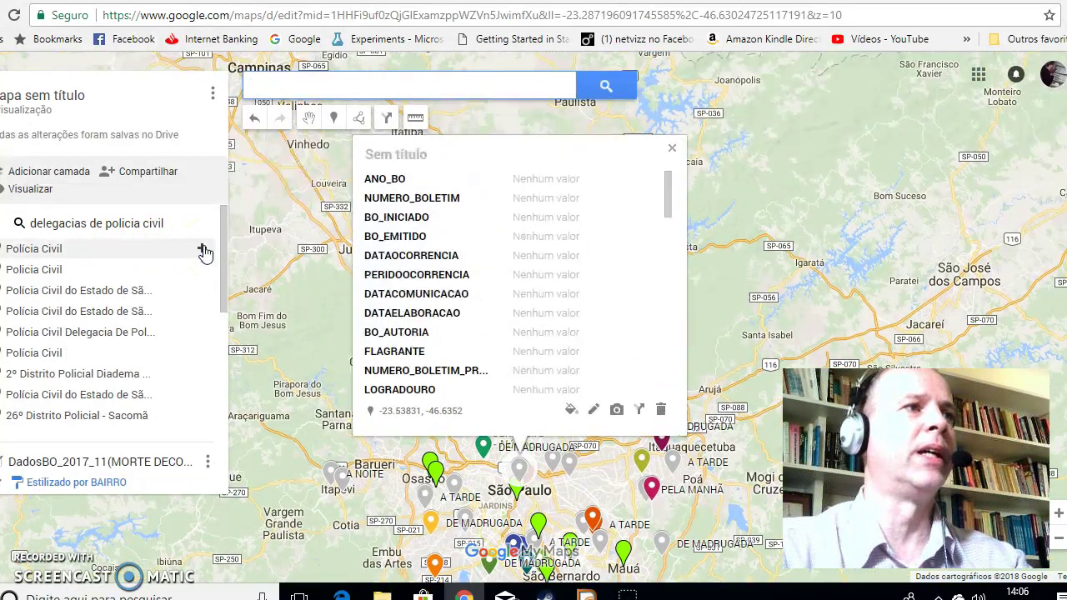
click(203, 250)
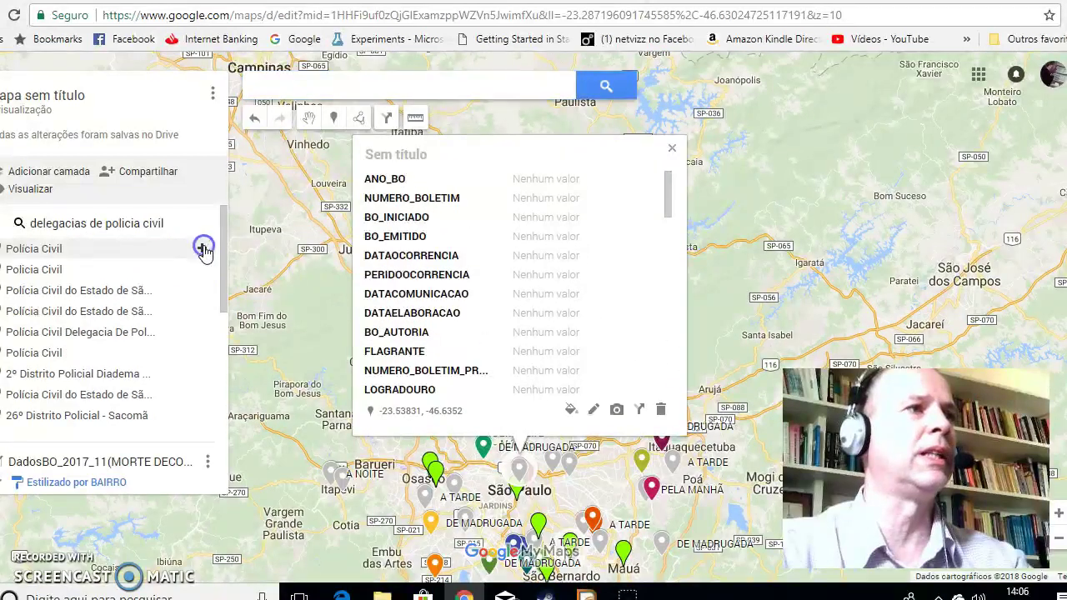
click(203, 250)
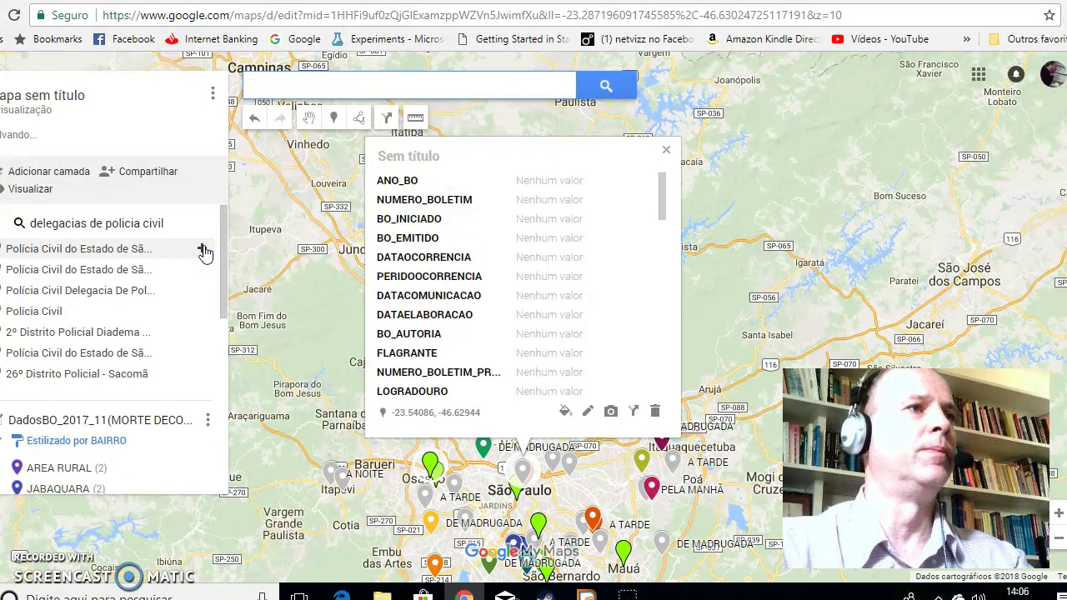
click(203, 250)
click(203, 250)
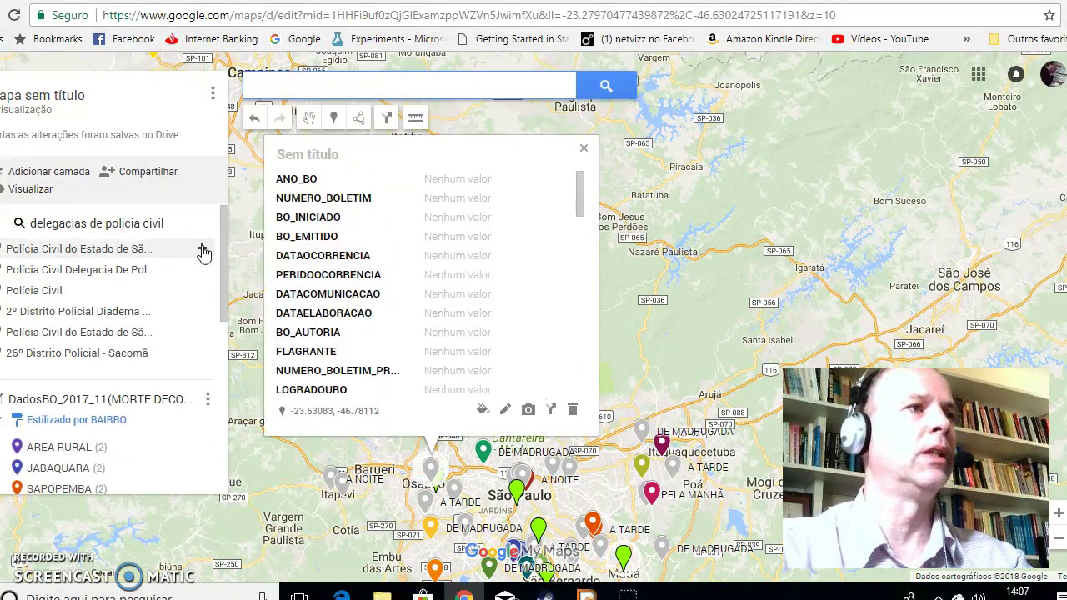
click(203, 250)
click(204, 250)
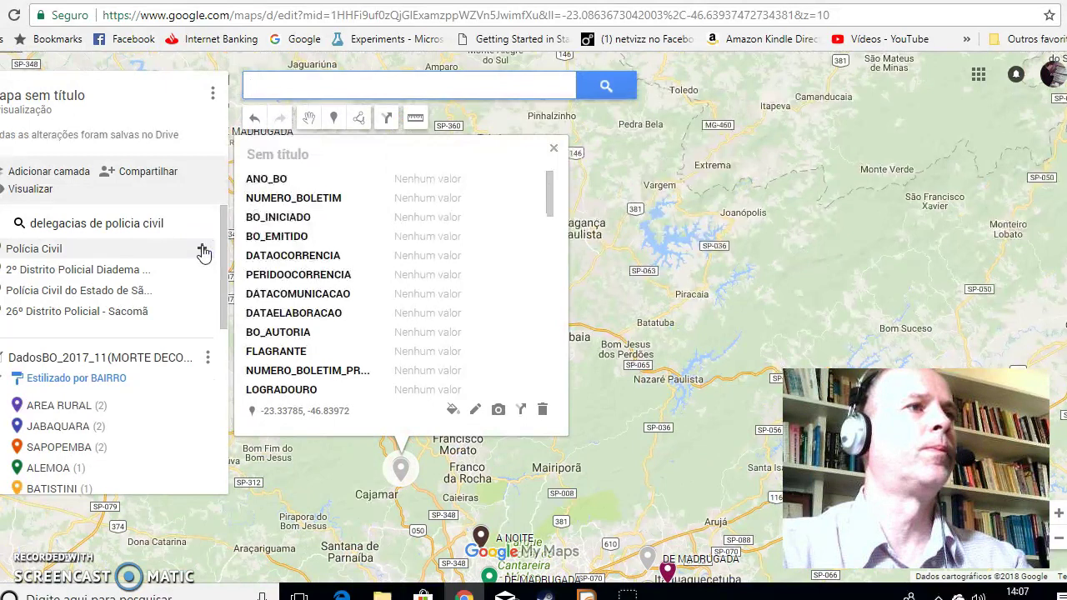
click(203, 250)
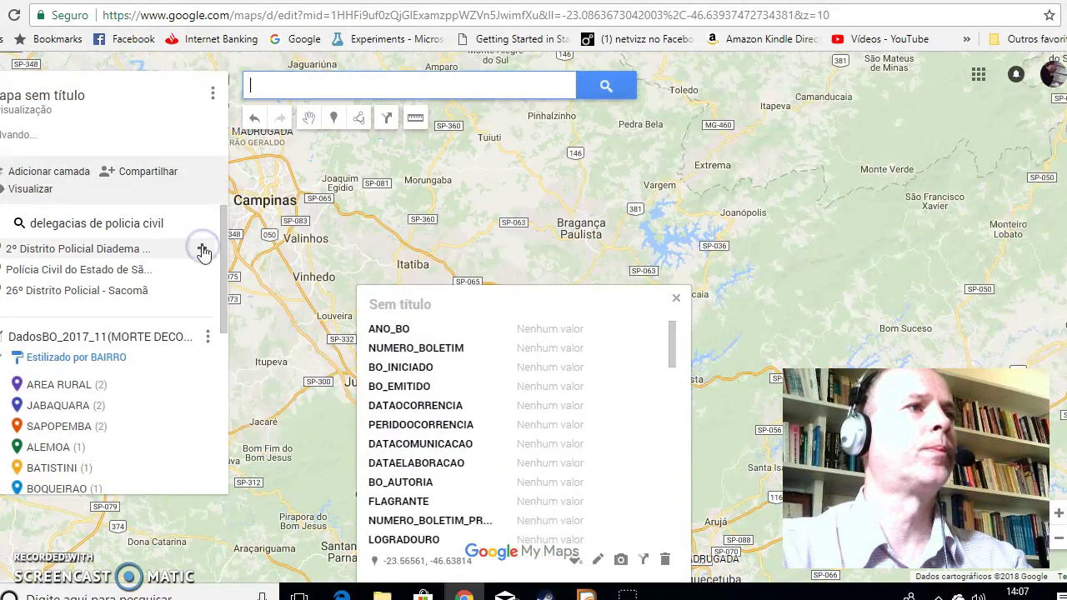
click(203, 250)
click(203, 250)
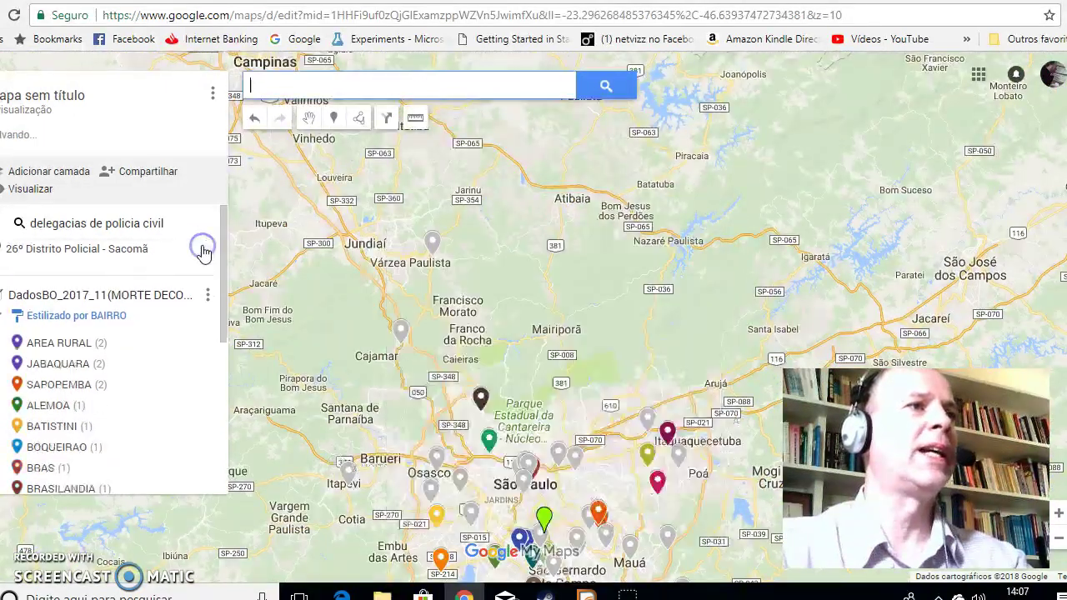
click(203, 250)
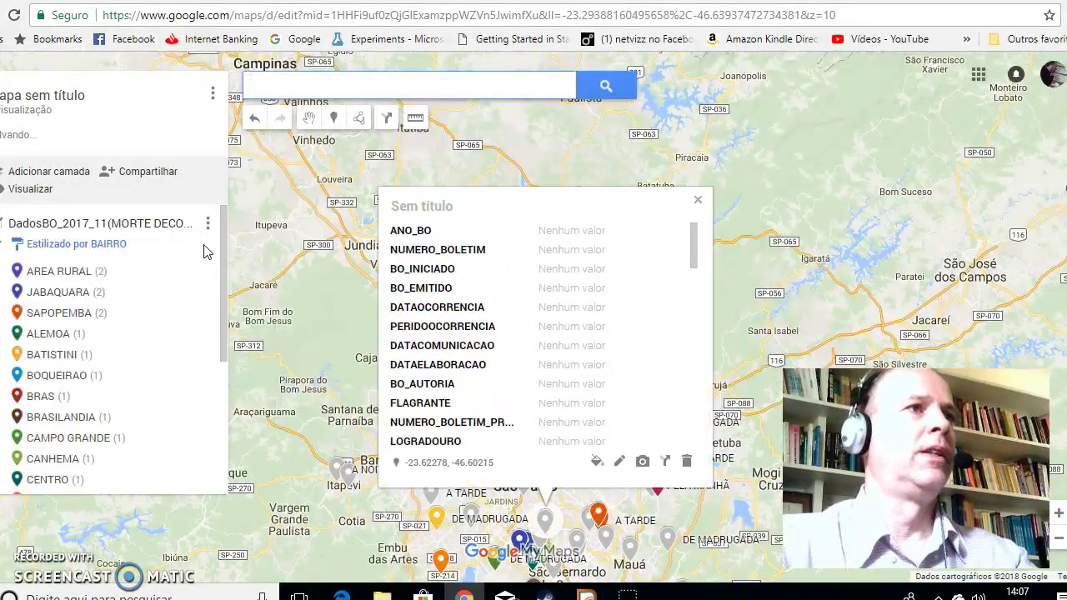
Search the map for "batalhoes da policia militar" and dismiss the results.
click(389, 95)
text(batal)
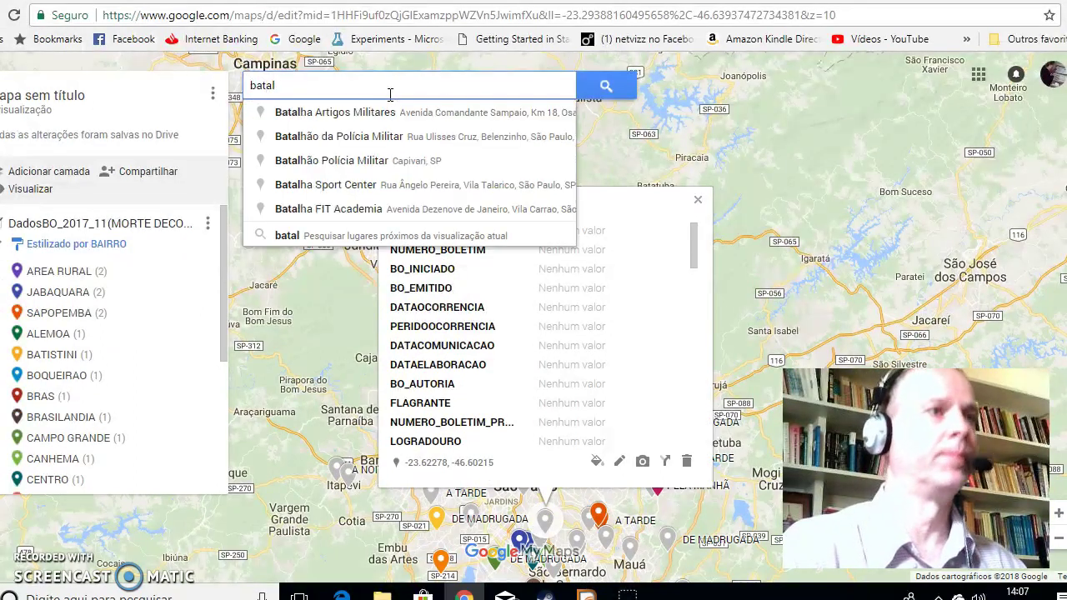
text(hoes)
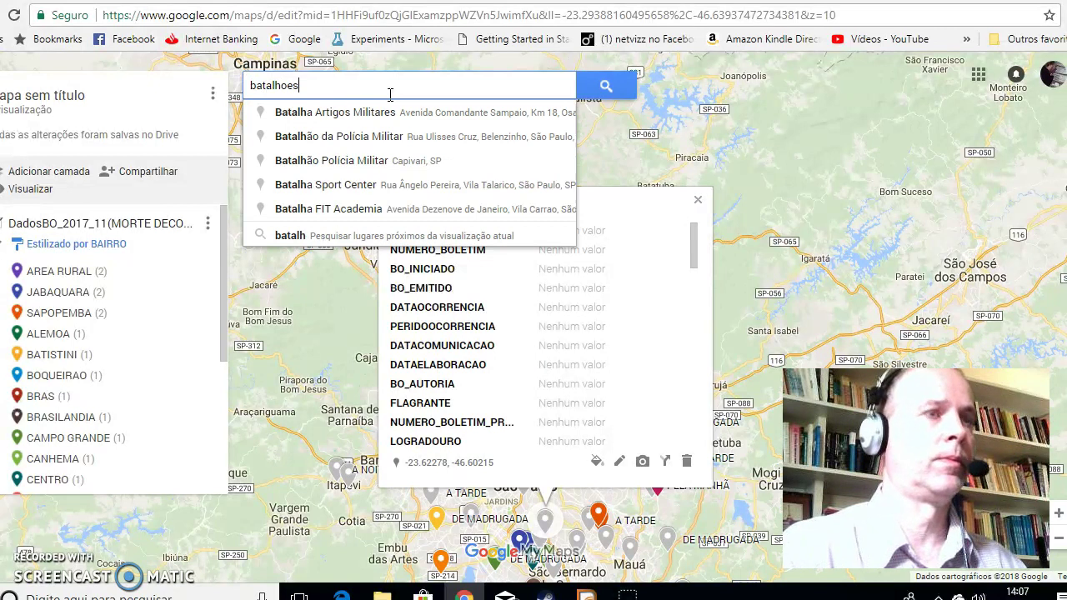
text( da )
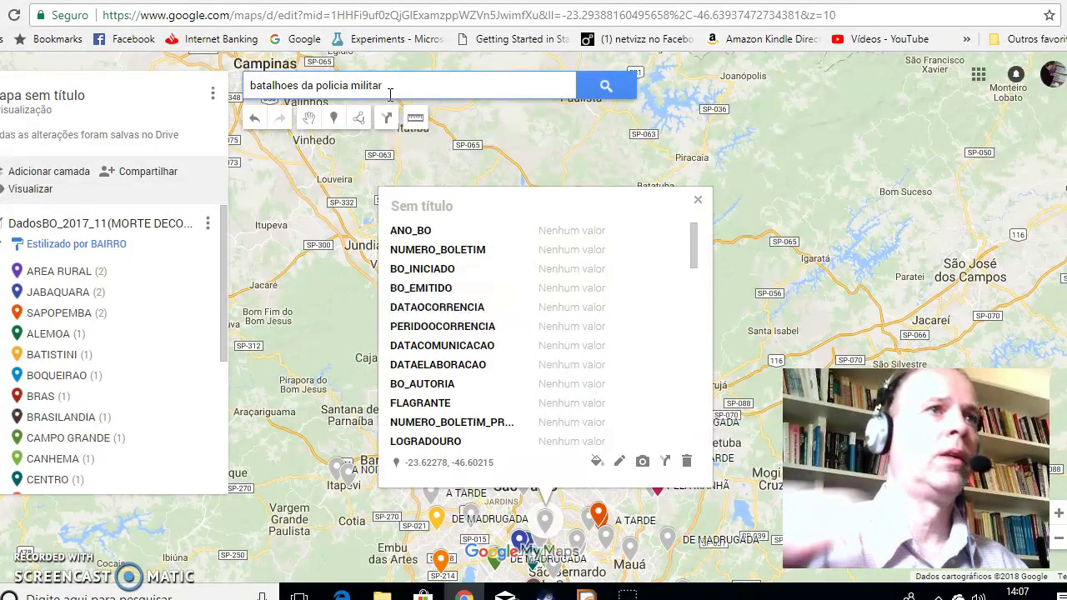
text(policia militar)
click(611, 90)
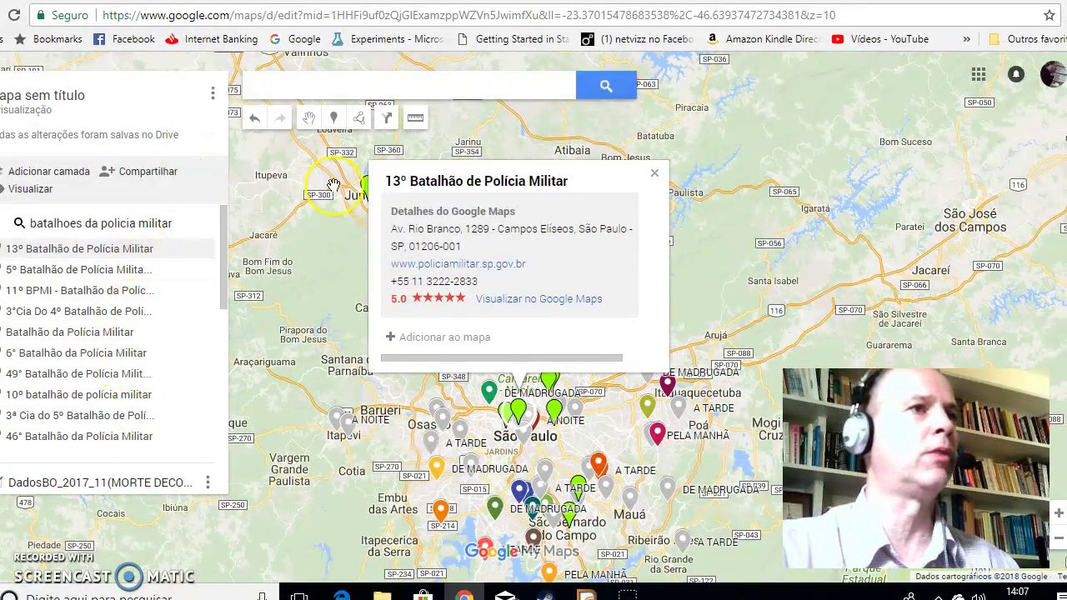
click(656, 177)
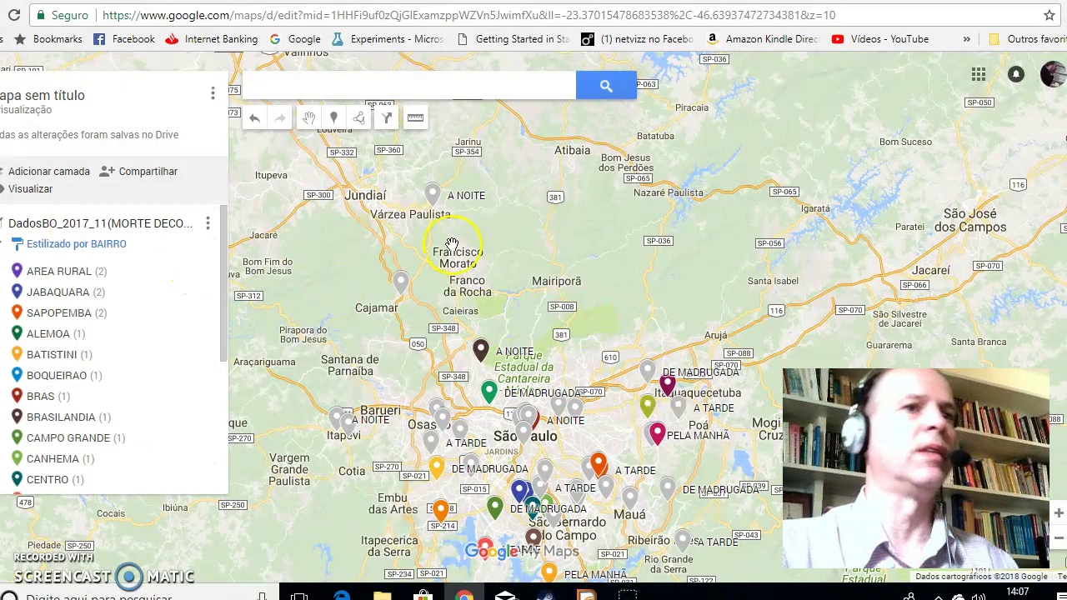
Examine the neighbourhood-coloured markers up close around Sapopemba, São Caetano do Sul and Santo André.
drag(628, 311, 628, 164)
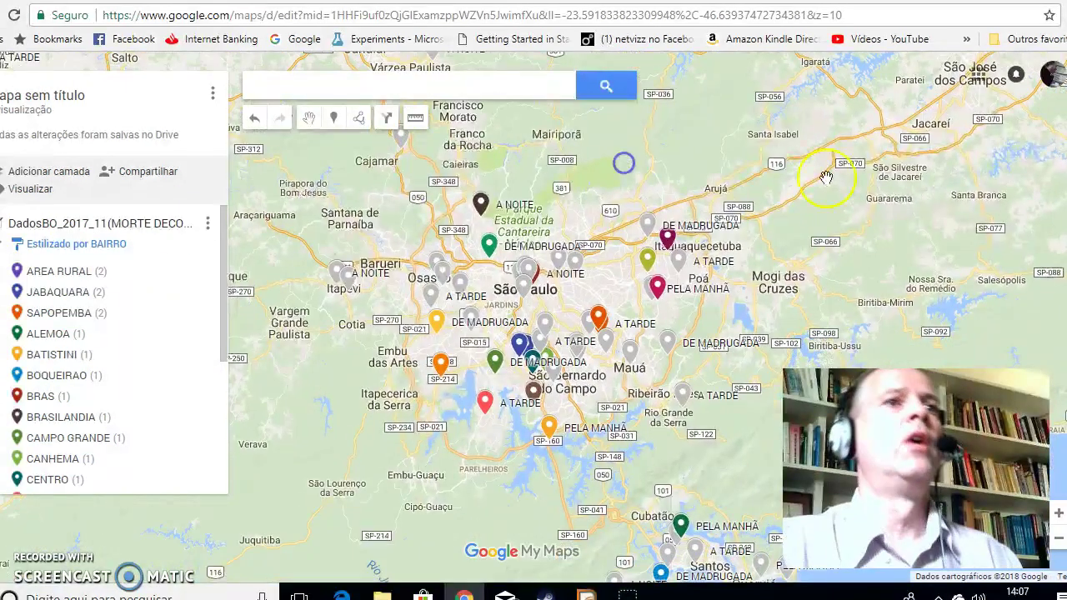
scroll(637, 285, up, 1)
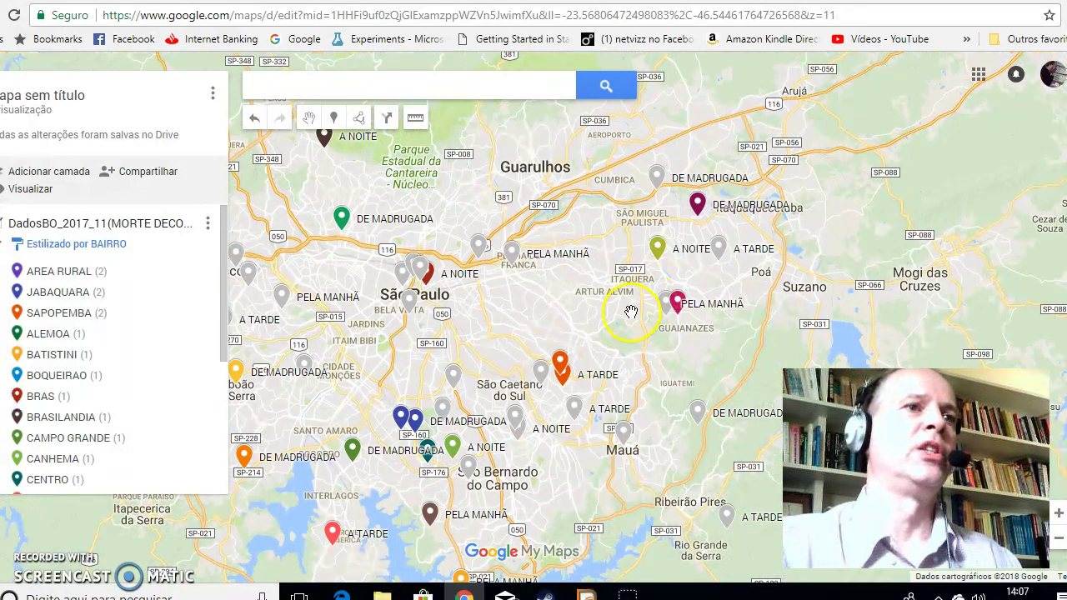
drag(630, 309, 659, 229)
scroll(659, 229, up, 1)
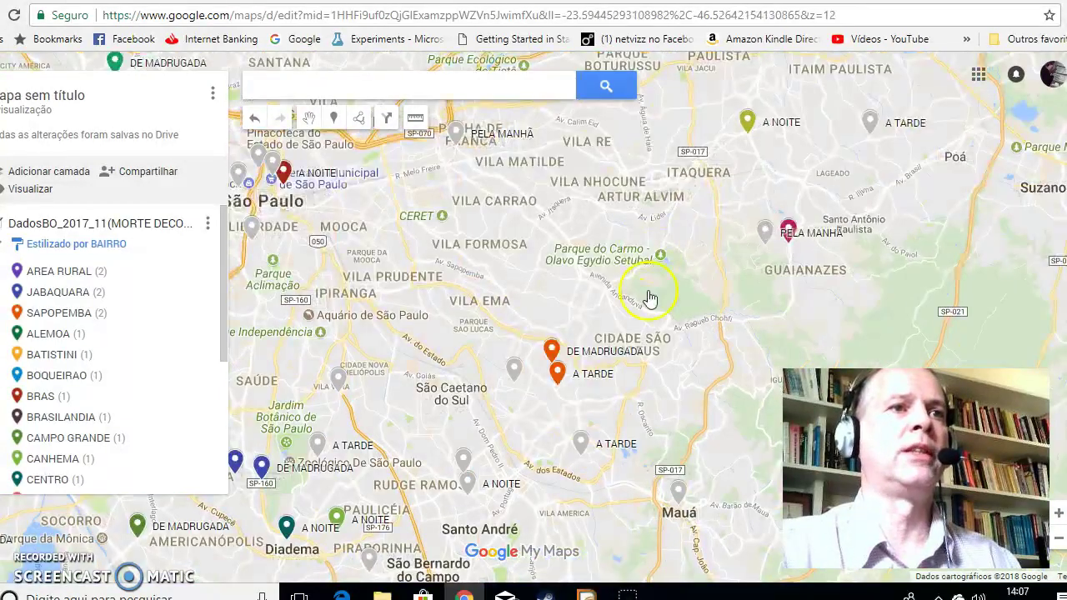
drag(648, 298, 714, 205)
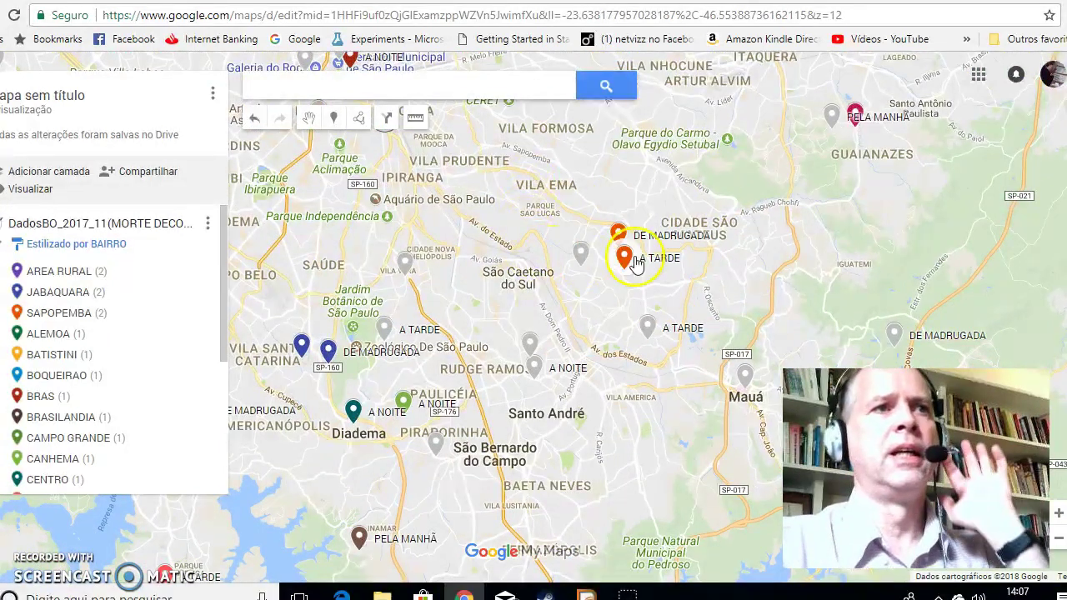
Draw a closed four-sided shape of about 18.8 km² around the Sapopemba markers east of São Caetano do Sul.
click(364, 120)
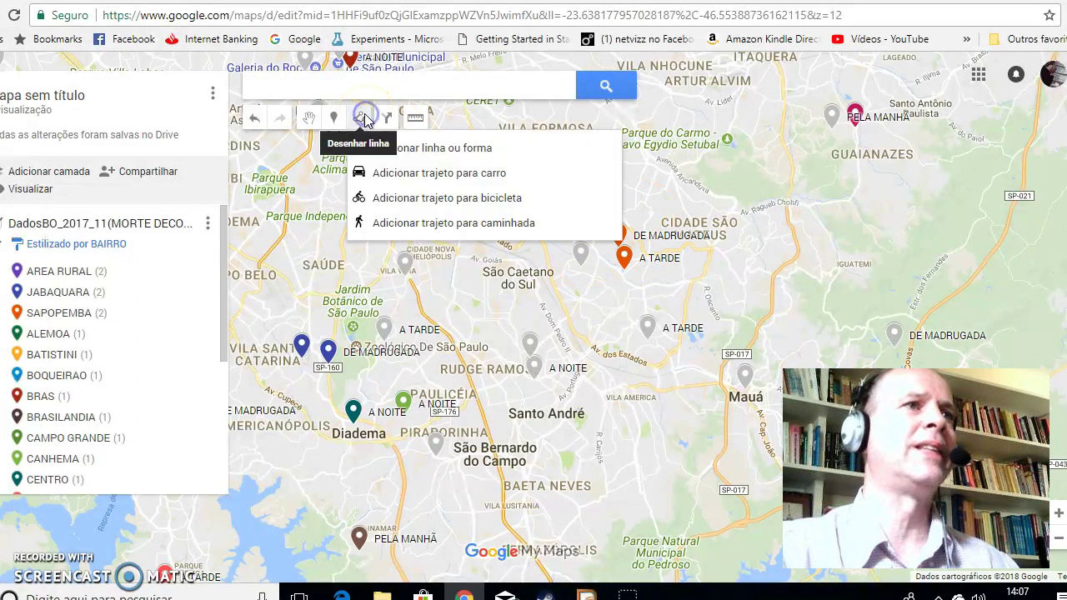
click(440, 153)
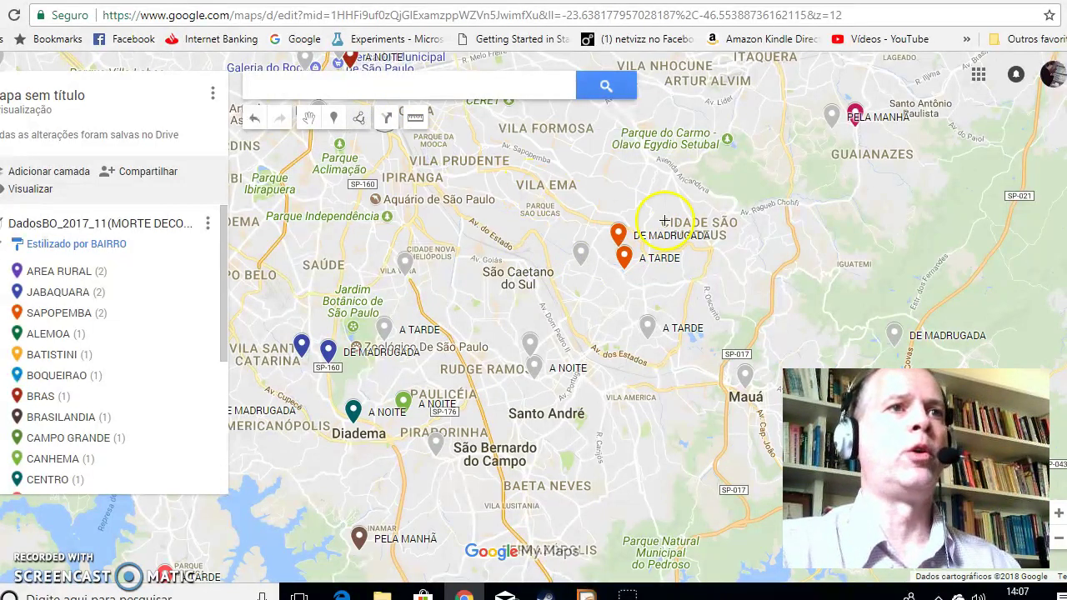
click(620, 206)
click(544, 253)
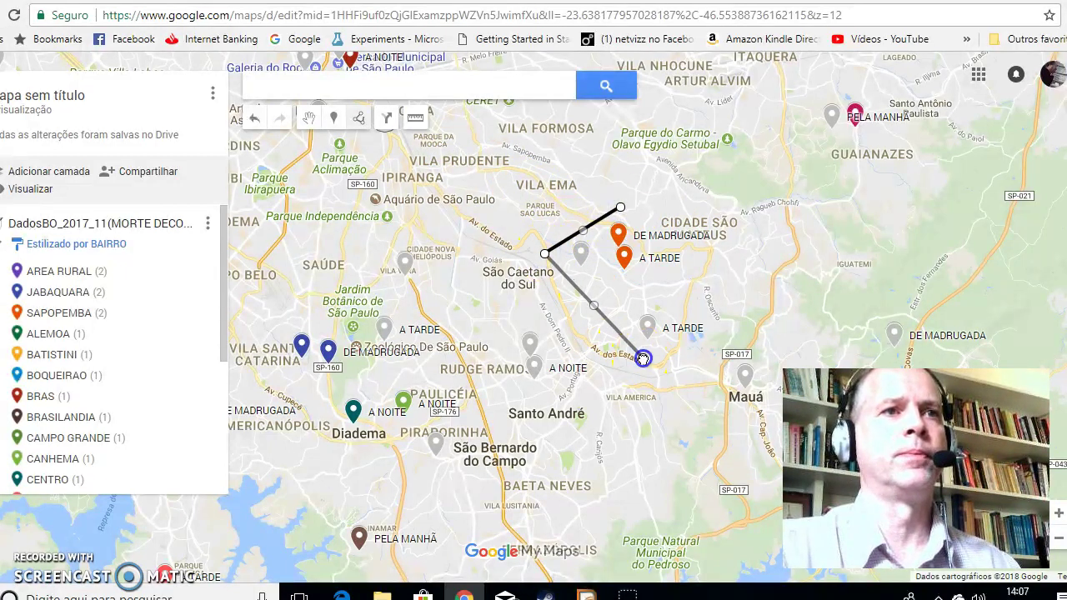
click(643, 358)
click(695, 317)
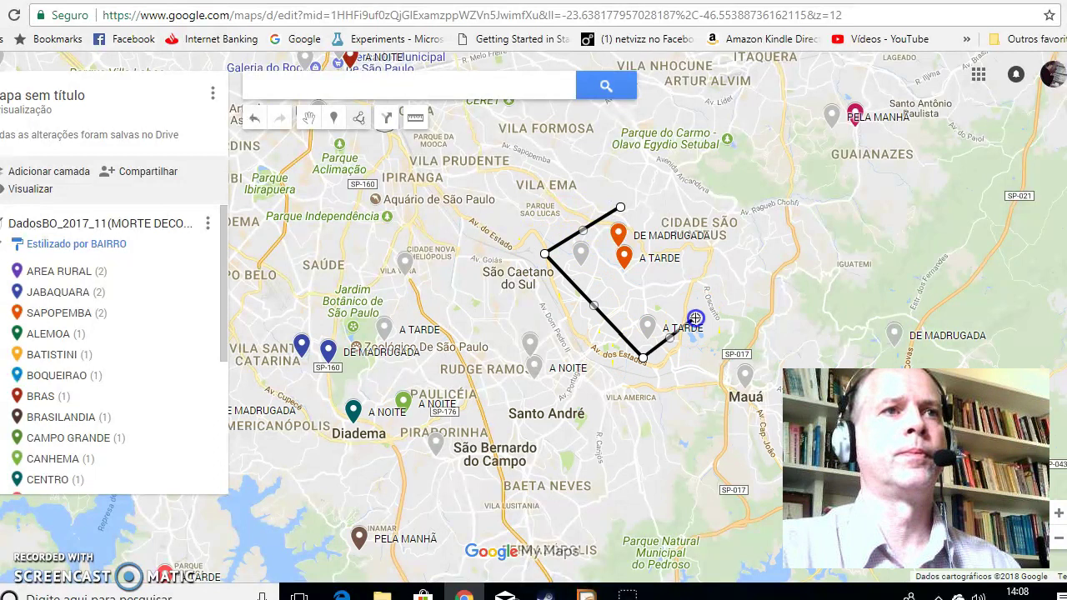
click(620, 208)
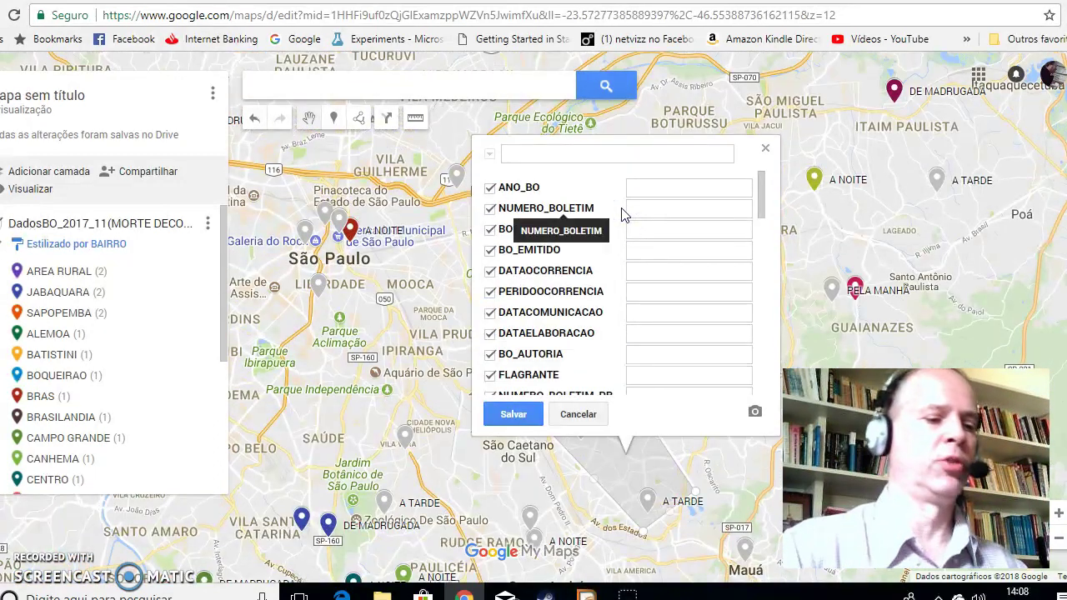
Enter "perimetro 1" as the new shape's title, save it and close its details.
text(perimetro 1)
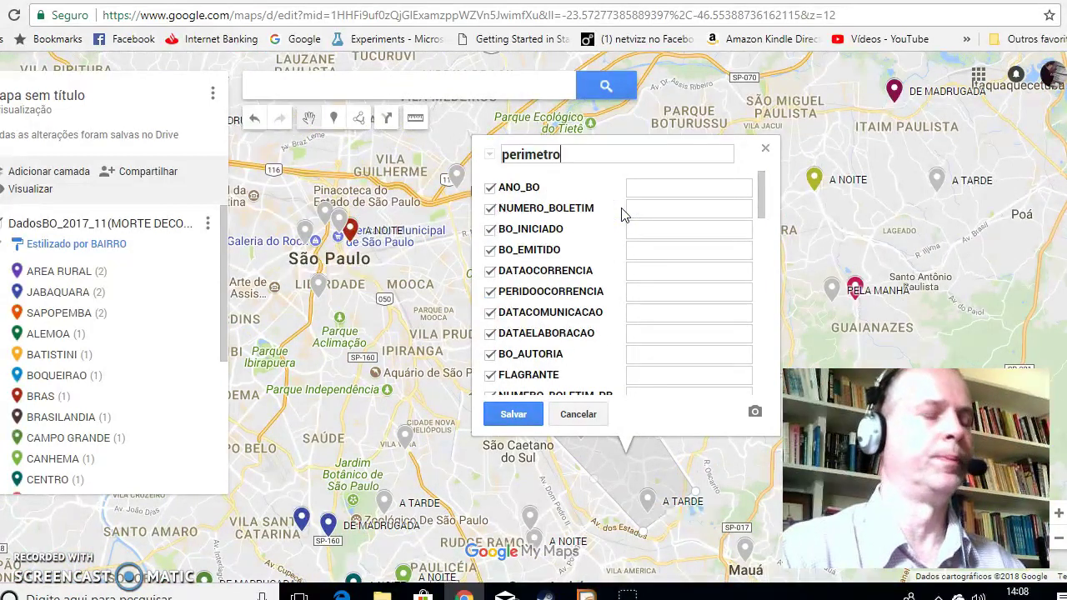
click(512, 417)
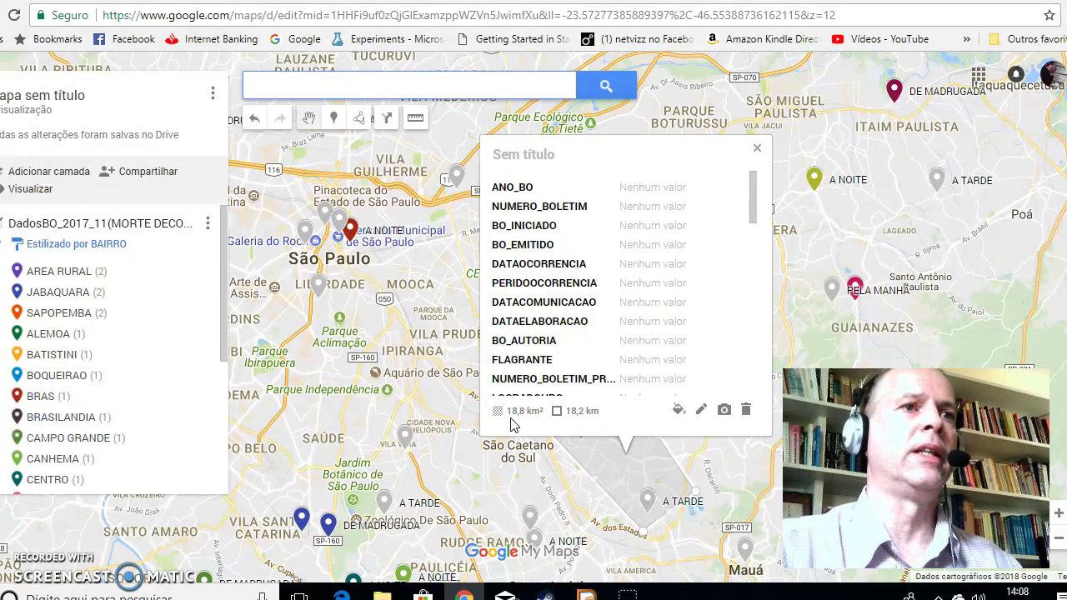
click(756, 147)
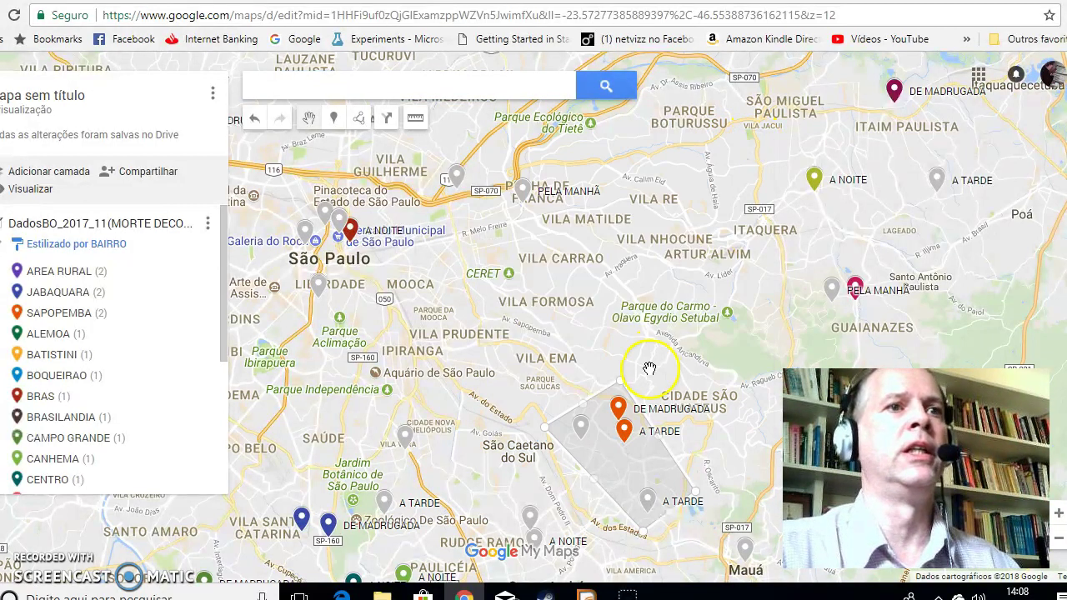
Recolour the four-sided shape and its Outros/Sem valor category dark orange.
drag(647, 364, 625, 252)
scroll(614, 346, up, 1)
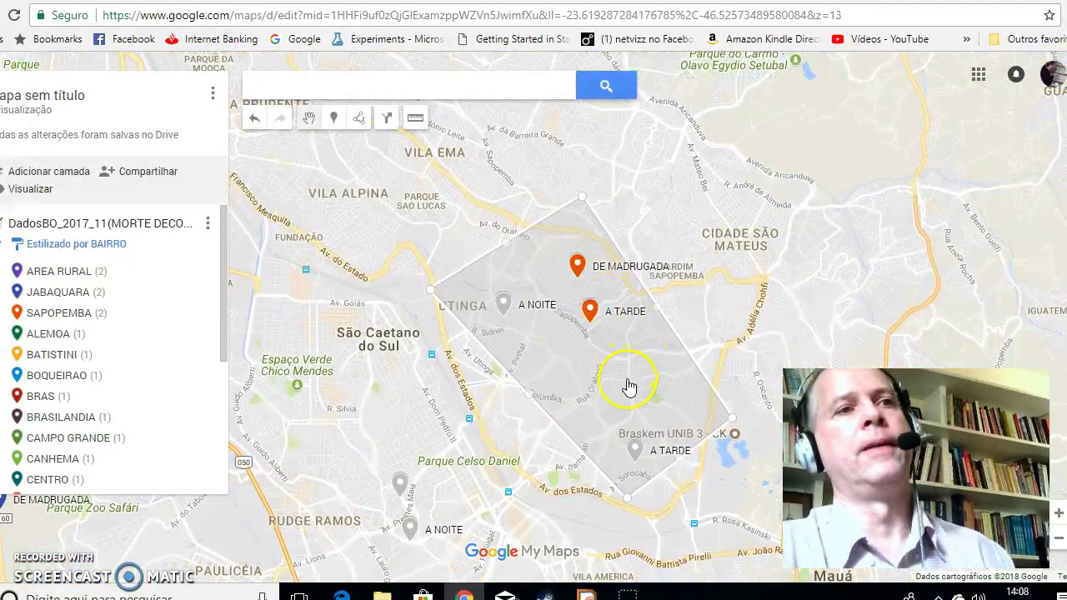
right_click(568, 377)
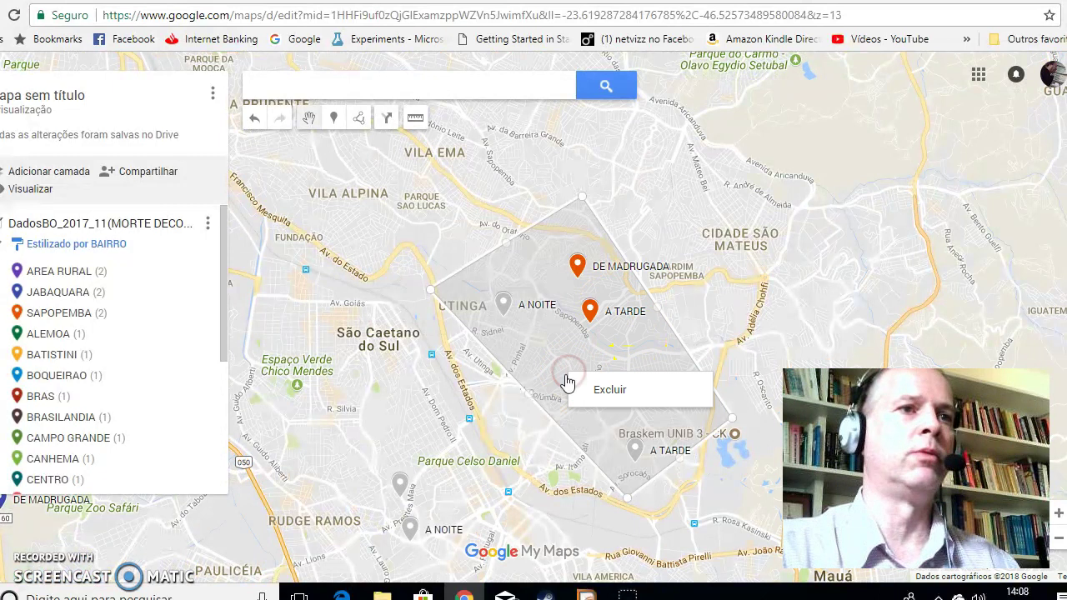
click(566, 376)
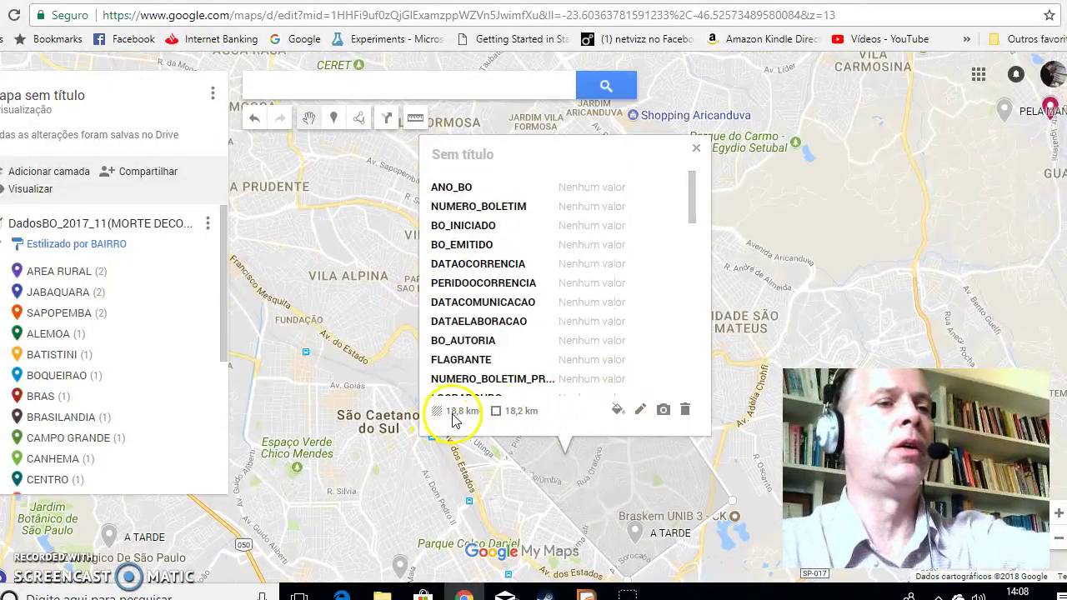
click(617, 409)
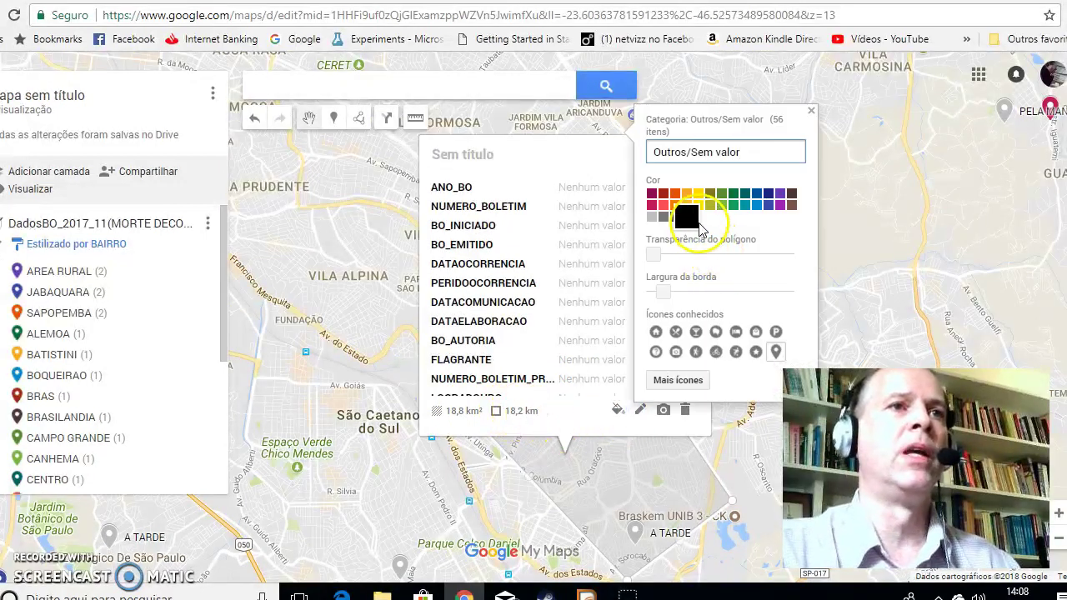
click(675, 194)
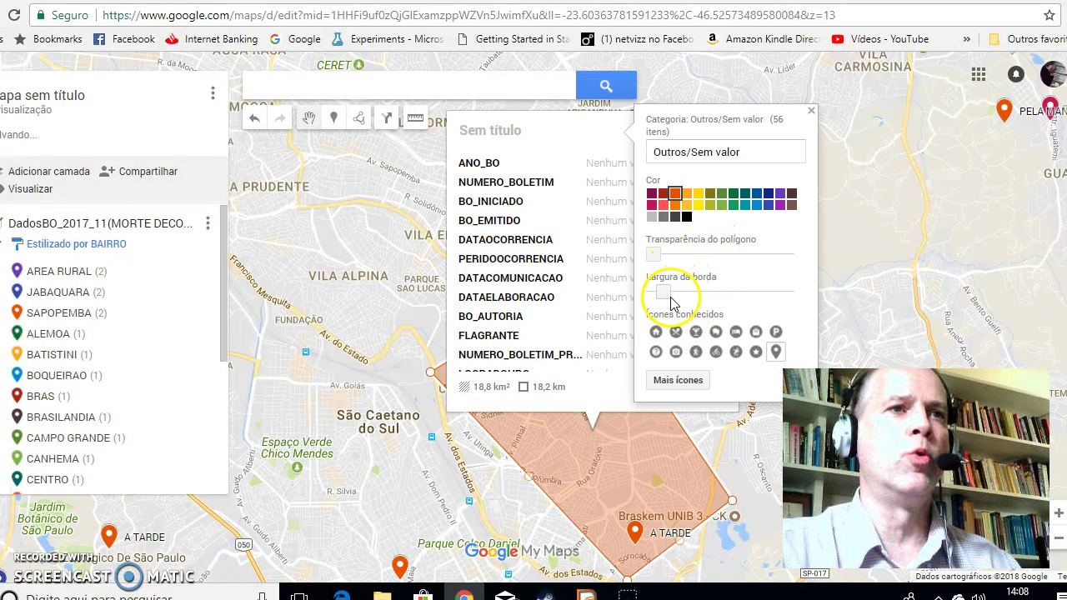
Thicken the shape's border to about half the maximum width and make its fill more opaque.
click(672, 293)
drag(709, 292, 719, 291)
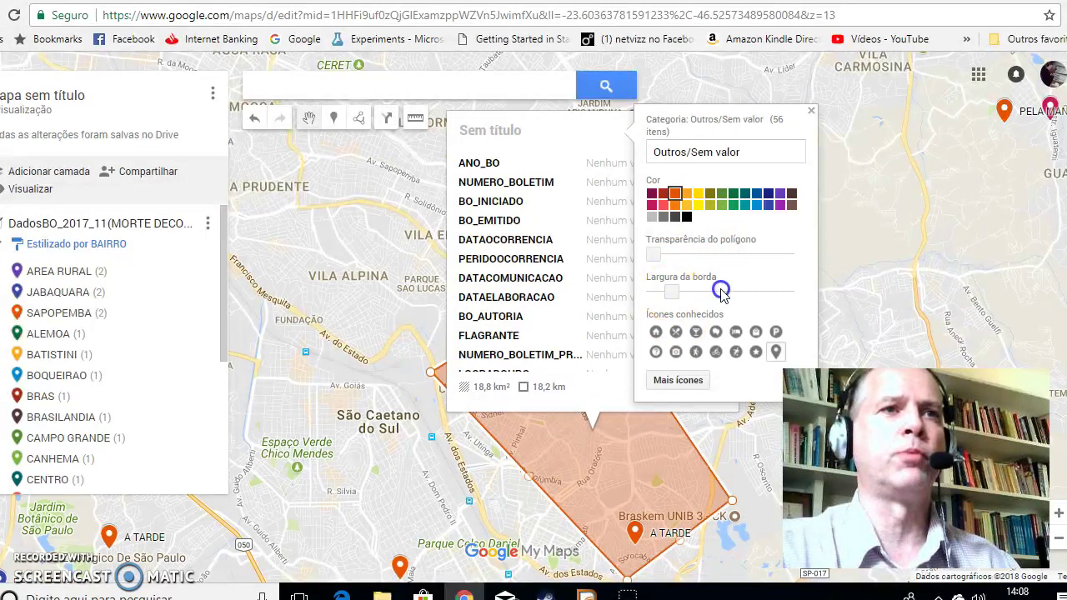
click(686, 295)
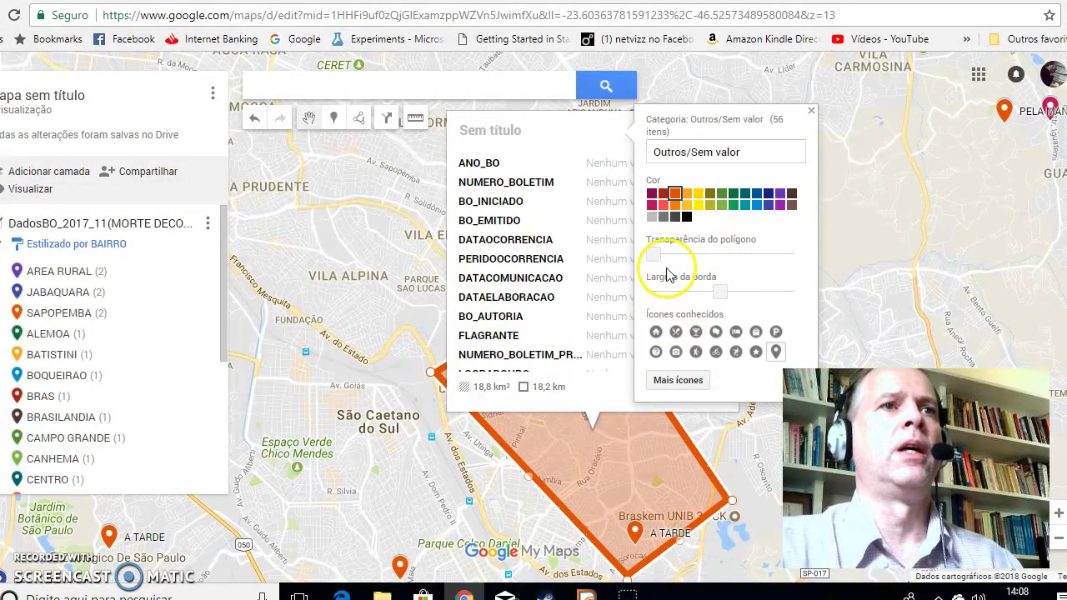
click(704, 253)
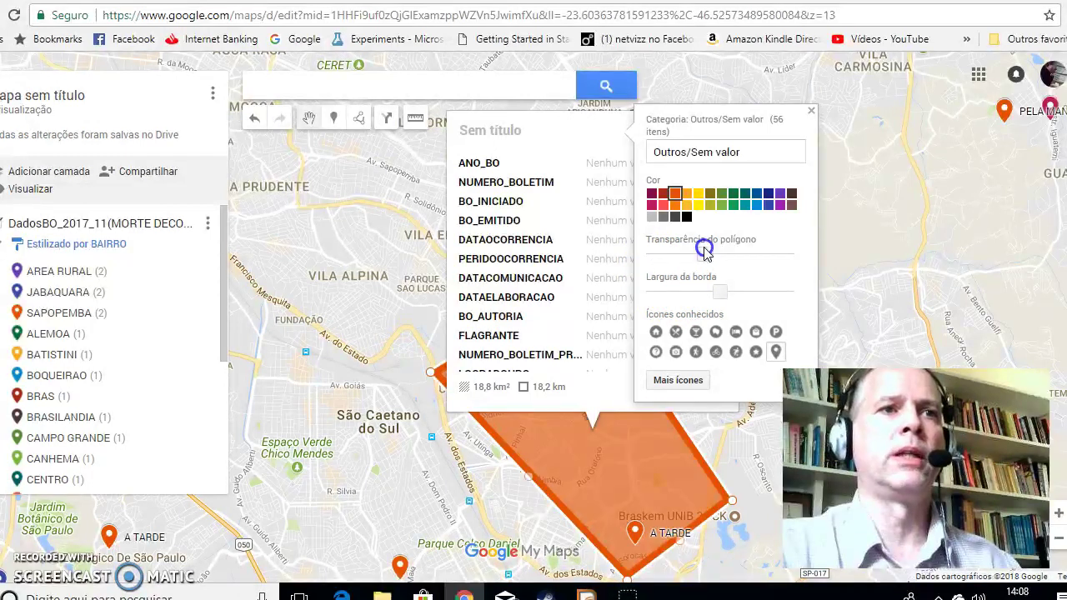
click(812, 111)
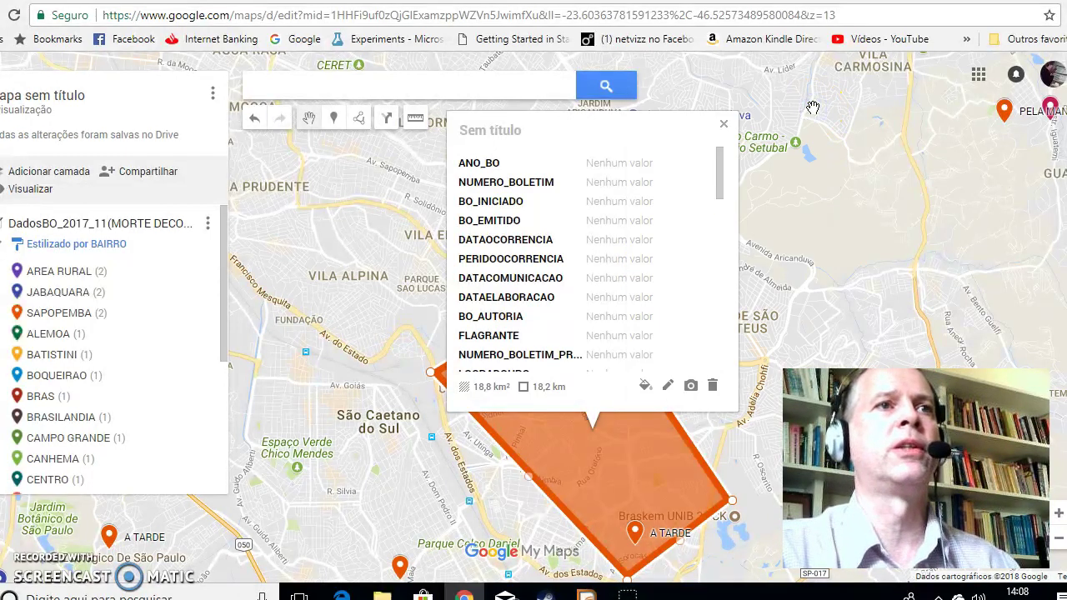
click(723, 124)
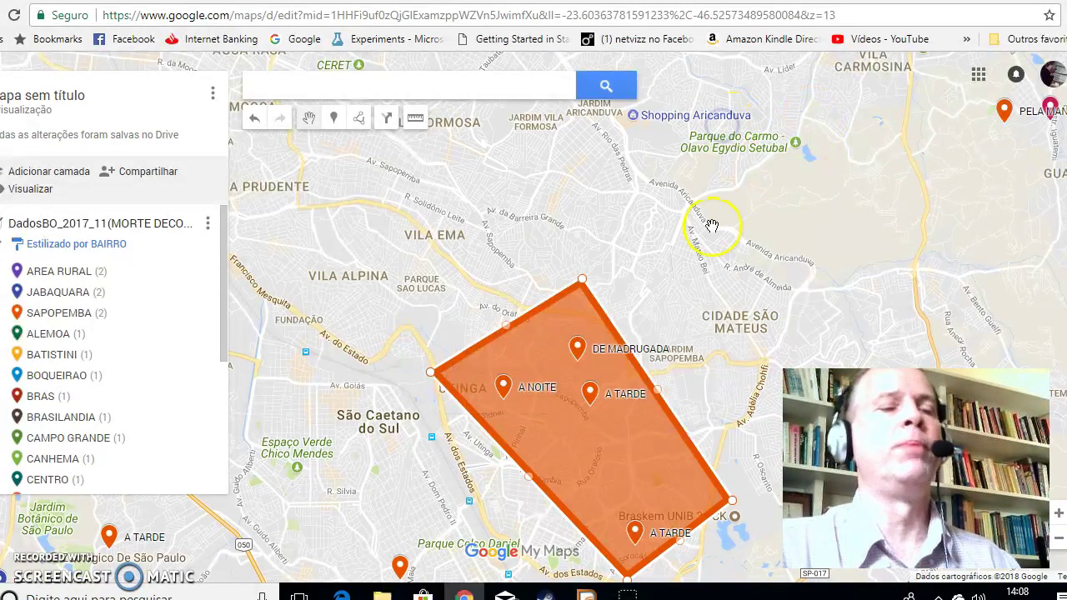
Add a driving route of about 28 km around the orange shape, starting and ending at its Utinga corner via points near the other three corners.
drag(693, 276, 700, 180)
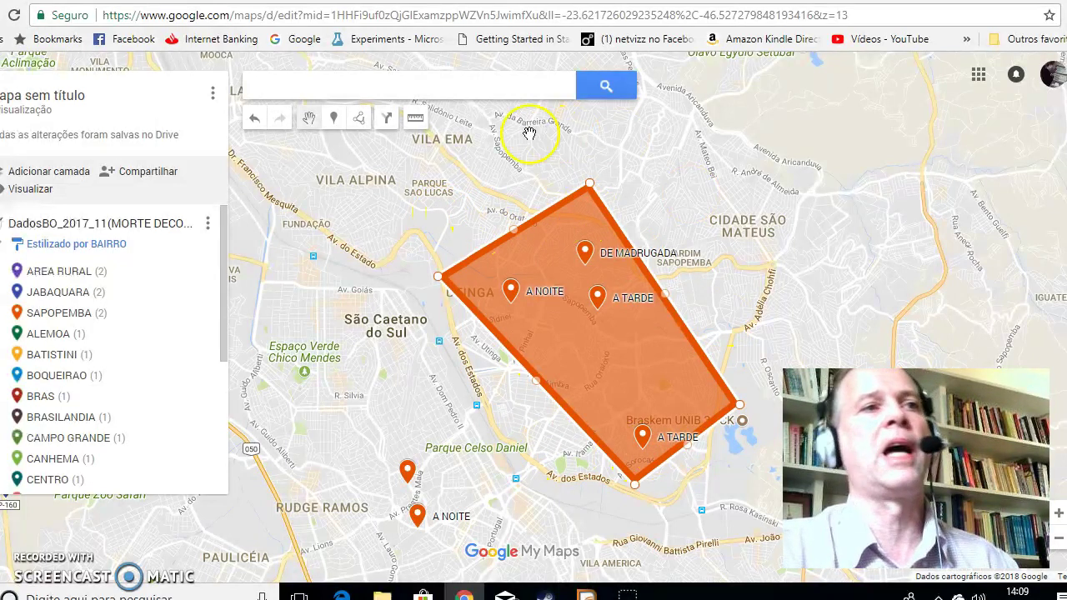
click(359, 119)
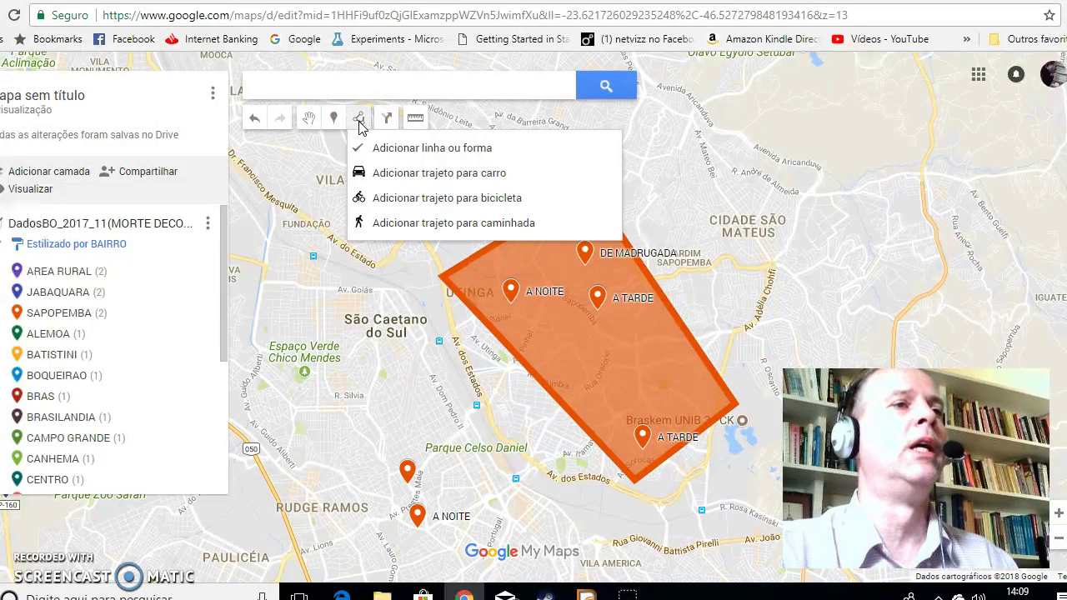
click(382, 175)
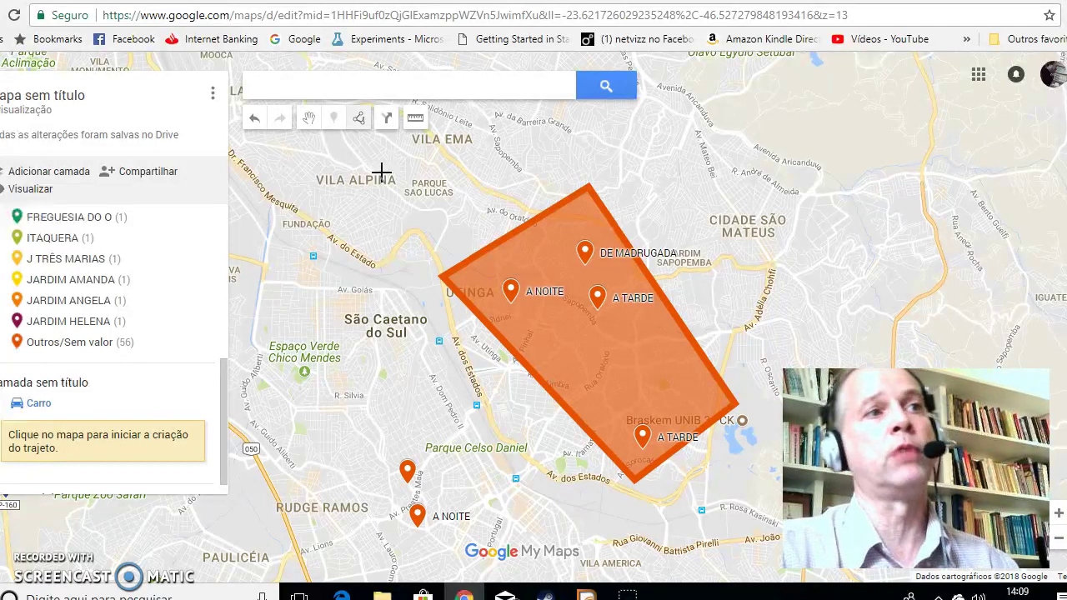
click(463, 280)
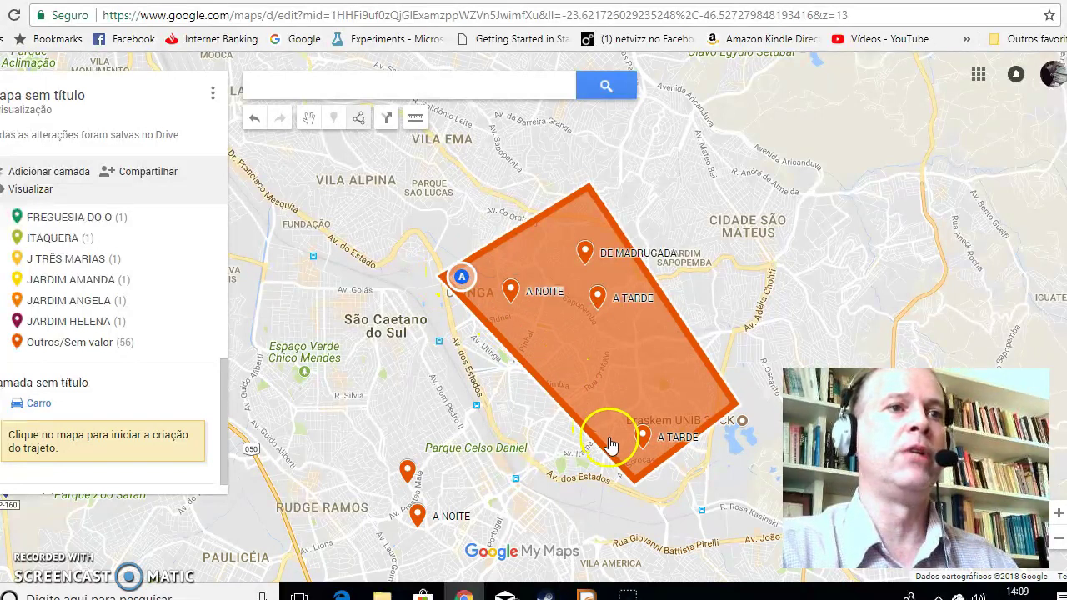
click(643, 493)
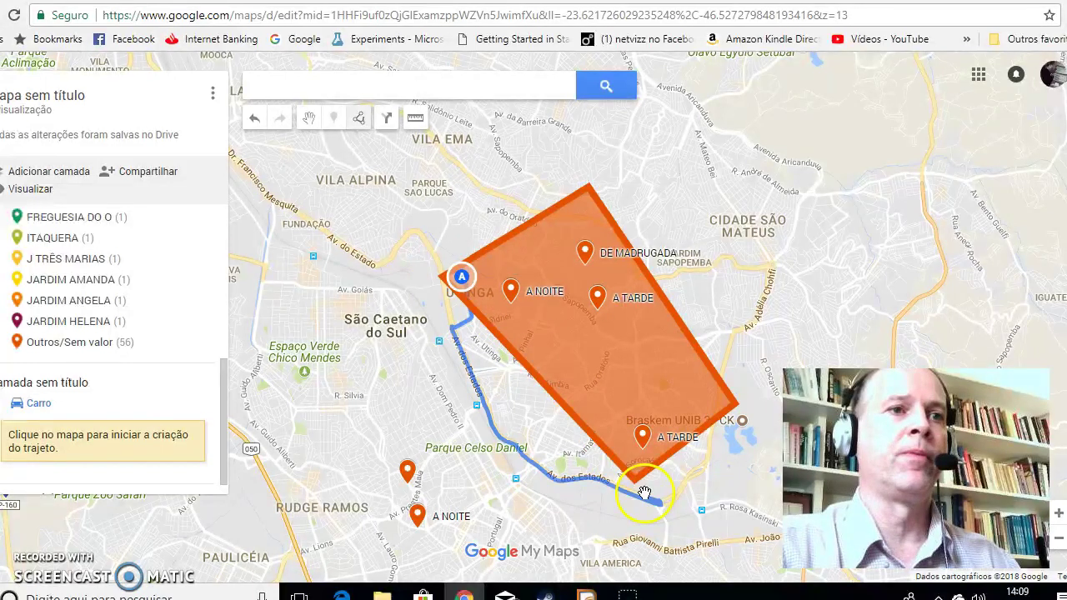
click(754, 396)
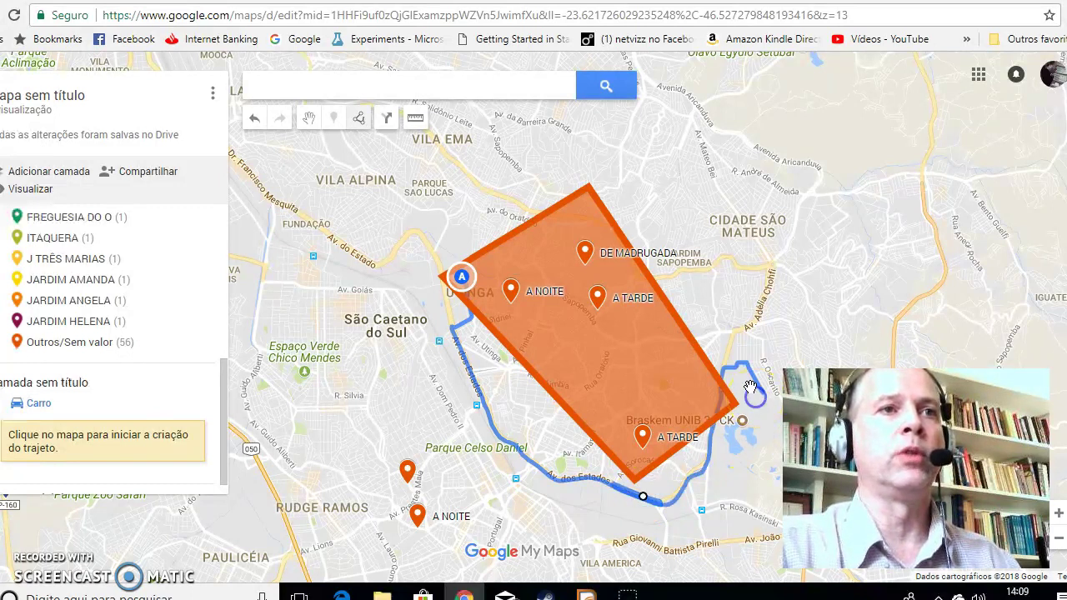
click(612, 185)
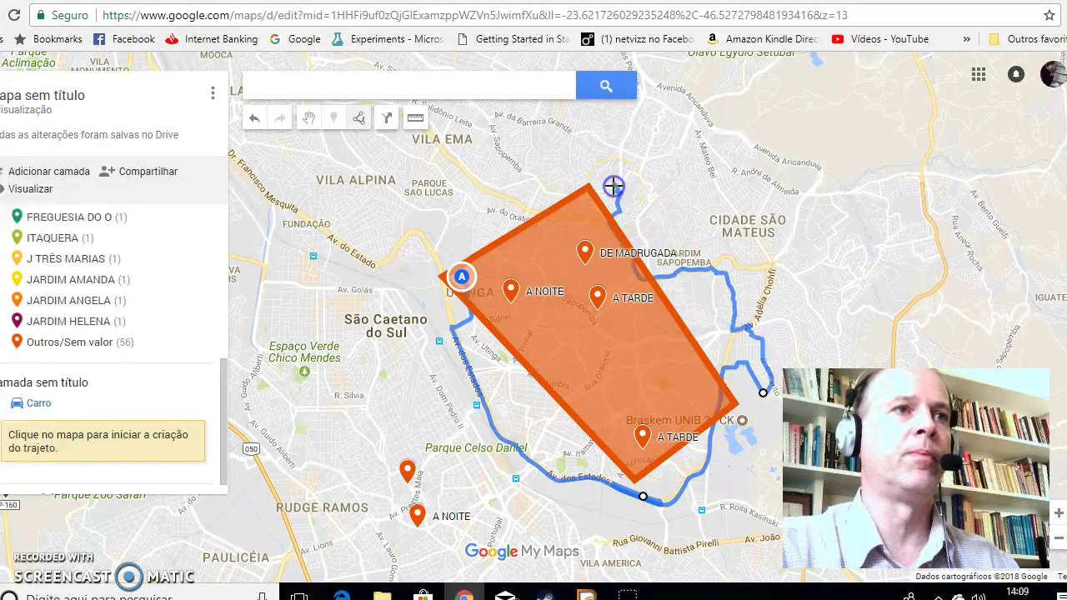
click(463, 275)
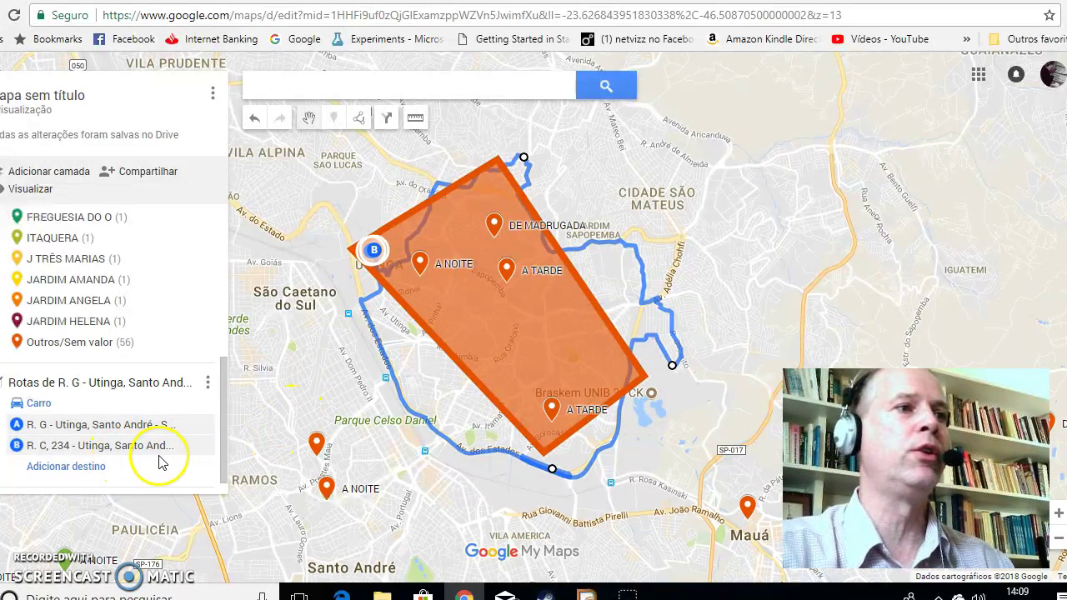
Review the detailed turn-by-turn directions of the driving route layer from R. G in Utinga, then close them.
click(207, 383)
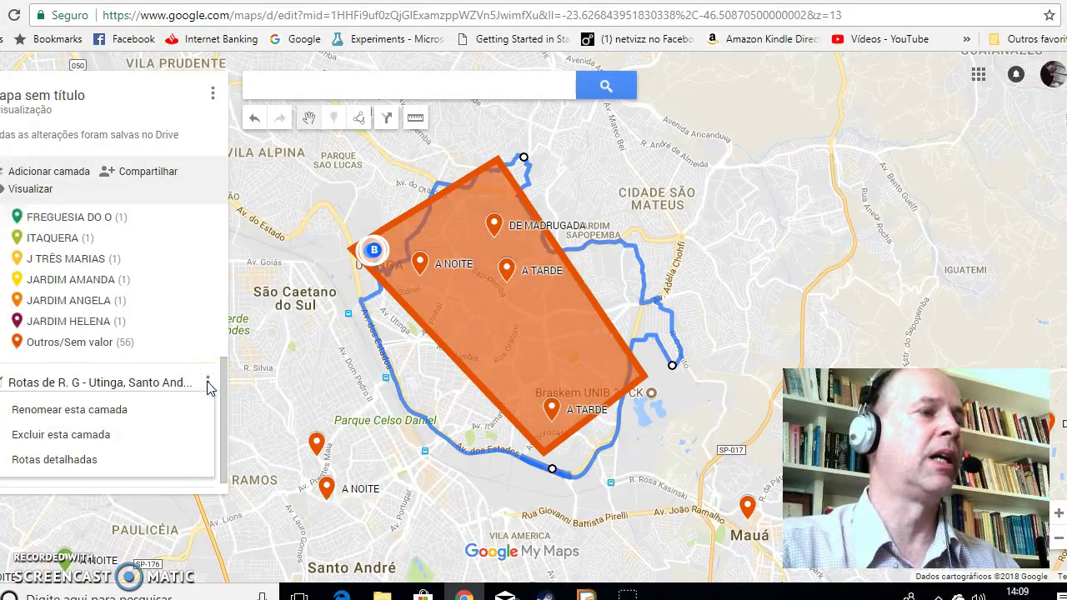
click(92, 458)
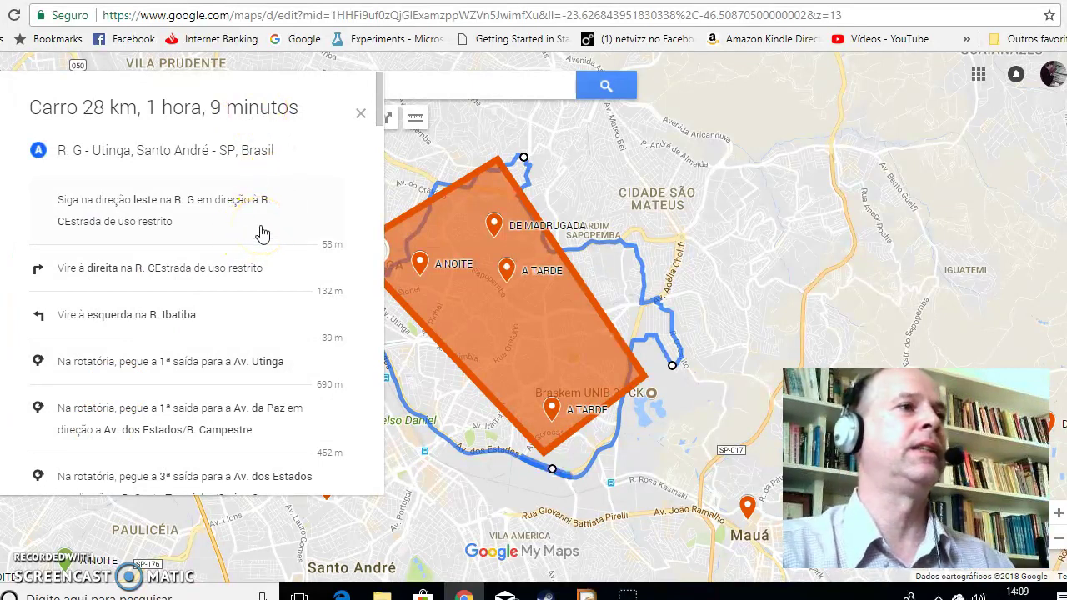
scroll(263, 238, down, 1)
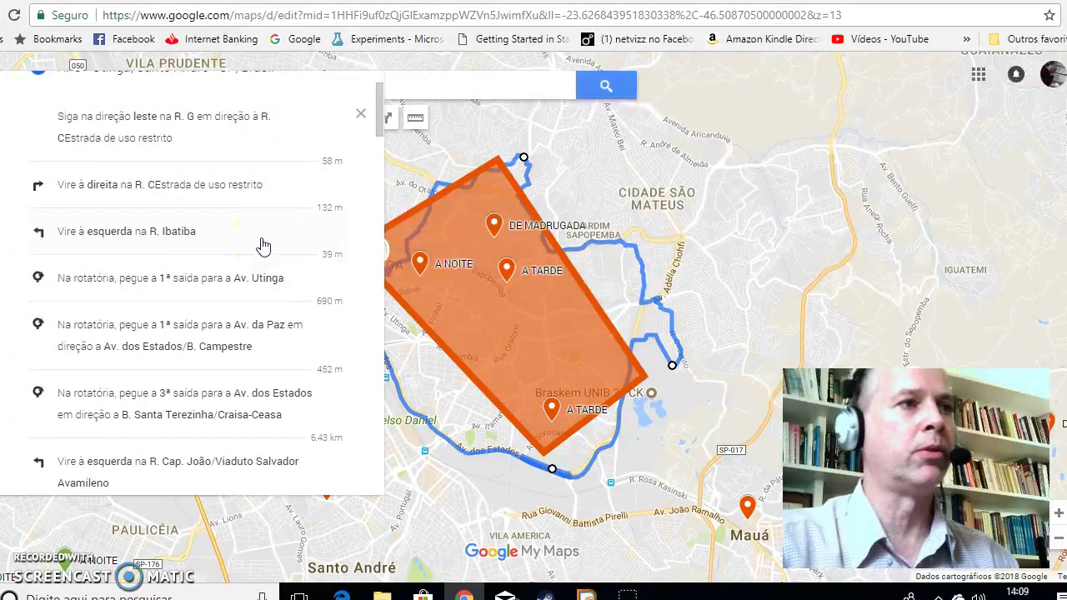
scroll(262, 246, down, 2)
scroll(262, 246, down, 1)
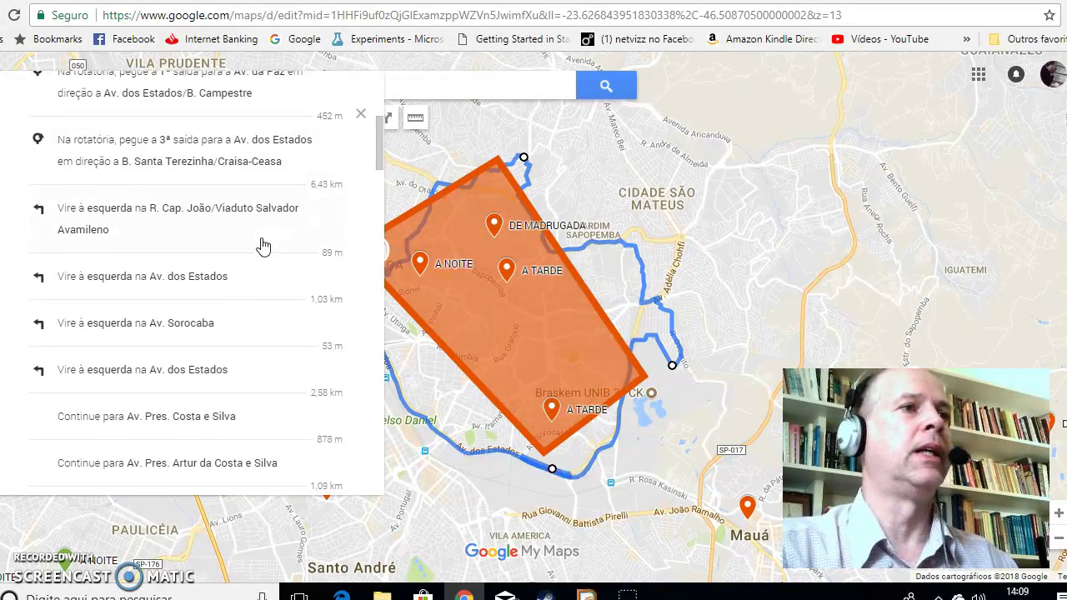
scroll(262, 246, down, 3)
scroll(262, 250, down, 2)
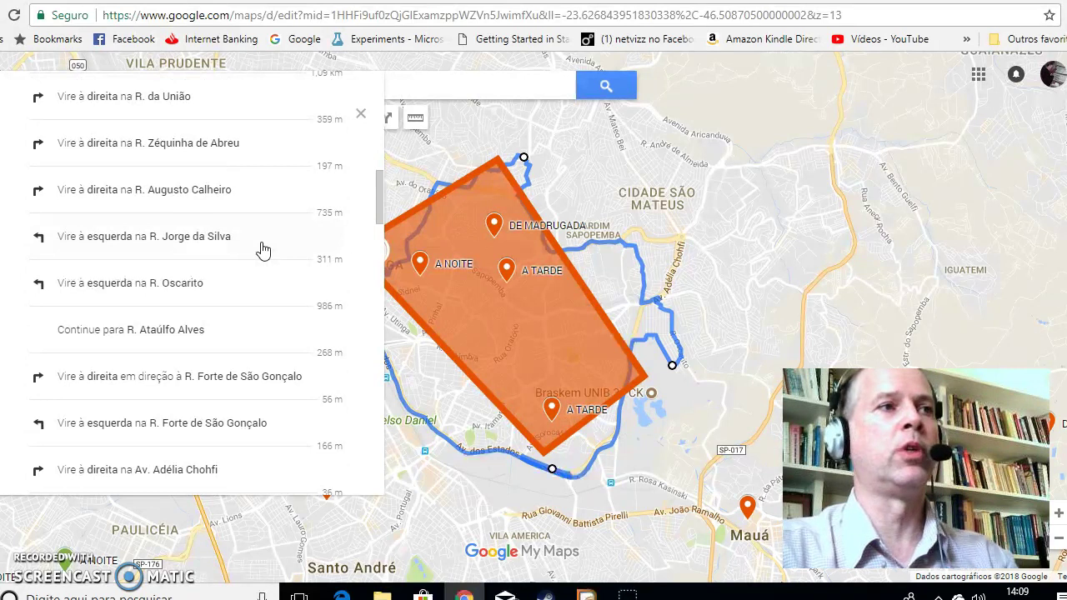
scroll(263, 250, down, 4)
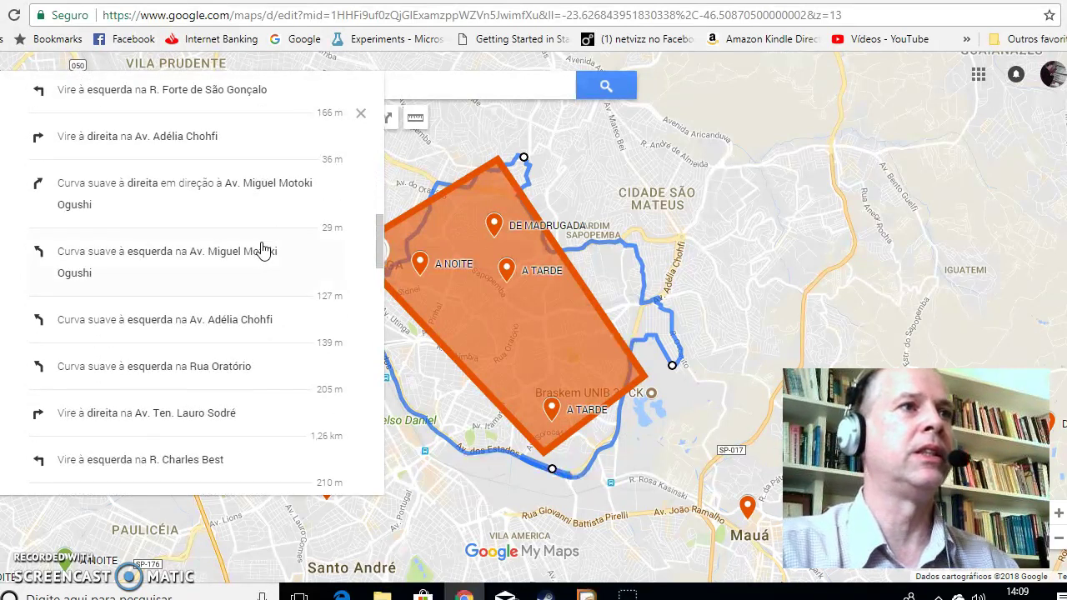
click(361, 115)
Add a new empty layer to the map below the driving route layer.
drag(494, 135, 803, 90)
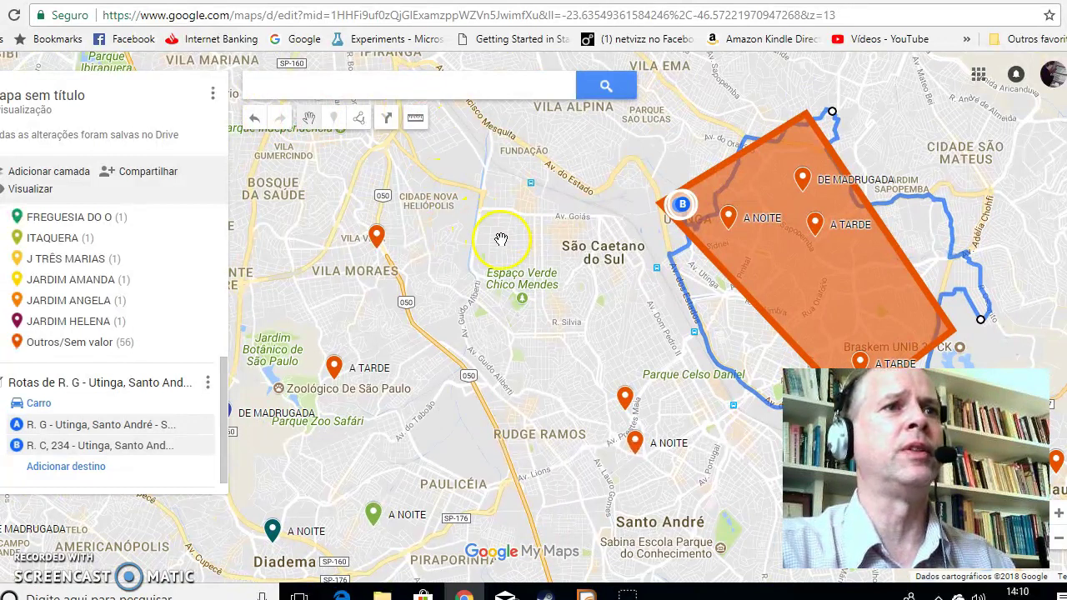
scroll(500, 239, down, 1)
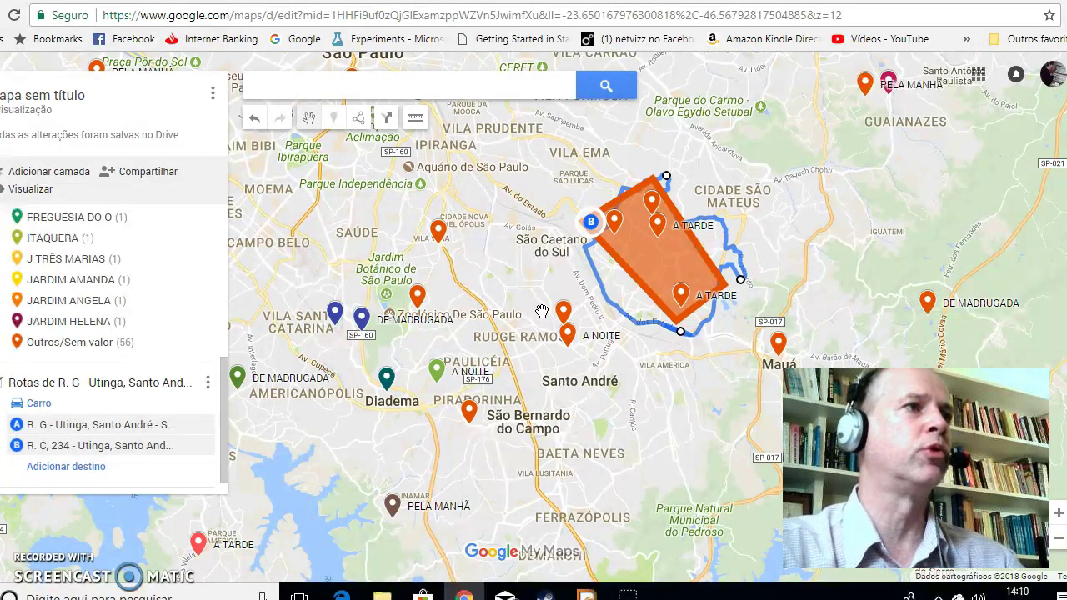
click(65, 173)
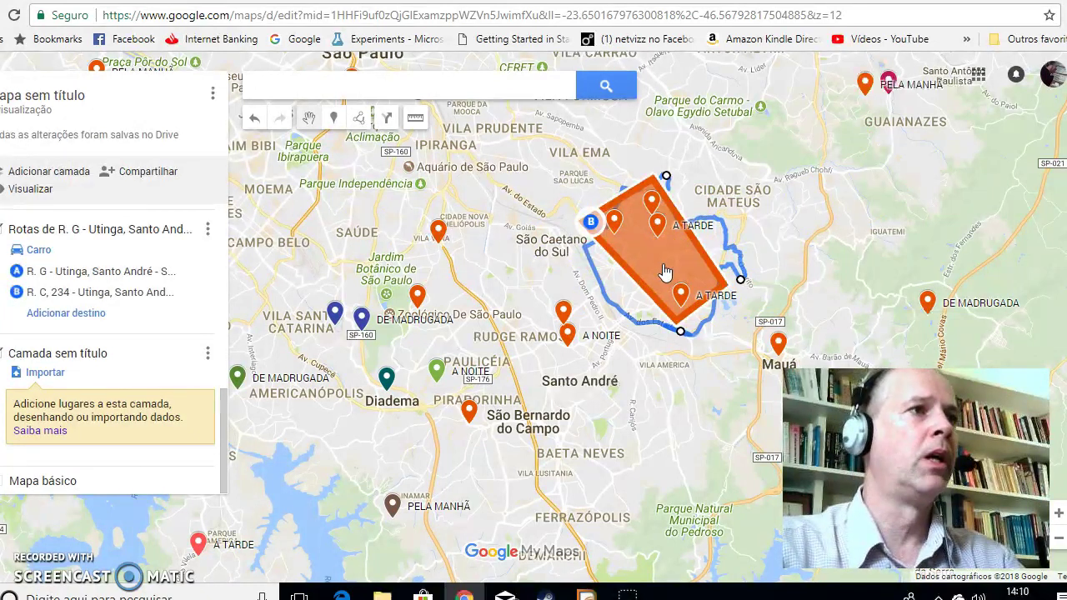
Check the help article on adding places and import the file setores kml.kml from the circuito folder into the new empty layer.
click(32, 432)
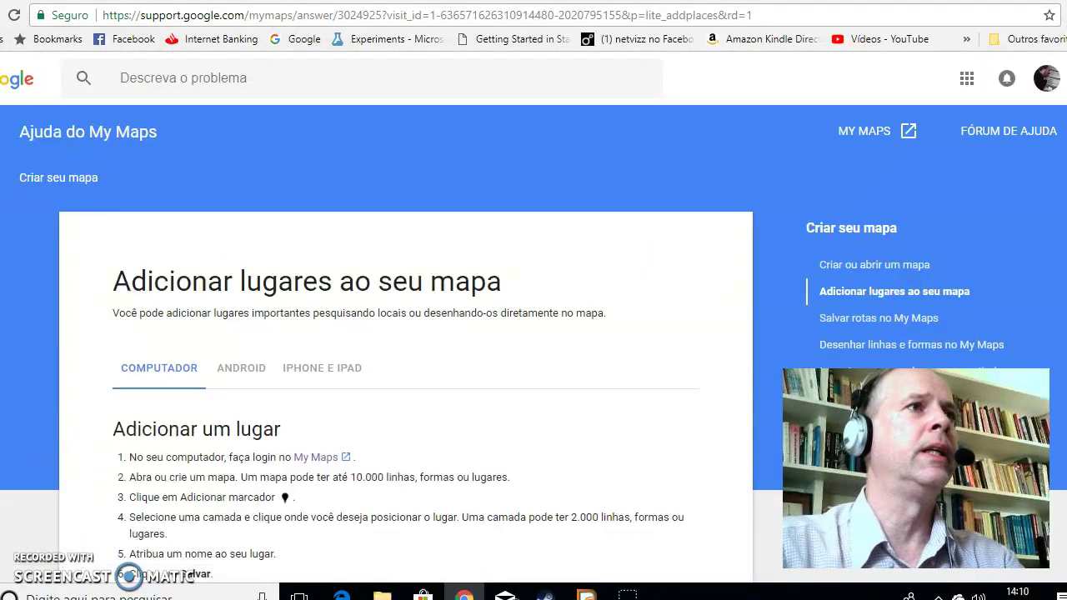
key(ctrl+w)
click(52, 374)
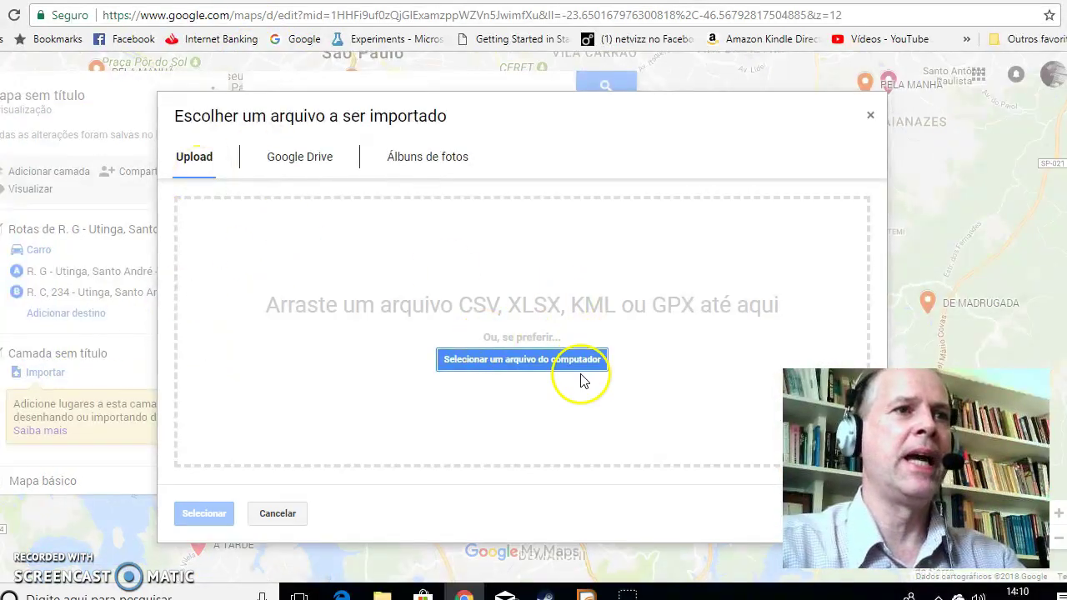
click(540, 360)
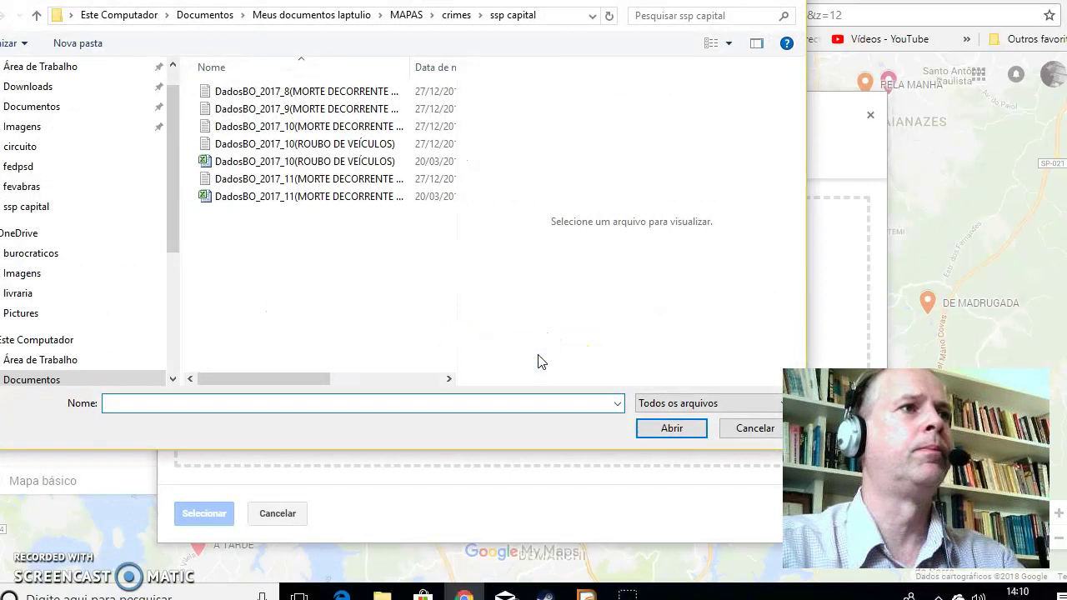
click(92, 147)
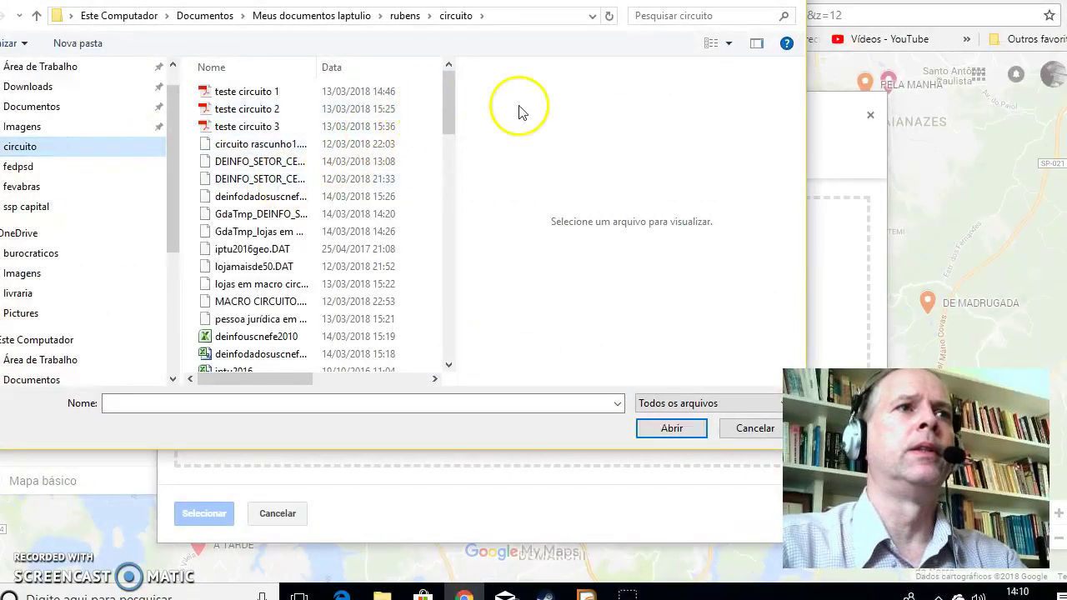
drag(452, 94, 471, 325)
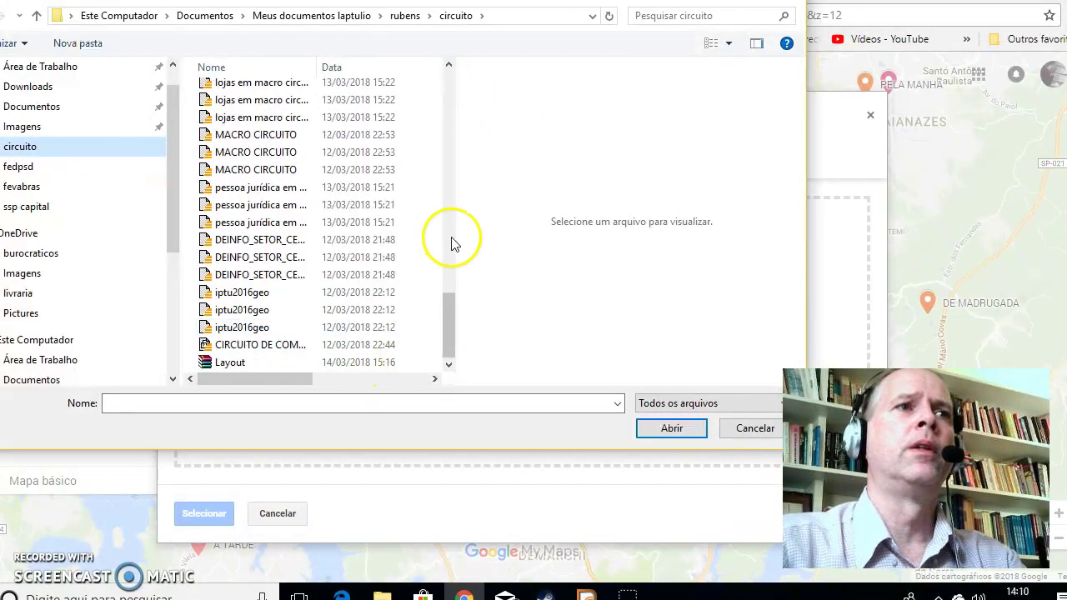
drag(458, 191, 662, 174)
drag(660, 342, 624, 167)
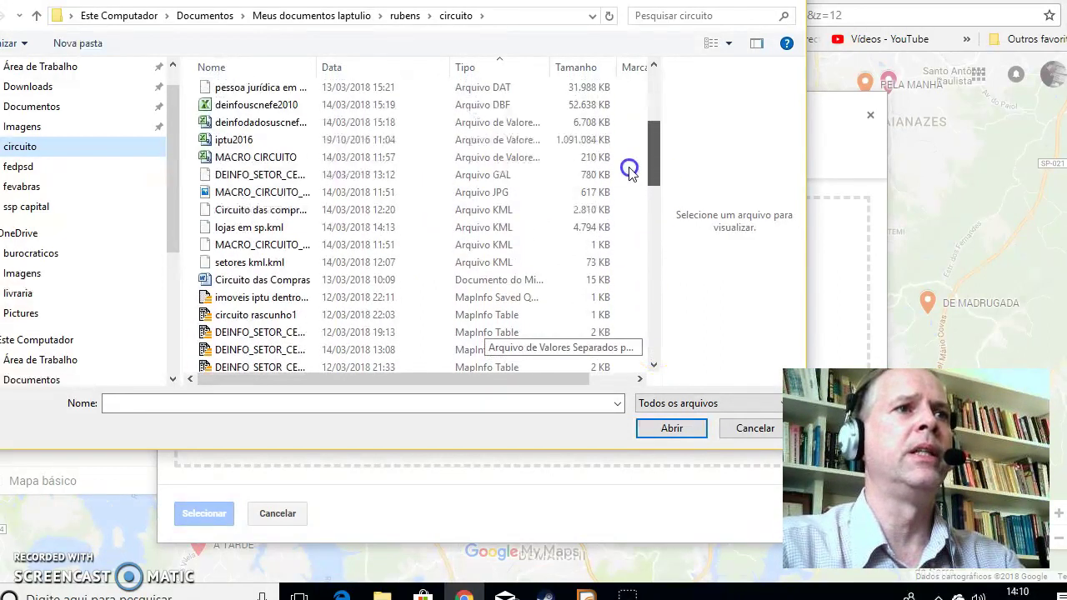
double_click(298, 269)
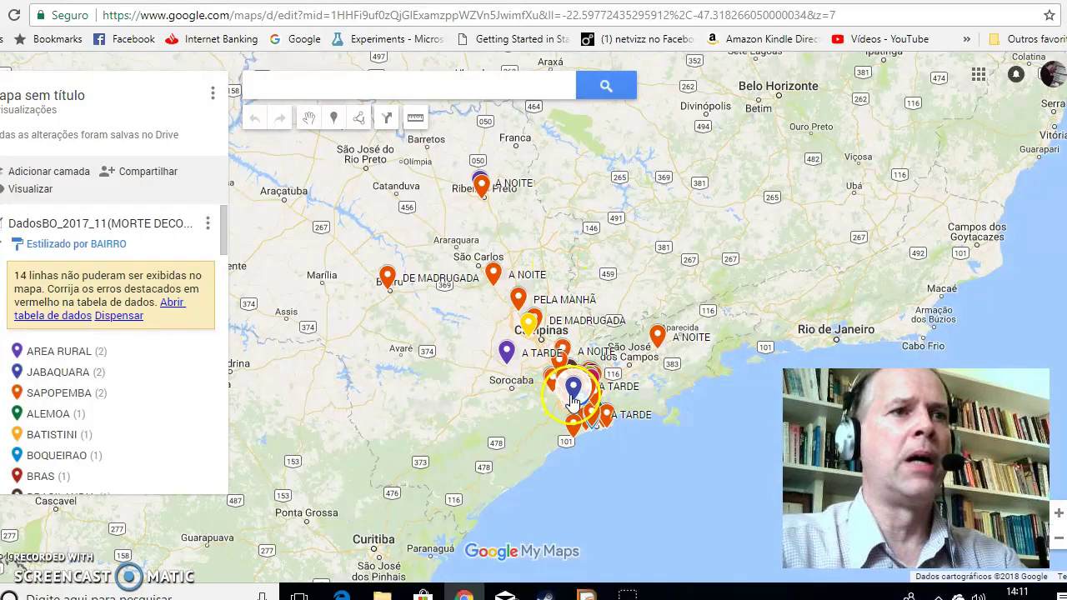
Style the imported circuito_rascunho1 polygons in central São Paulo by the CountOfloja data column.
scroll(573, 400, up, 5)
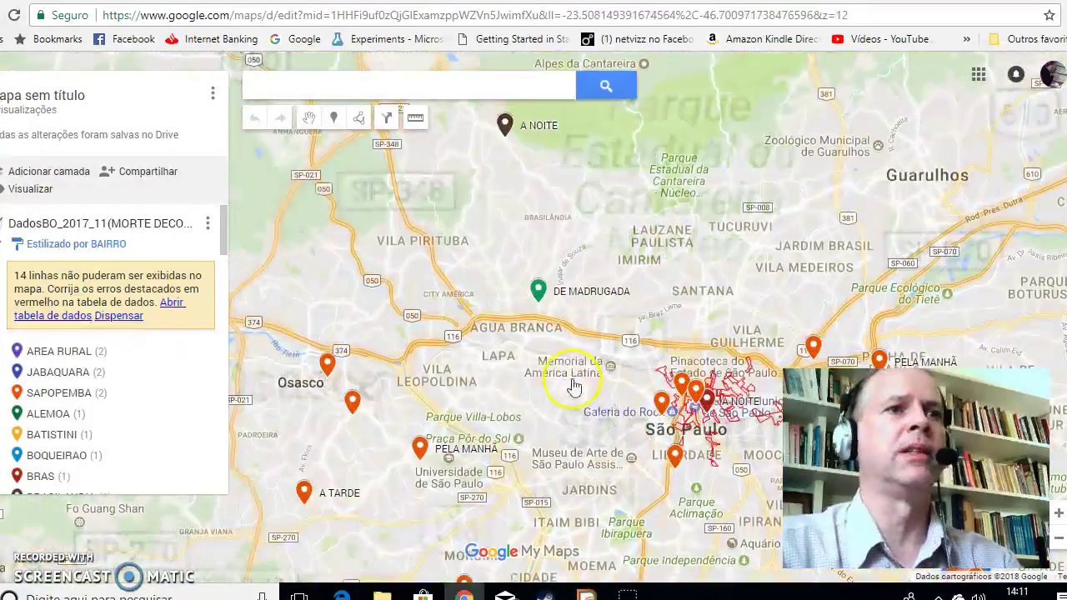
drag(573, 385, 429, 267)
scroll(602, 277, up, 1)
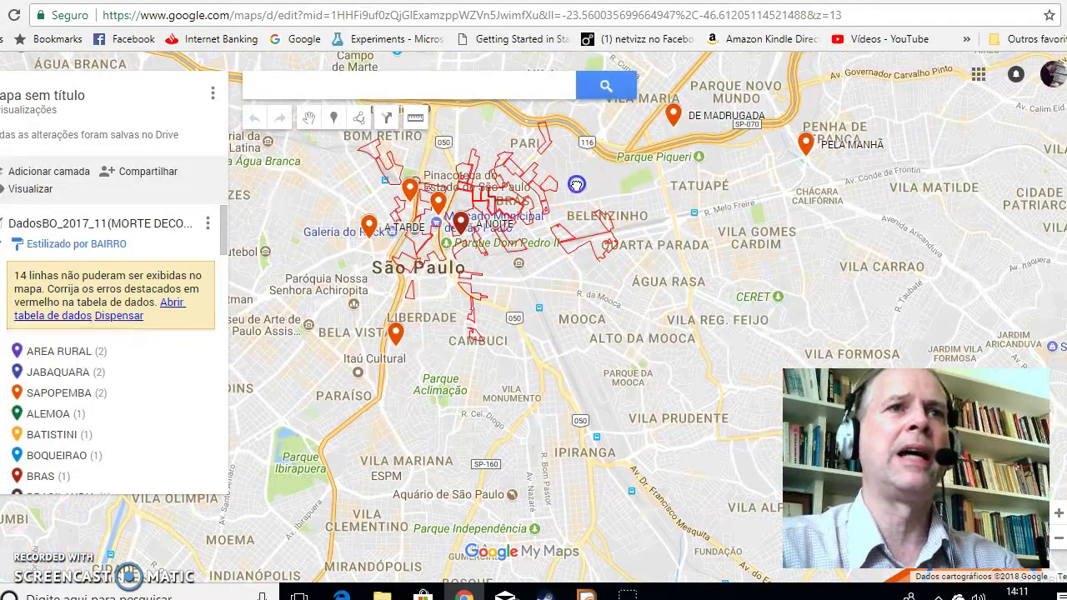
drag(576, 184, 632, 259)
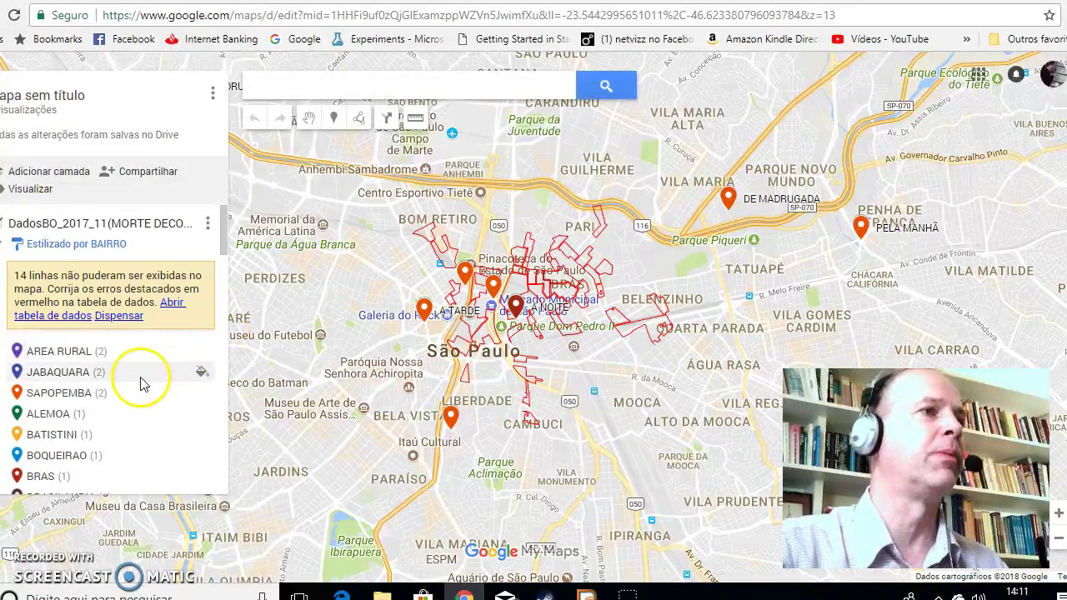
drag(225, 229, 229, 353)
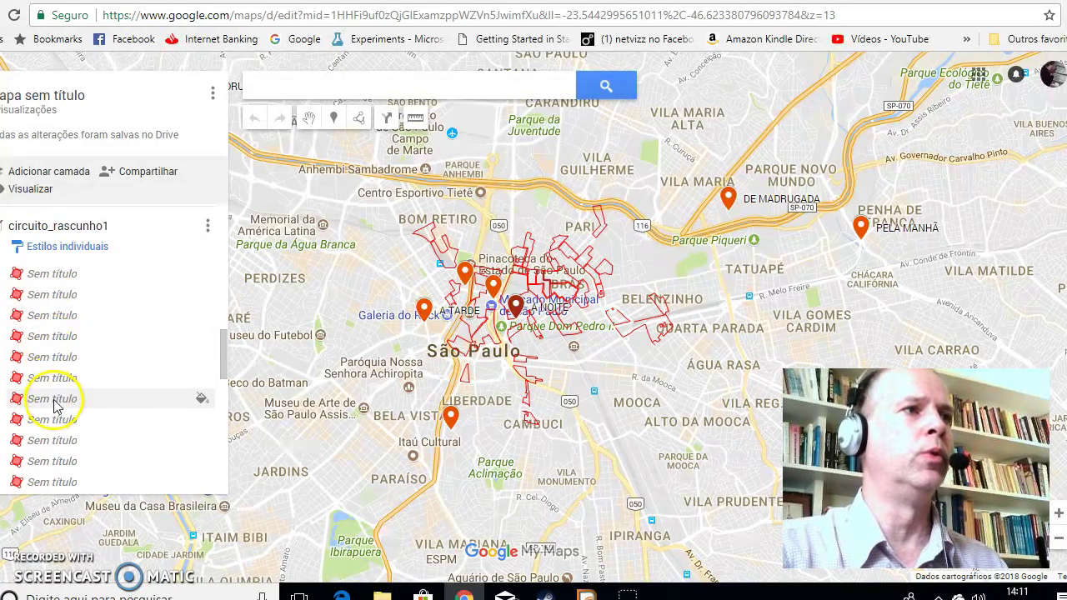
click(81, 254)
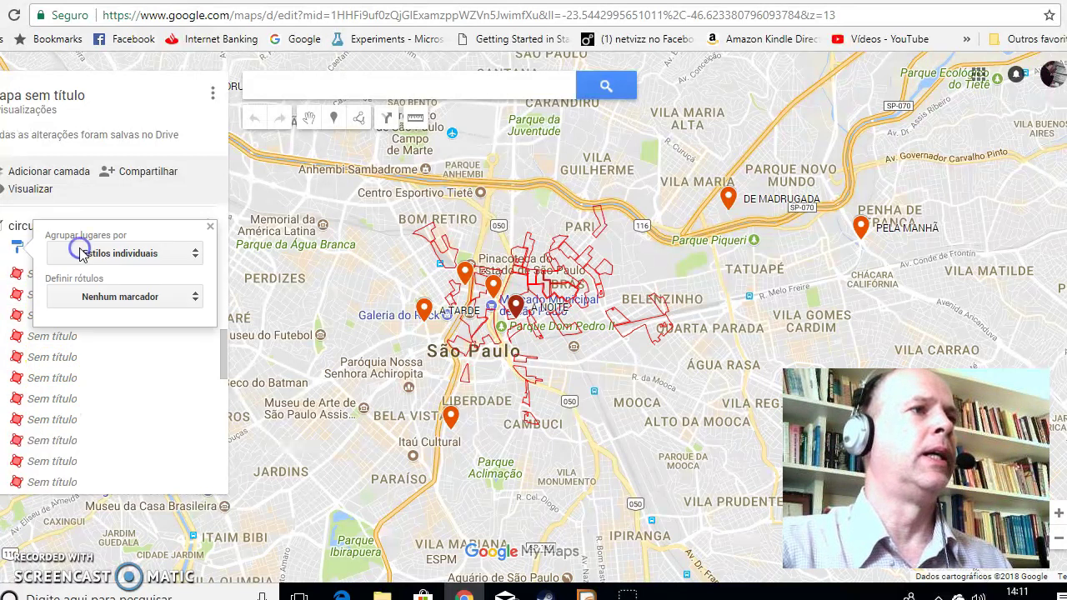
click(88, 260)
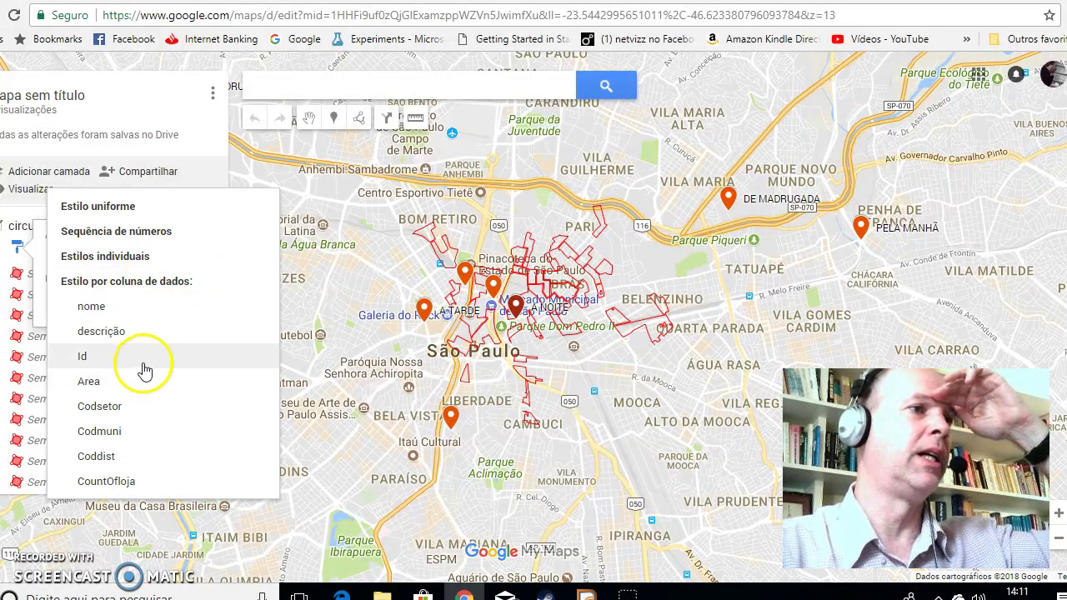
click(146, 487)
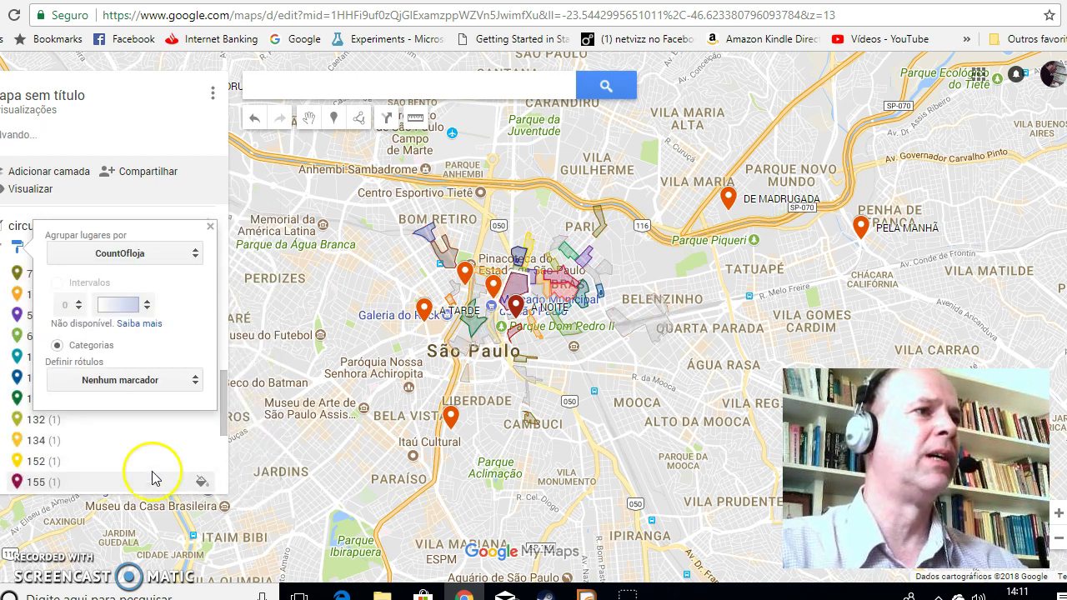
click(211, 227)
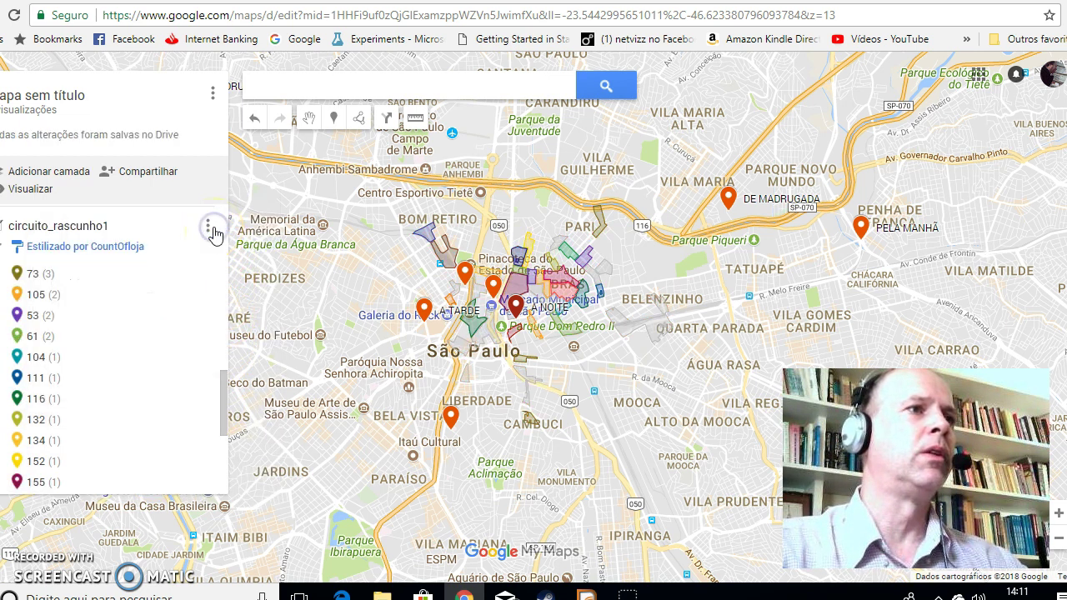
Examine the coloured circuito_rascunho1 polygons and their categories, and compare their location with the markers, orange shape and route across greater São Paulo.
scroll(638, 331, up, 1)
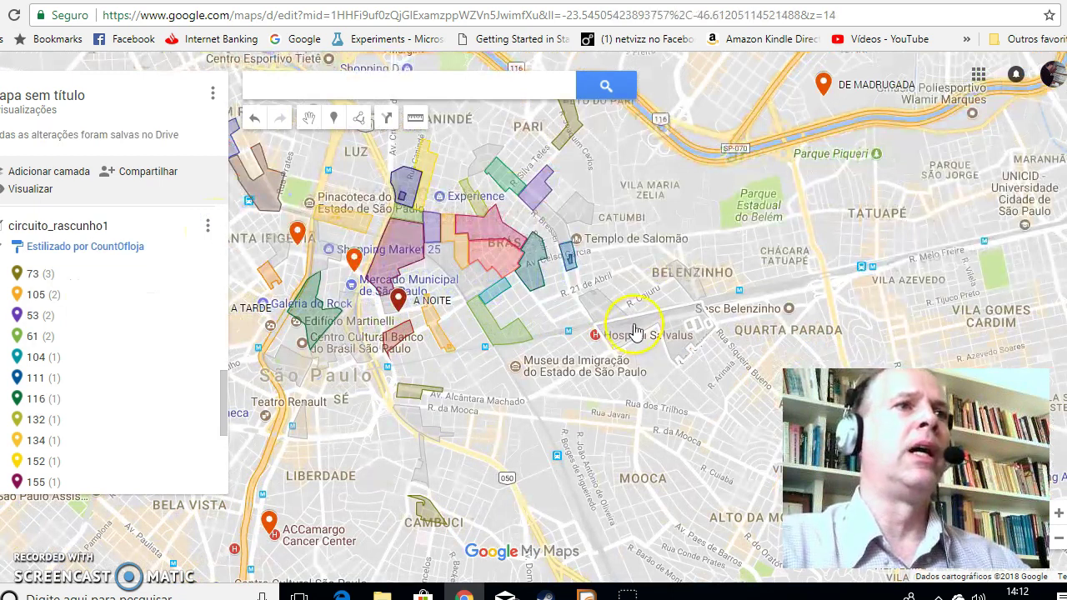
drag(644, 189, 748, 216)
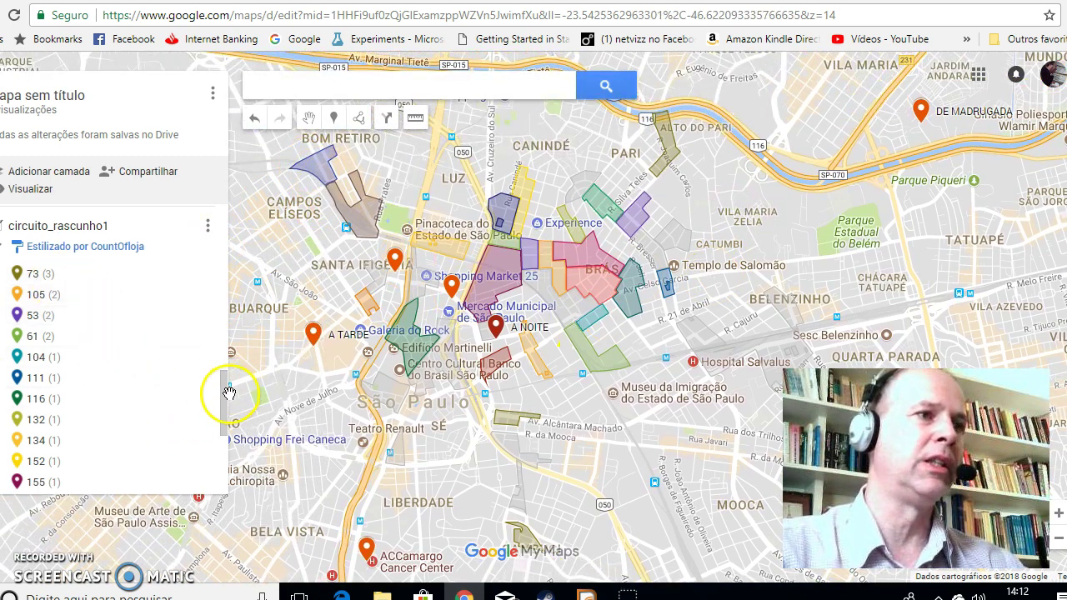
mouse_move(226, 400)
mouse_down()
mouse_move(225, 454)
mouse_move(230, 413)
mouse_move(236, 436)
mouse_move(231, 453)
mouse_move(232, 385)
mouse_up()
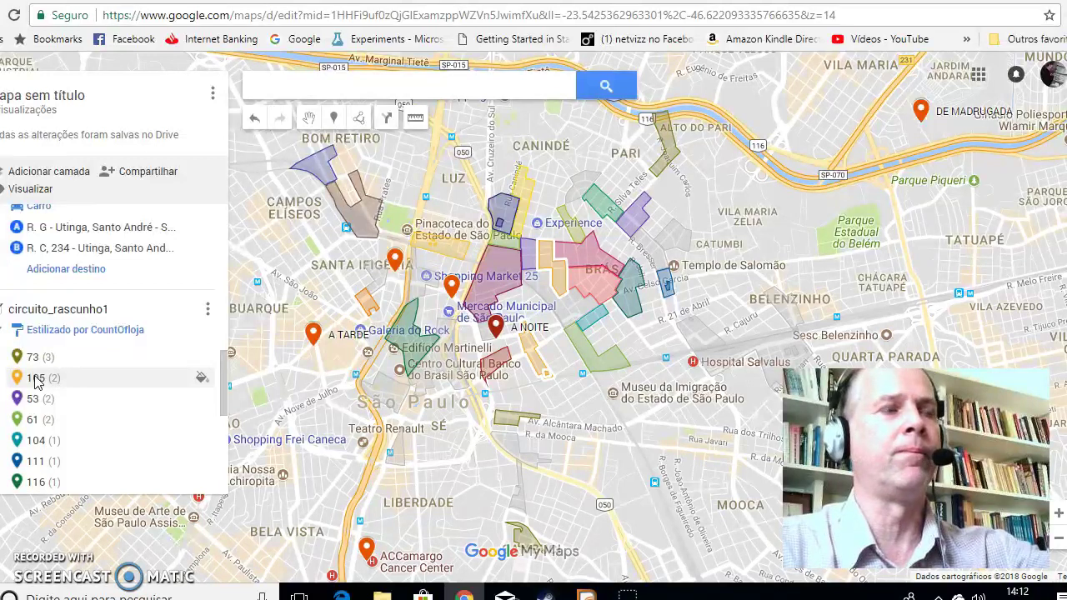
drag(446, 203, 445, 254)
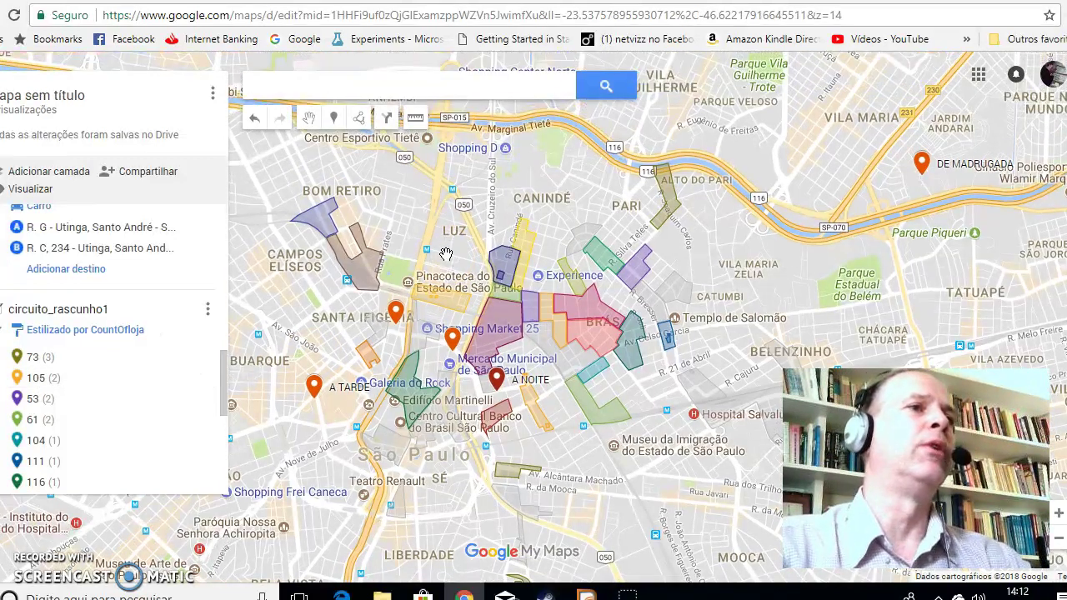
scroll(465, 244, down, 1)
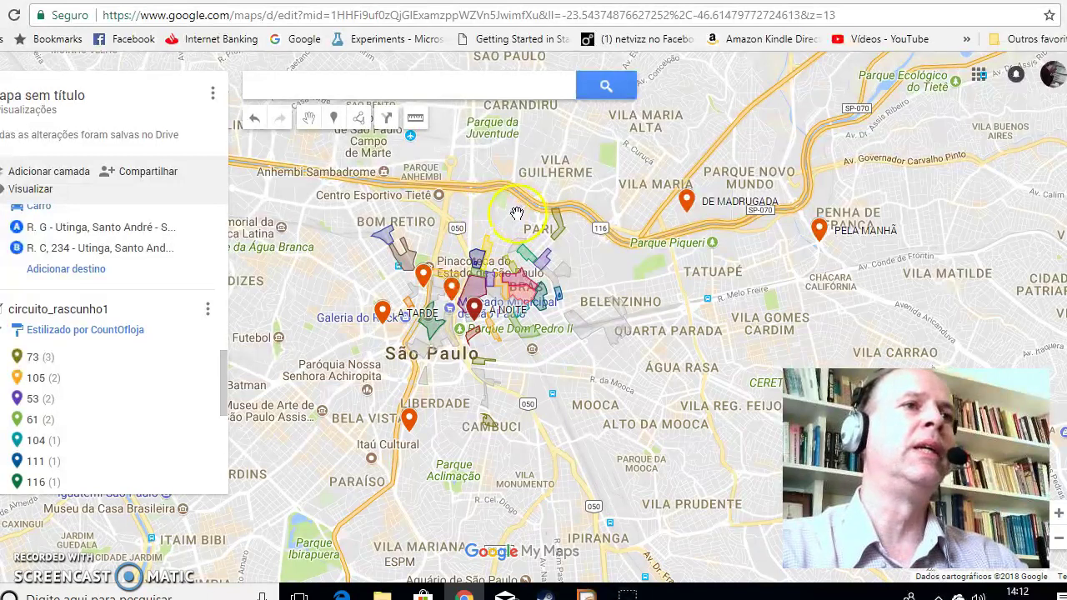
drag(515, 216, 503, 246)
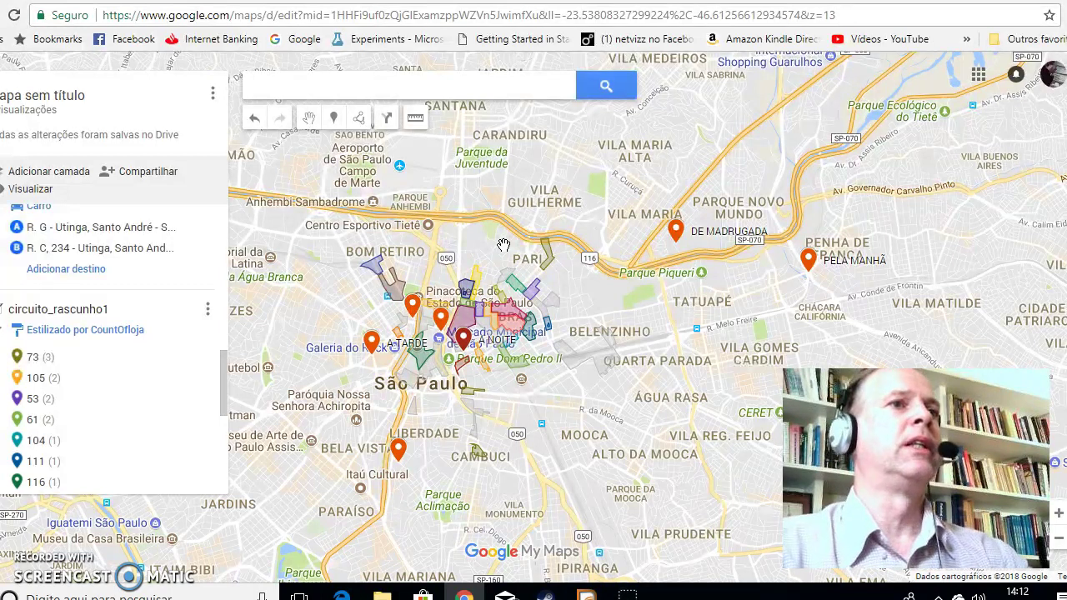
scroll(504, 247, down, 1)
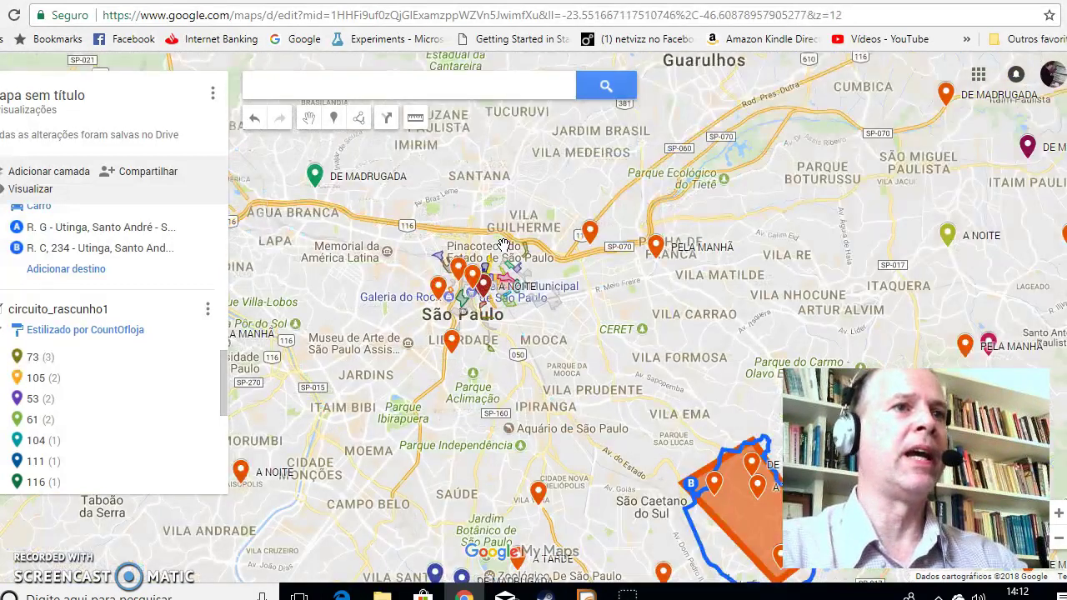
scroll(509, 247, down, 1)
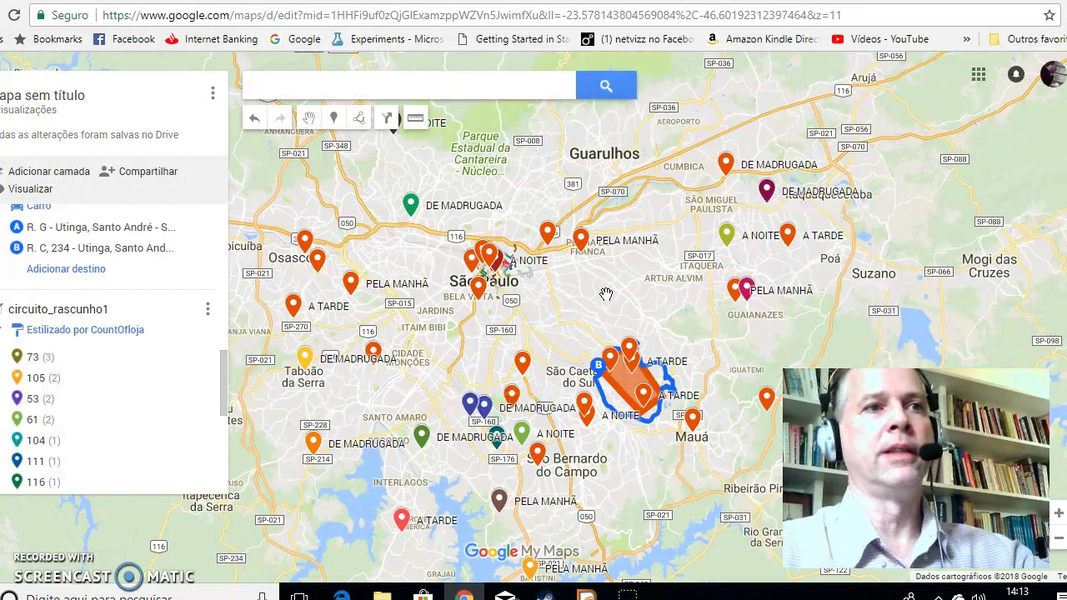
double_click(528, 332)
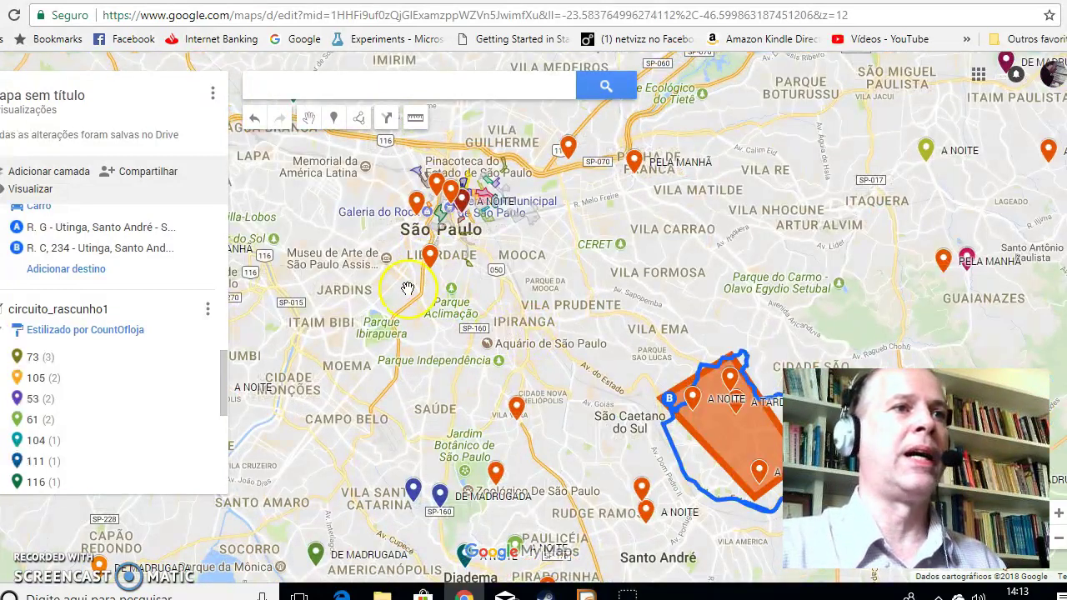
double_click(436, 295)
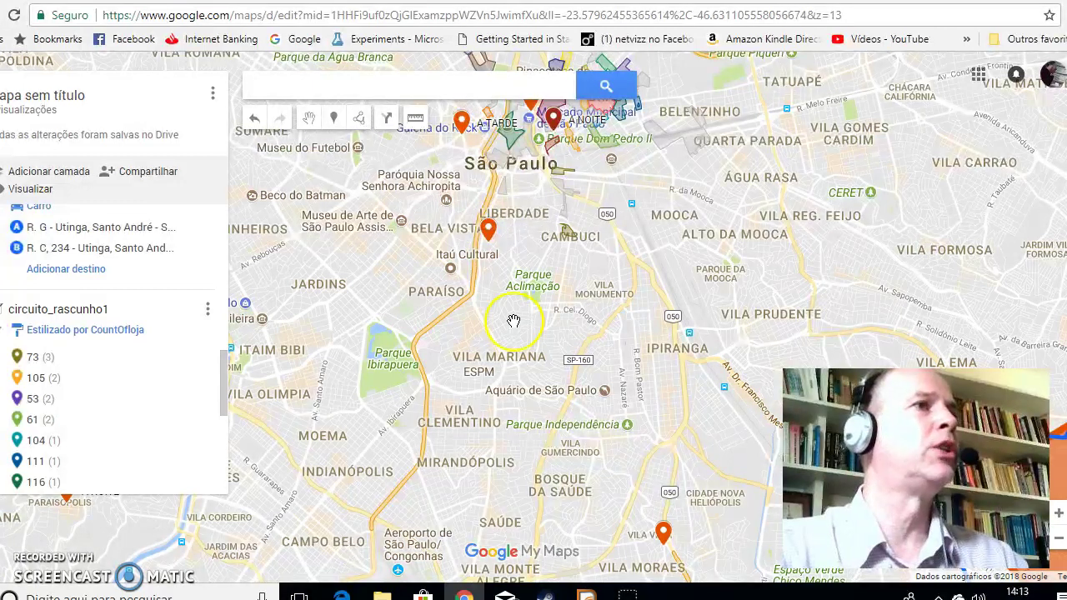
Try to embed the map in a website.
click(212, 96)
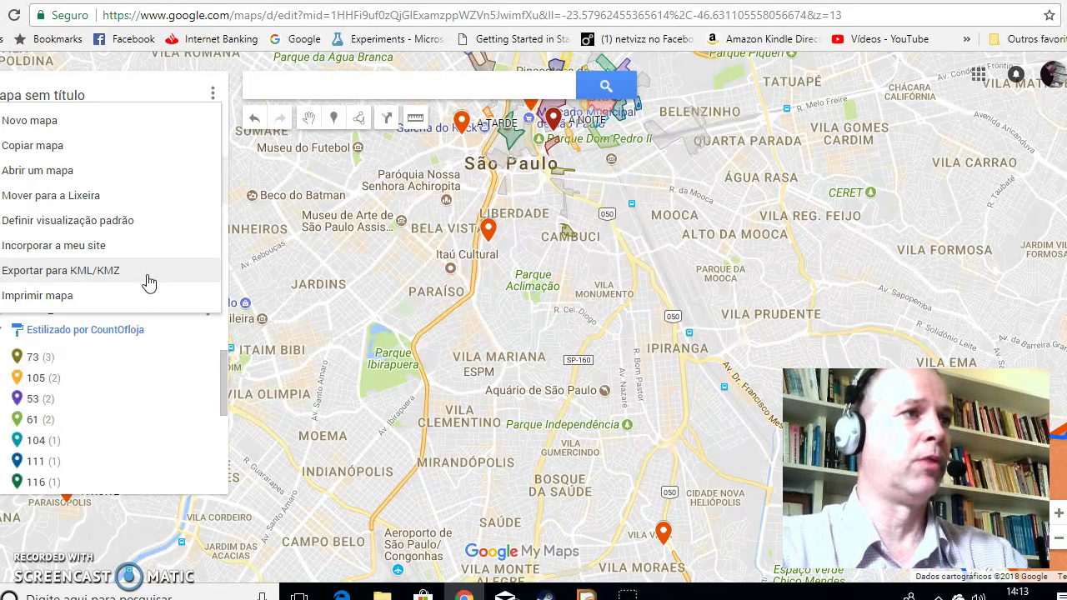
click(107, 253)
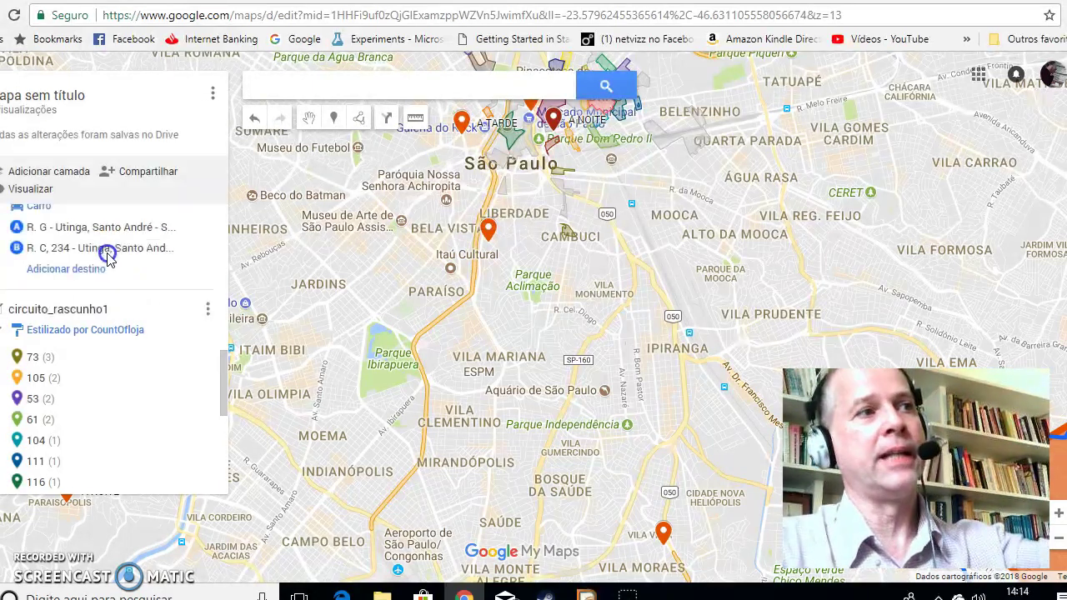
click(399, 367)
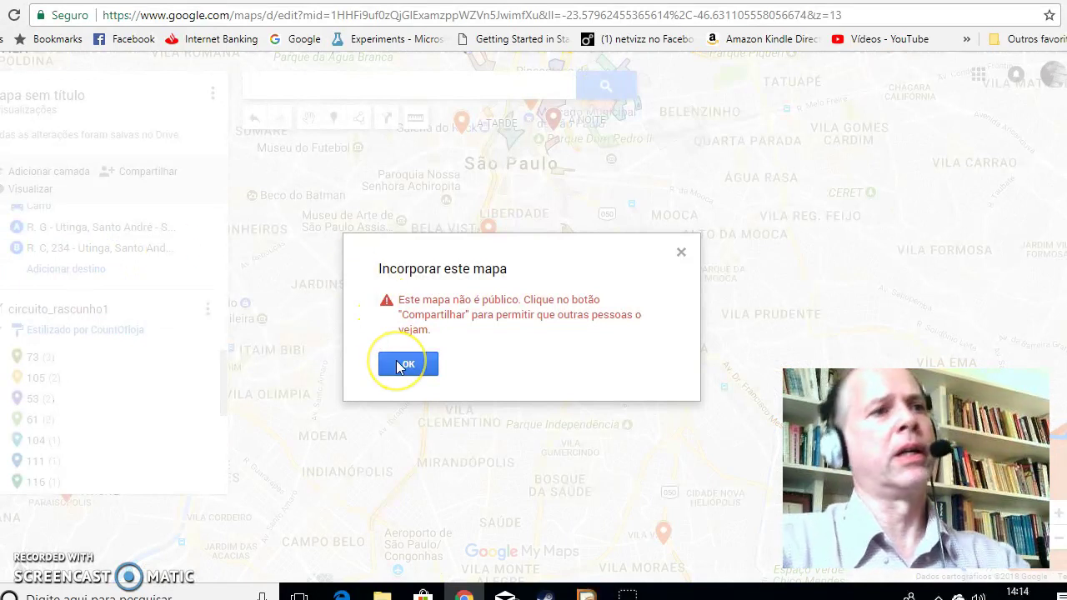
click(407, 365)
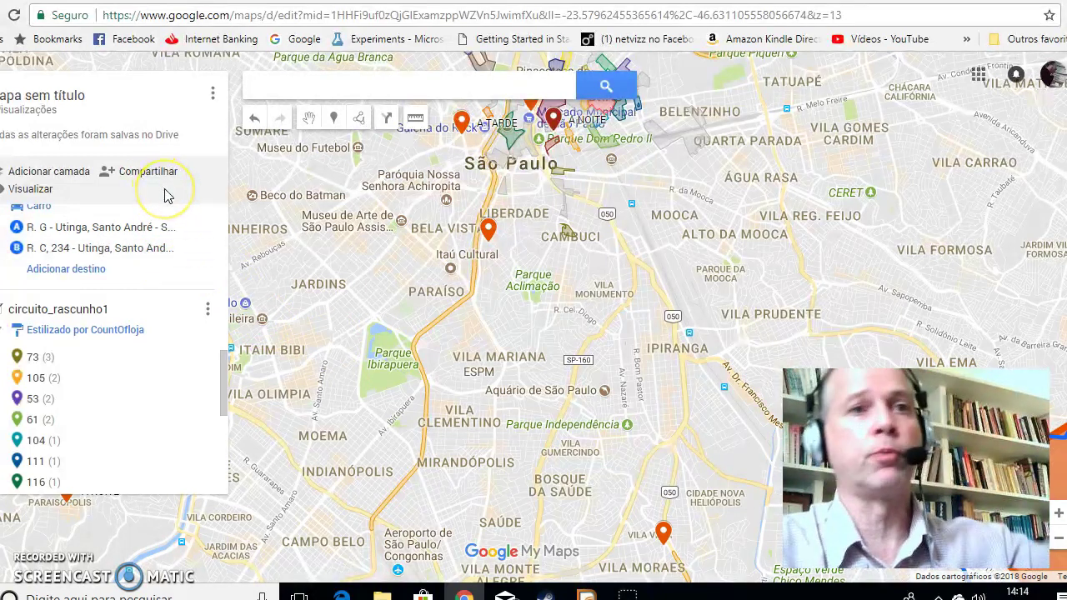
Review the KML/KMZ export options and the layers offered for export, and cancel without downloading.
drag(690, 167, 639, 302)
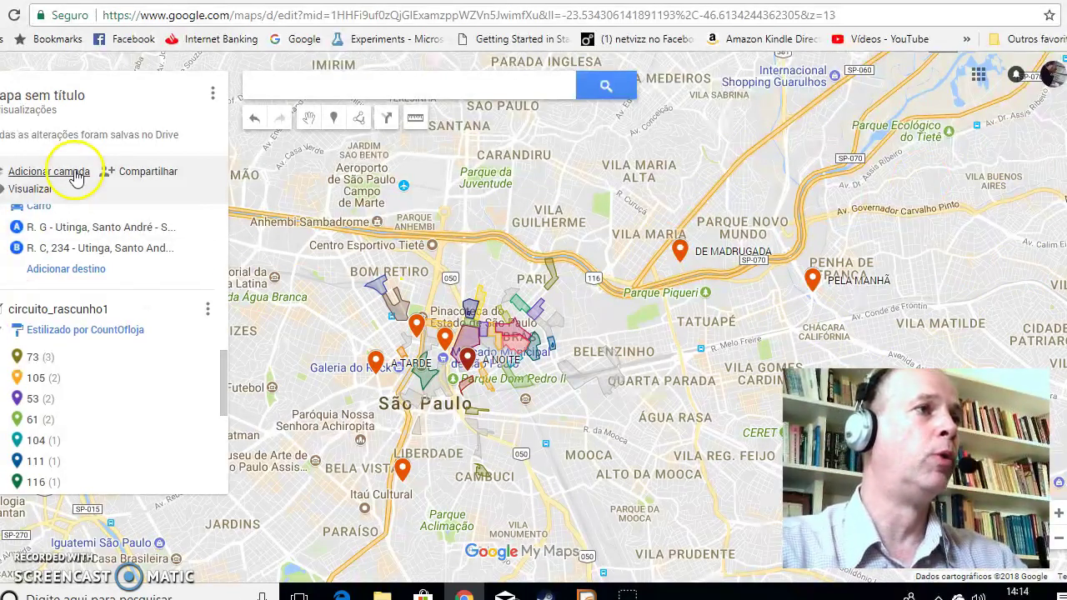
click(209, 92)
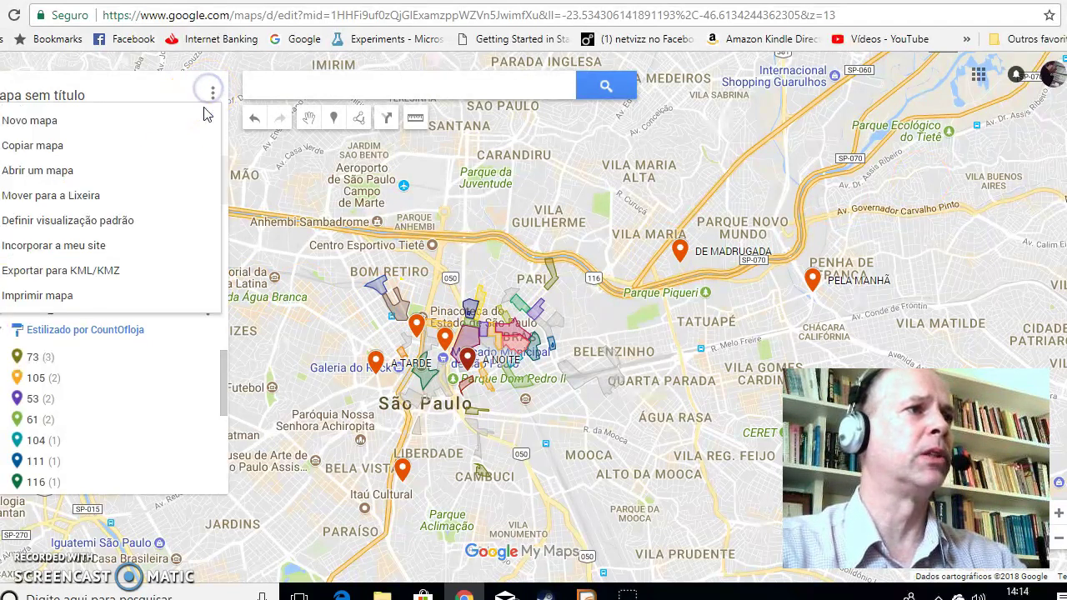
click(113, 277)
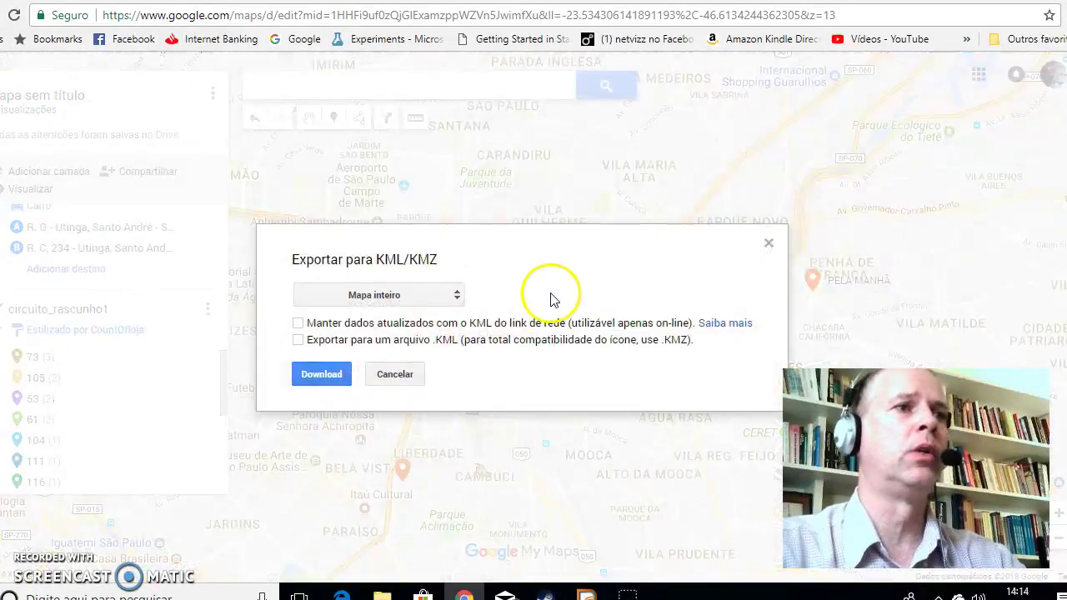
click(405, 296)
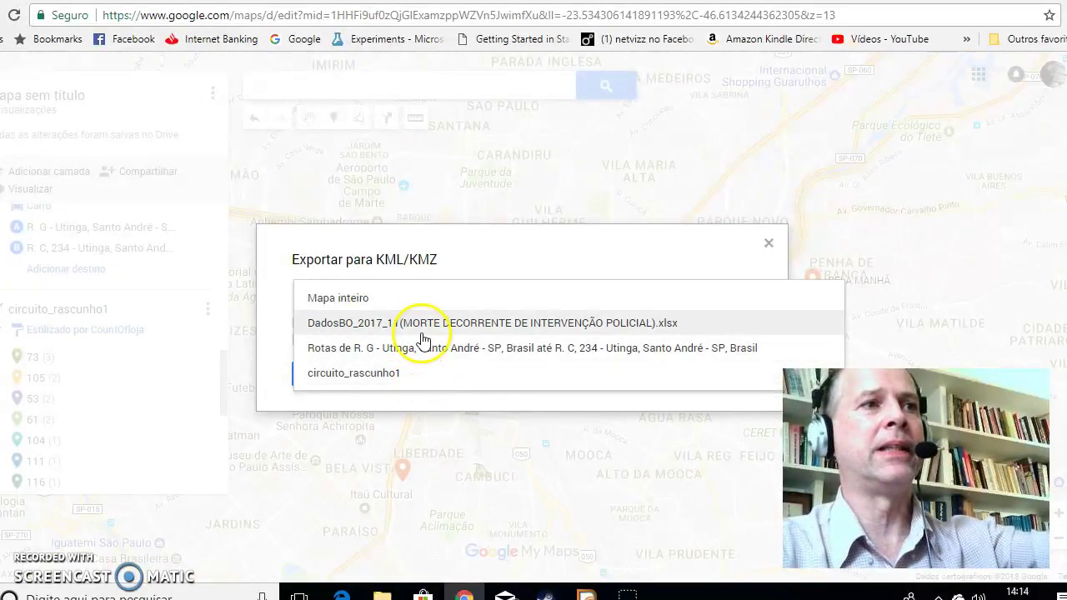
click(524, 321)
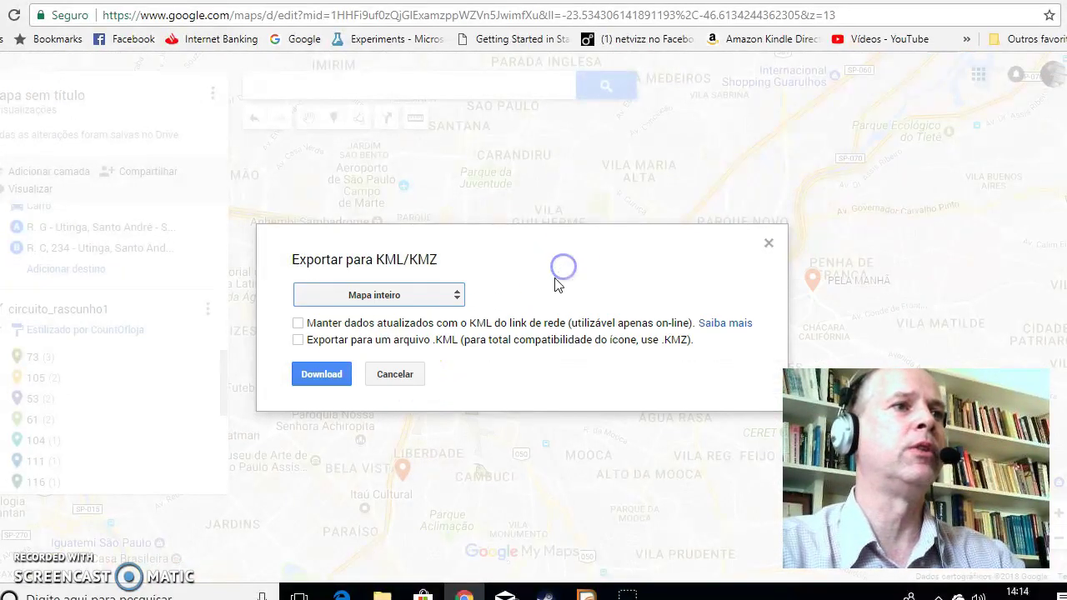
click(395, 374)
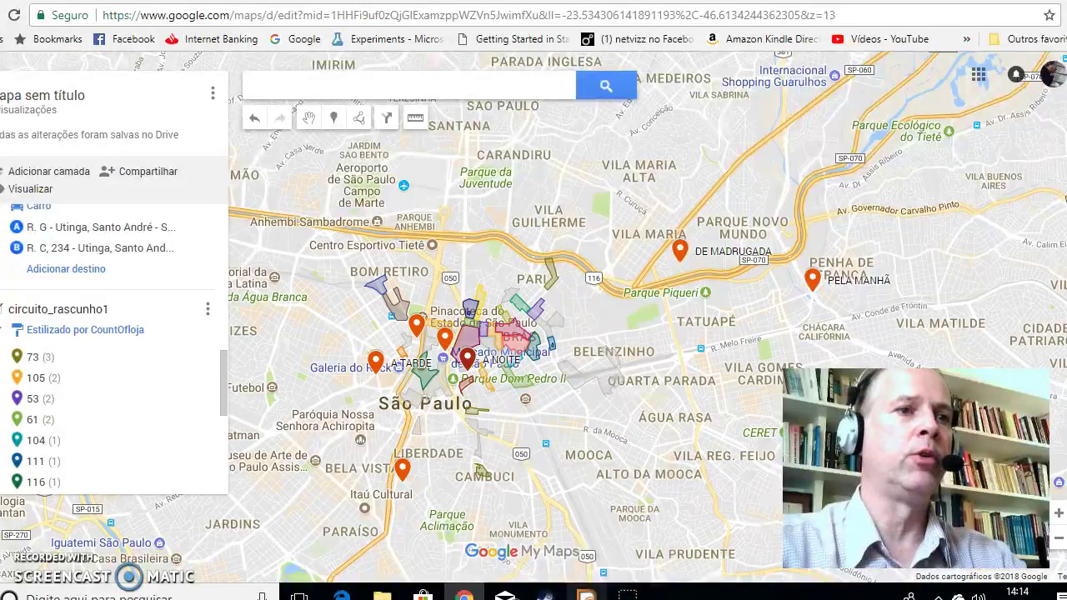
Switch to MapInfo and examine the Placemark layer's points, route line and polygons, comparing the whole extent with the polygon cluster.
click(586, 595)
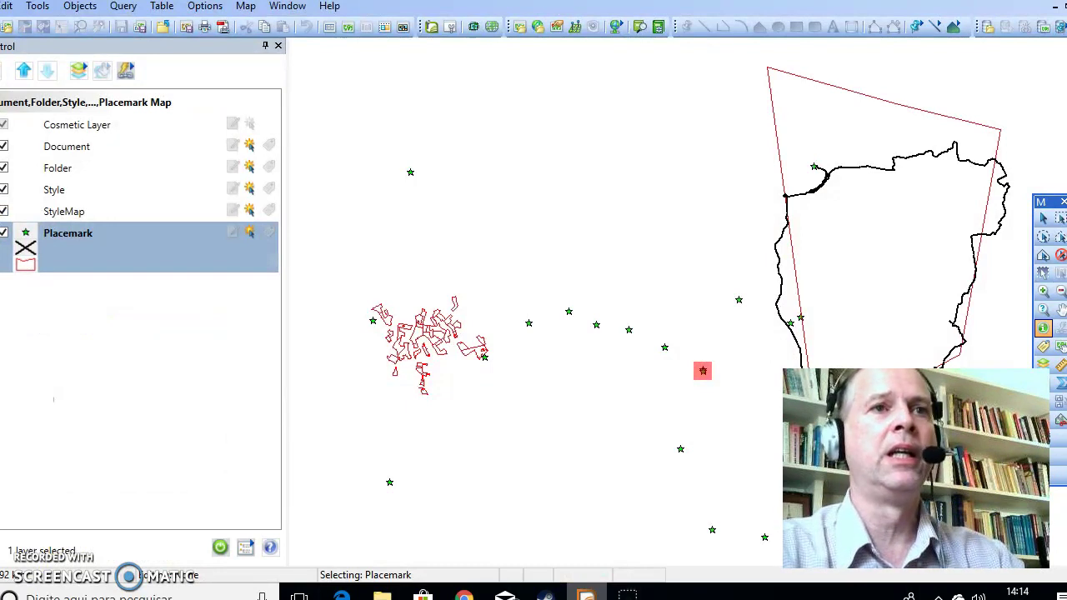
scroll(605, 434, down, 1)
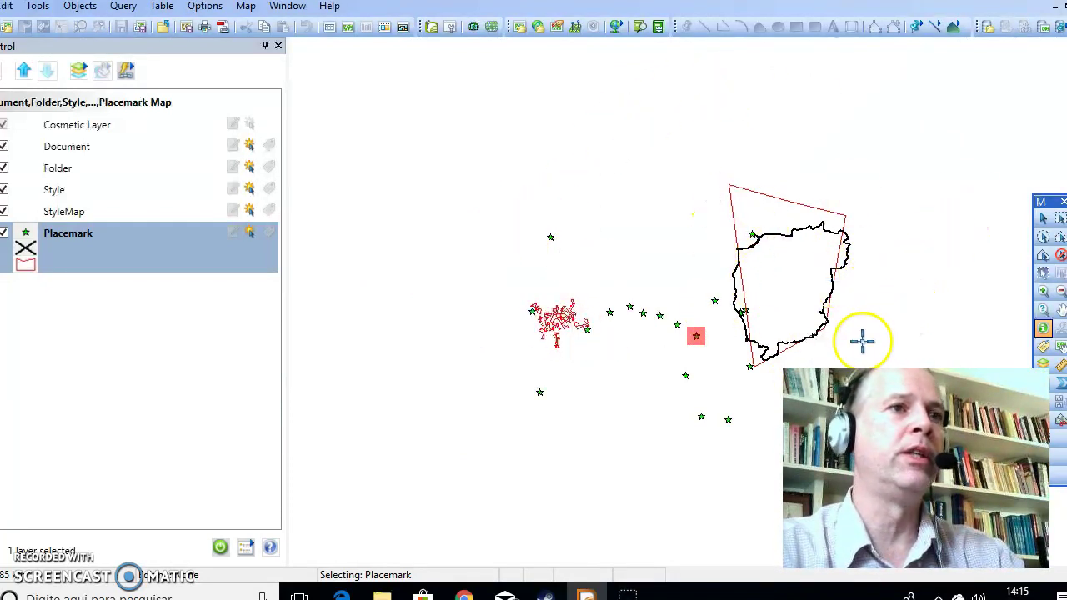
scroll(581, 329, up, 1)
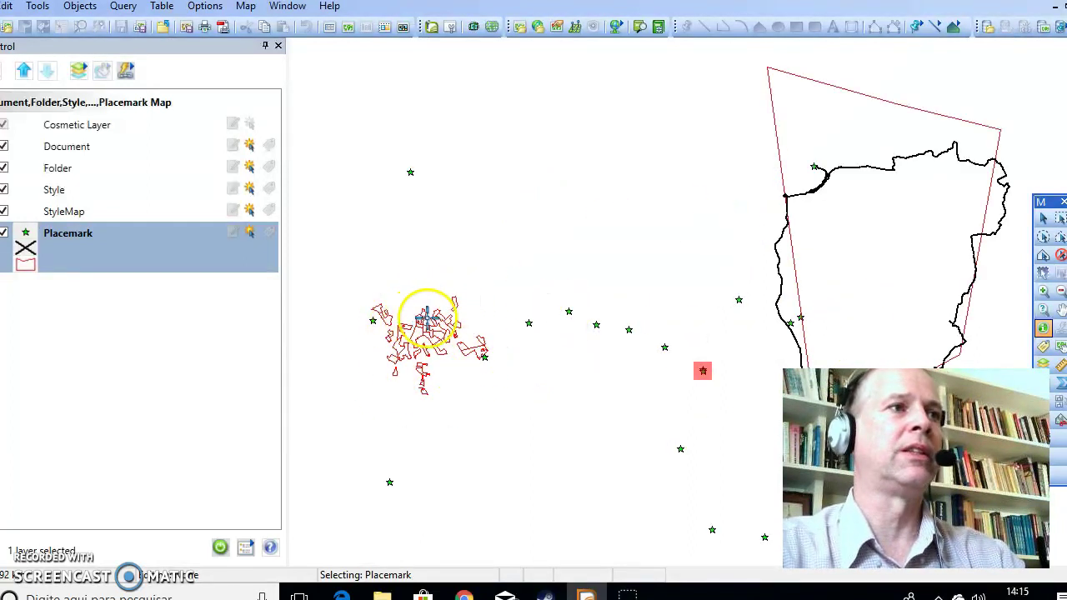
click(546, 268)
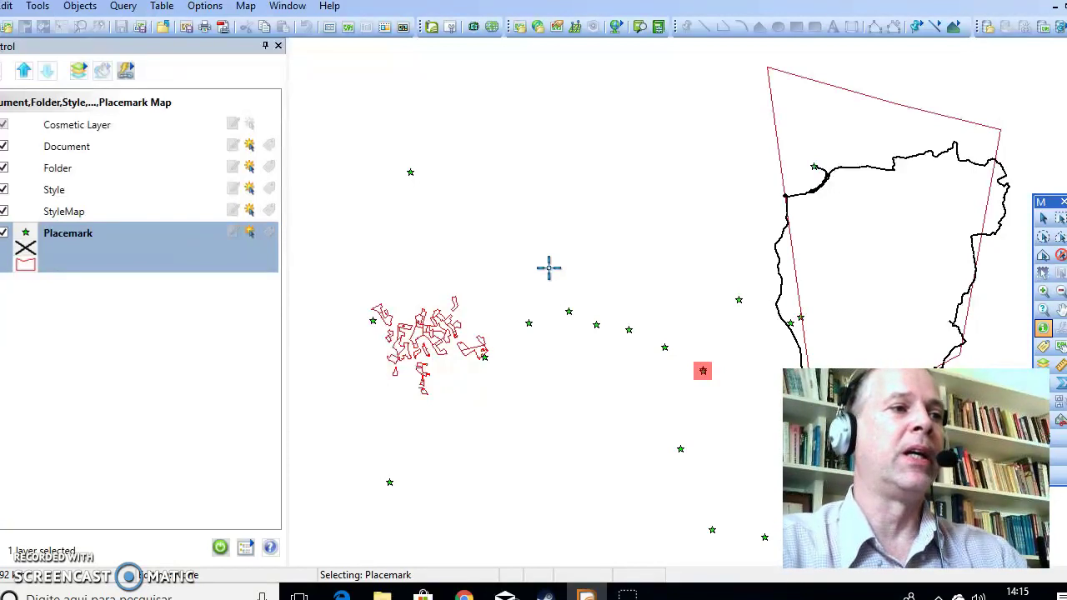
click(616, 392)
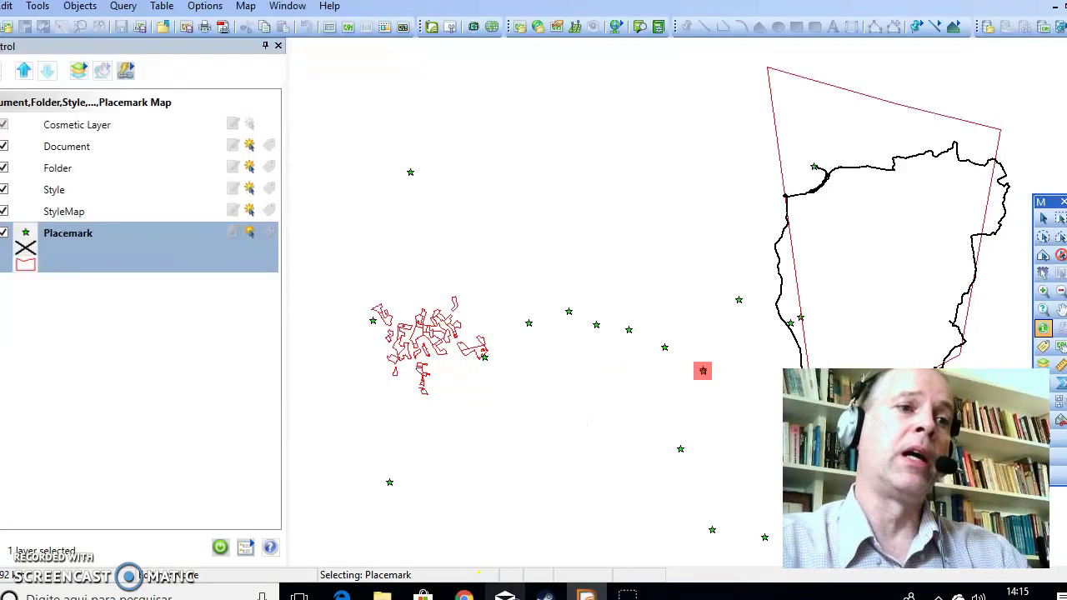
Switch back to the Google My Maps map in the browser, showing the styled circuito_rascunho1 polygons and markers.
click(463, 593)
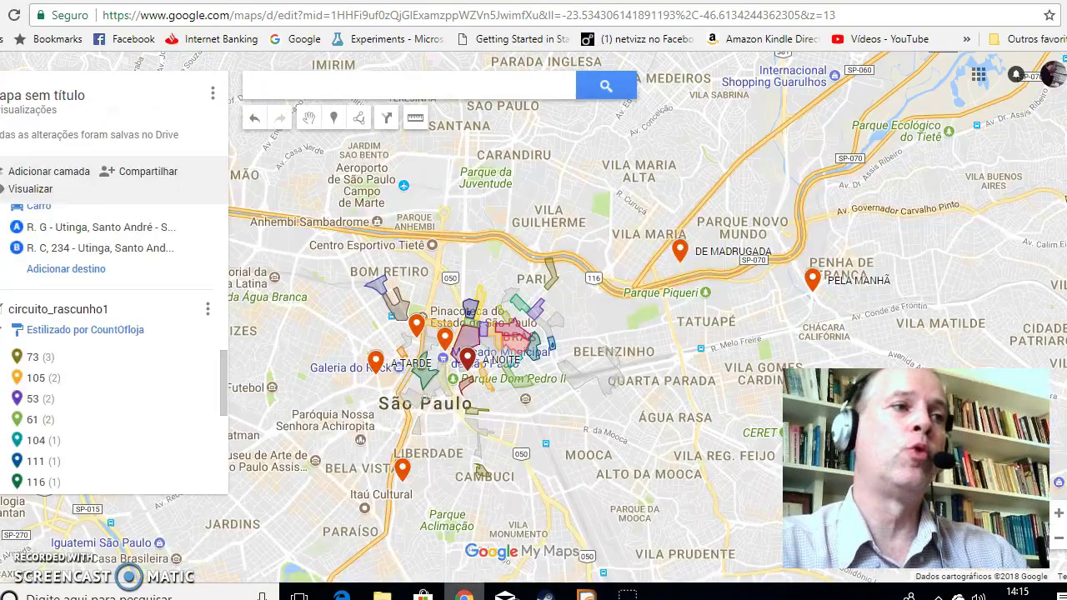
click(642, 309)
click(615, 313)
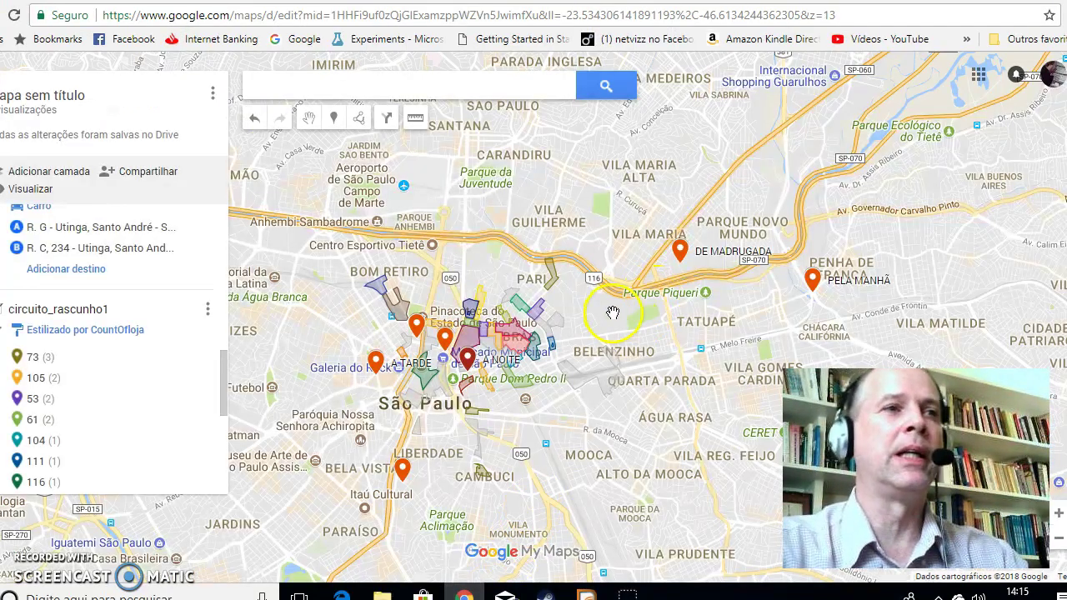